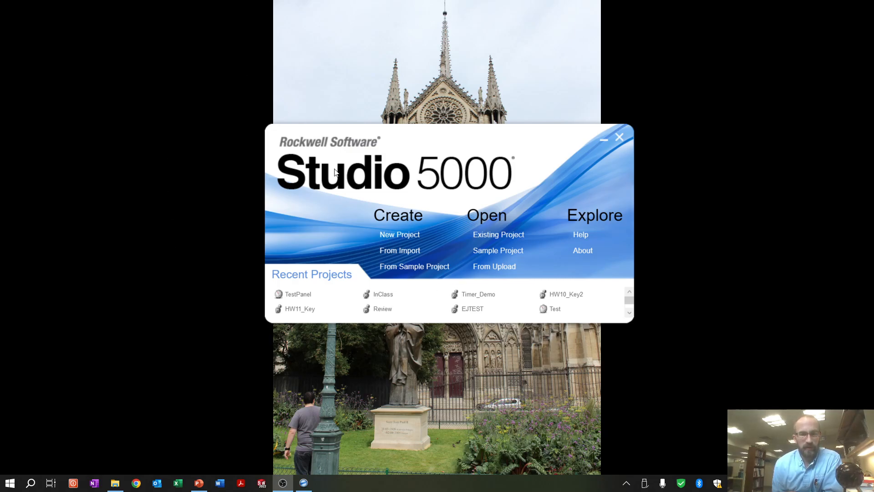
Create a new View project named Demo_HMI for the 5.7" PanelView 5310 terminal 2713P-T6CD1
{"action": "left_click", "coordinate": [395, 233]}
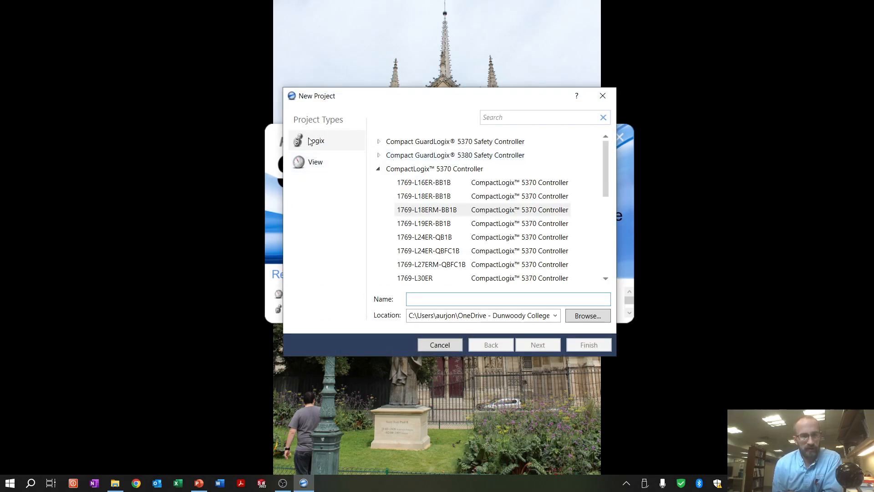
{"action": "left_click", "coordinate": [315, 171]}
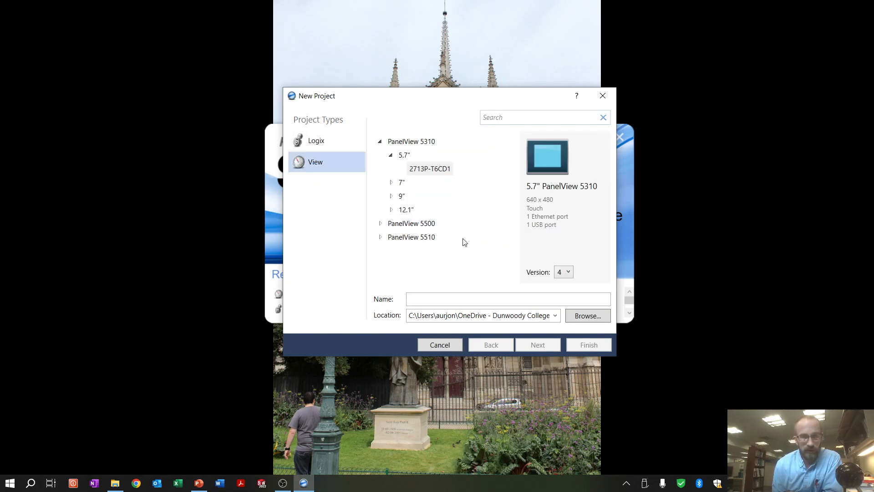
{"action": "left_click", "coordinate": [460, 299]}
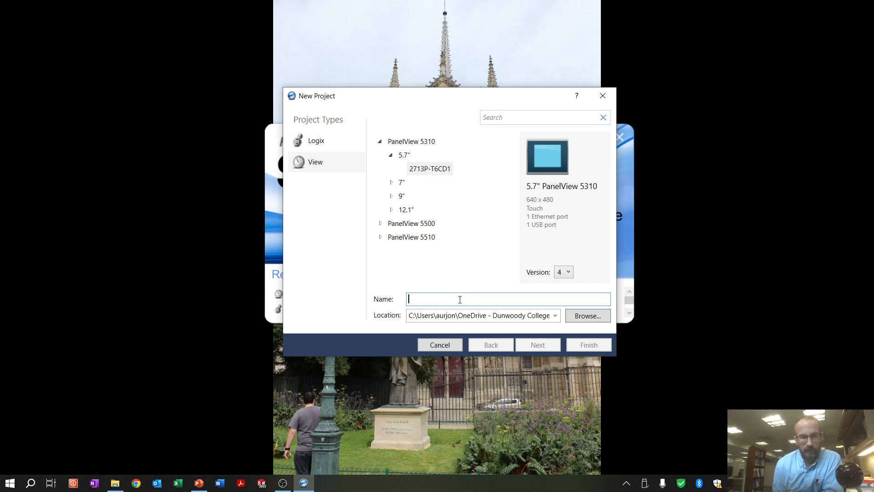
{"action": "type", "text": "Demo_HMI"}
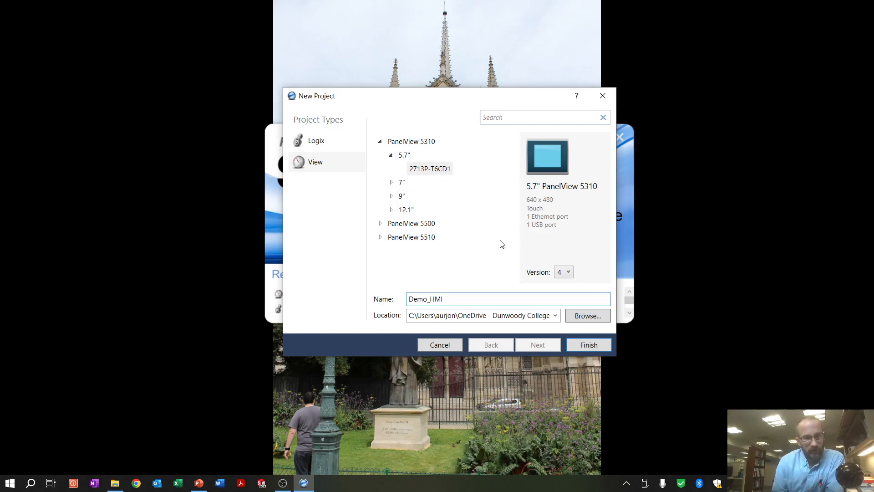
{"action": "left_click", "coordinate": [564, 272]}
{"action": "left_click", "coordinate": [561, 244]}
{"action": "left_click", "coordinate": [597, 345]}
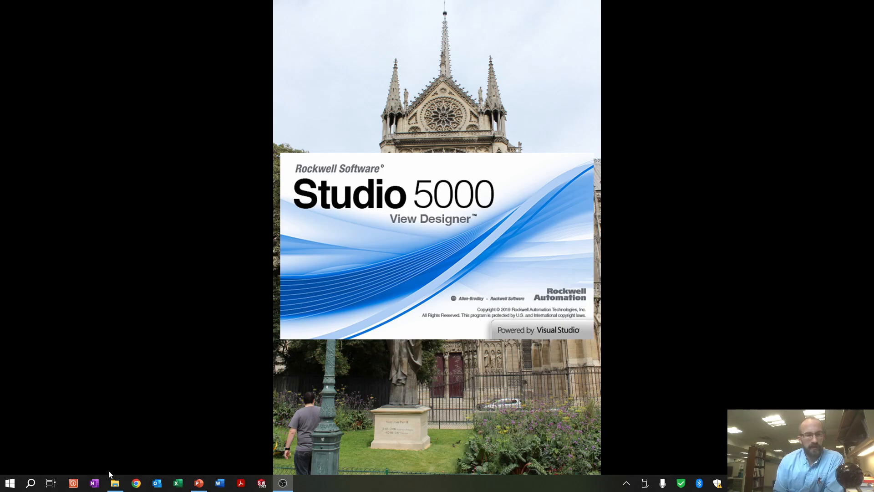
Launch another Studio 5000 instance and open the recent Logix project InClass
{"action": "left_click", "coordinate": [16, 486]}
{"action": "left_click", "coordinate": [109, 176]}
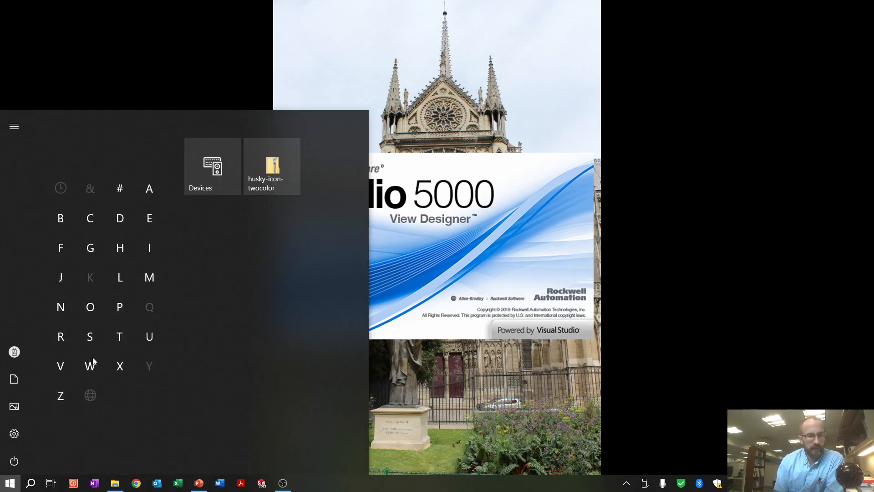
{"action": "left_click", "coordinate": [59, 345]}
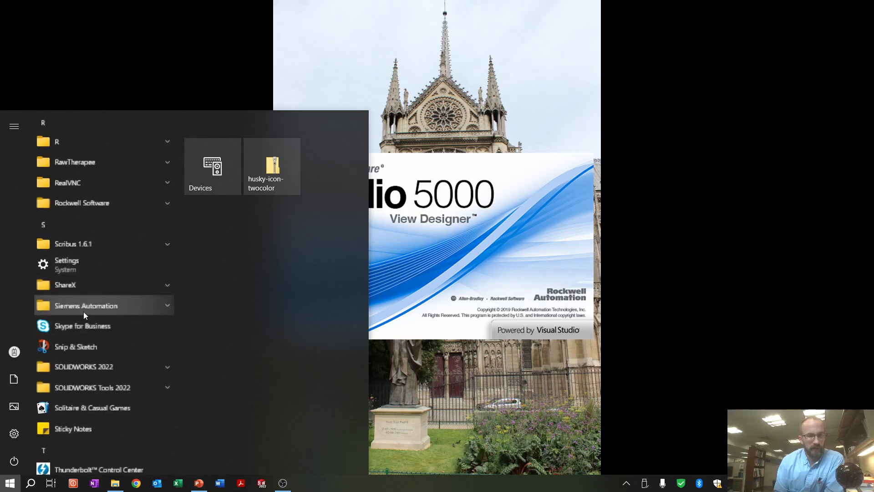
{"action": "left_click", "coordinate": [114, 196]}
{"action": "scroll", "coordinate": [111, 242], "scroll_direction": "down", "scroll_amount": 10}
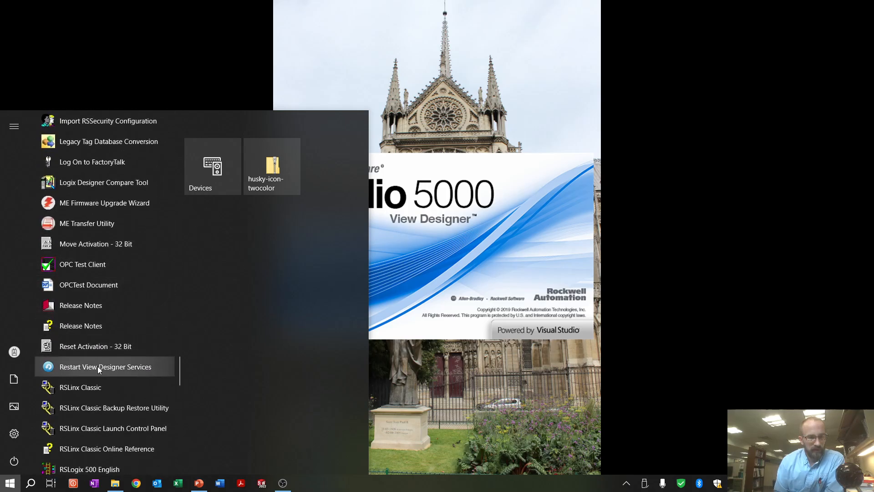
{"action": "scroll", "coordinate": [95, 415], "scroll_direction": "down", "scroll_amount": 4}
{"action": "left_click", "coordinate": [97, 423]}
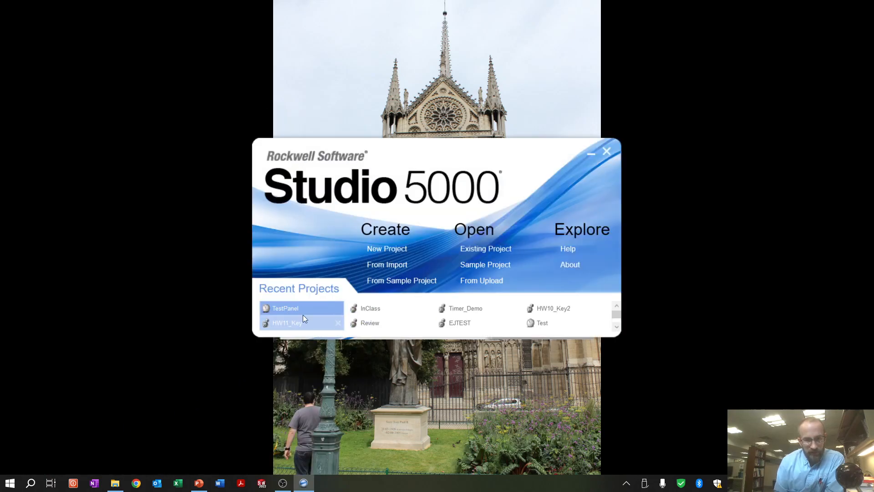
{"action": "left_click", "coordinate": [388, 308]}
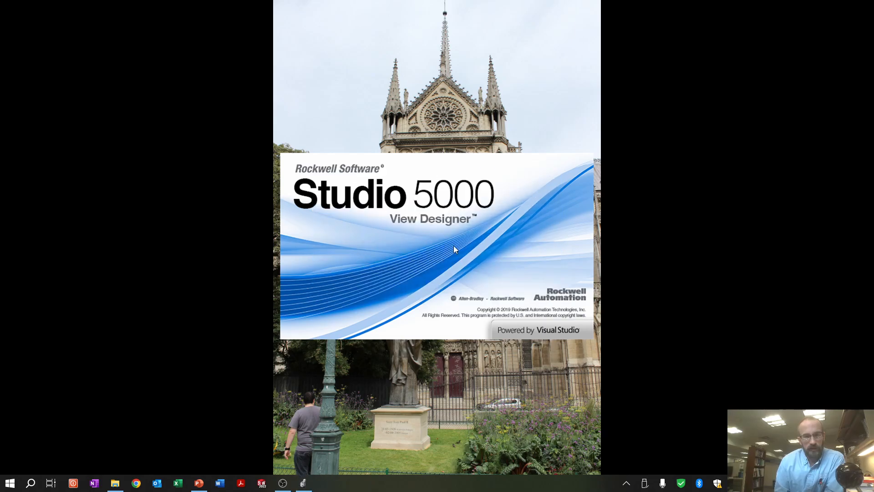
Bring up the InClass project in Logix Designer and open the routine inside MainProgram
{"action": "left_click", "coordinate": [304, 485]}
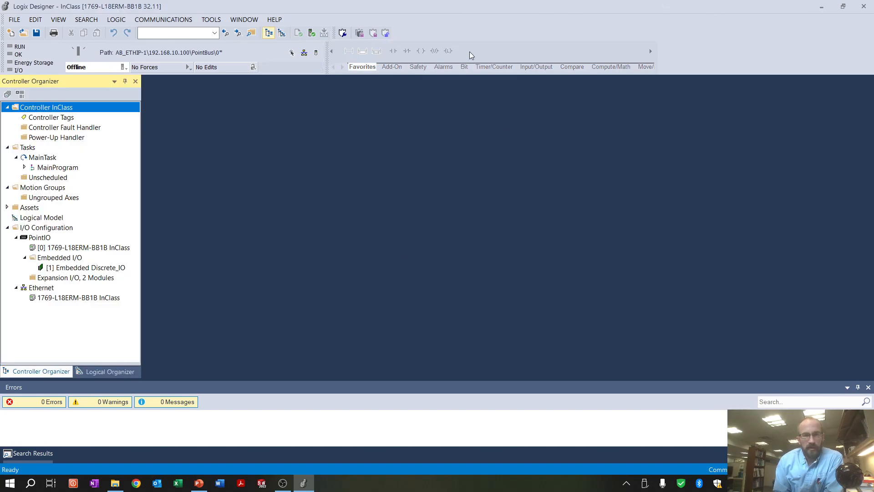
{"action": "left_click", "coordinate": [25, 167]}
{"action": "left_click", "coordinate": [43, 188]}
{"action": "double_click", "coordinate": [67, 190]}
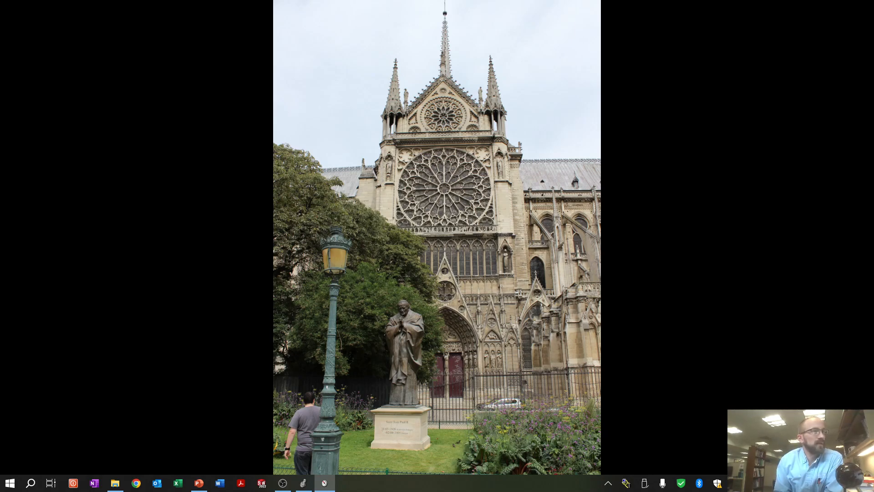
Switch to View Designer and add a controller reference named Demo_PLC in the Demo_HMI project properties
{"action": "left_click_drag", "start_coordinate": [0, 161], "coordinate": [519, 4]}
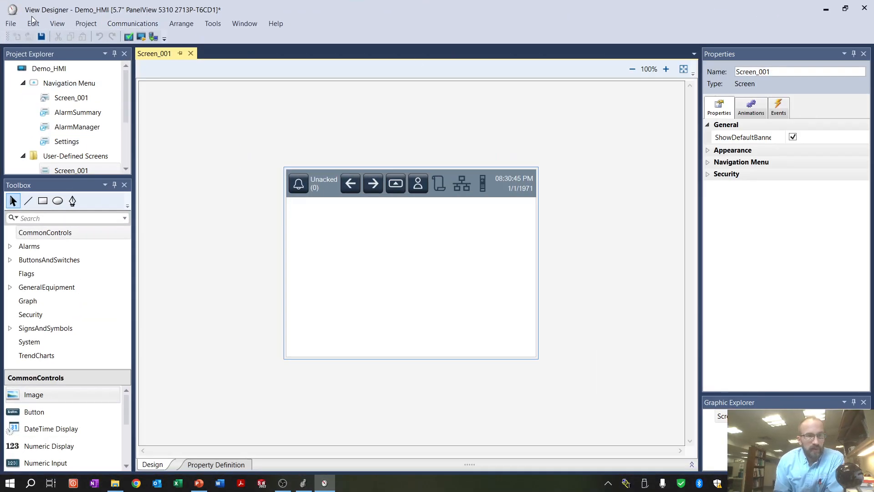
{"action": "left_click", "coordinate": [10, 23]}
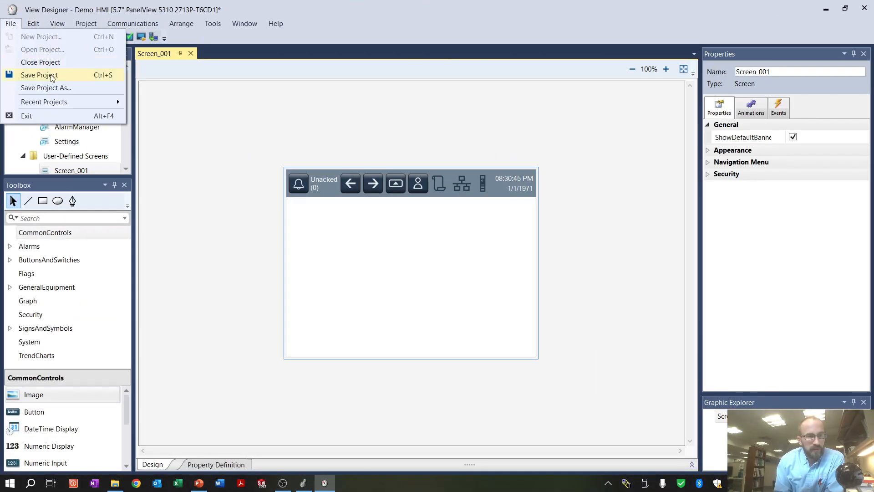
{"action": "mouse_move", "coordinate": [89, 25]}
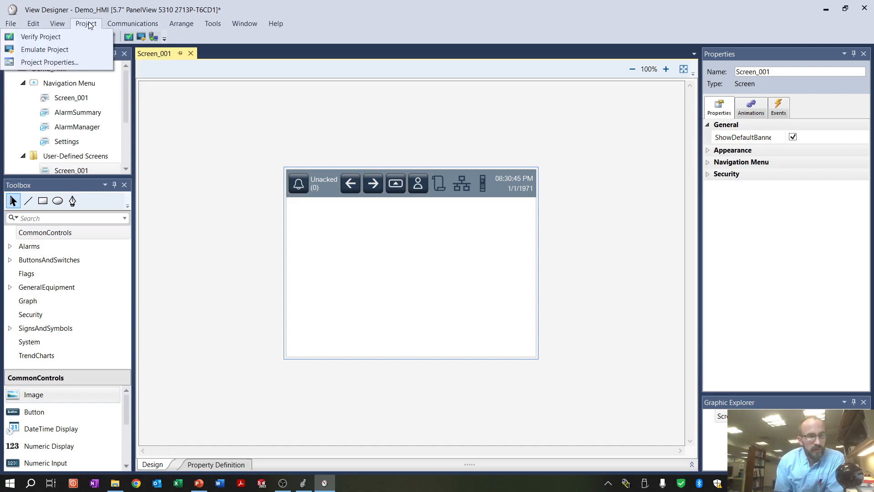
{"action": "left_click", "coordinate": [49, 64]}
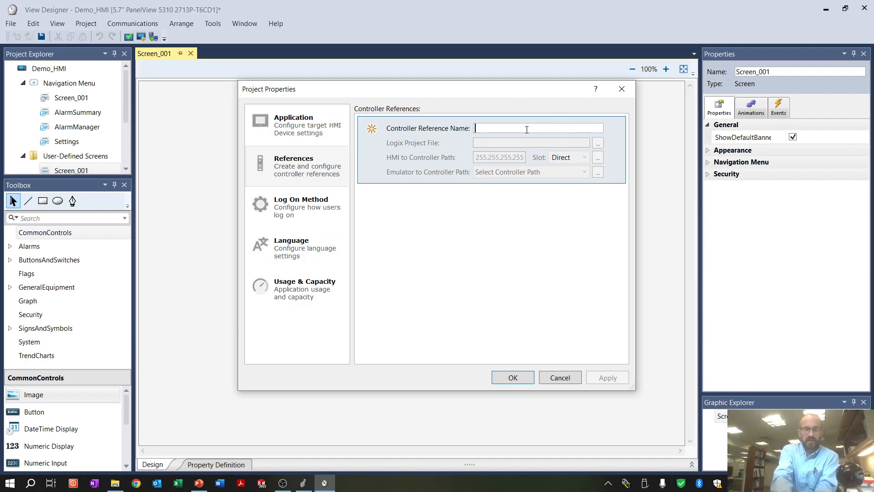
{"action": "type", "text": "Demo_PLC"}
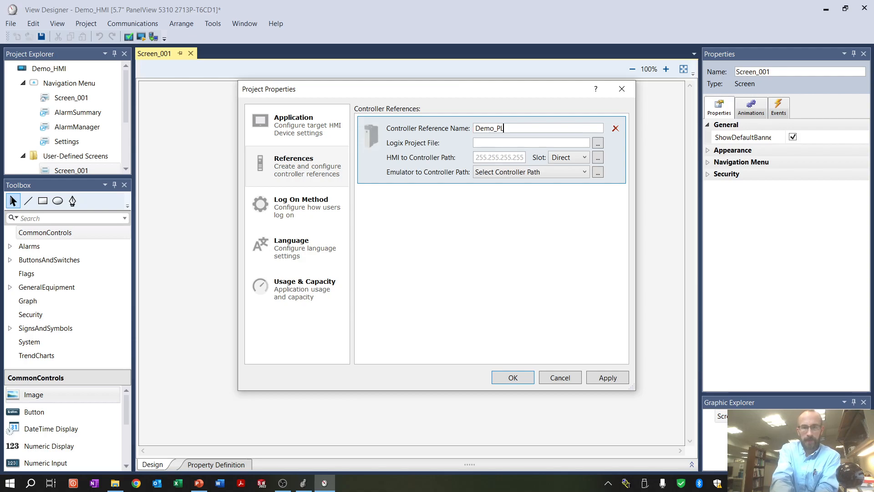
Link Demo_PLC to Timer_Demo.ACD, set its emulator-to-controller path to AB_ETHIP-1\192.168.10.10, and apply the project properties
{"action": "left_click", "coordinate": [597, 144]}
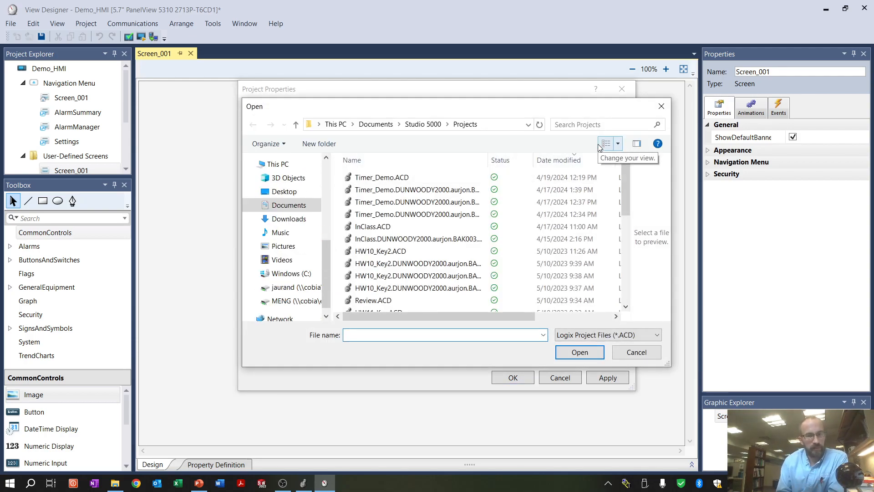
{"action": "left_click", "coordinate": [423, 177]}
{"action": "left_click", "coordinate": [579, 353]}
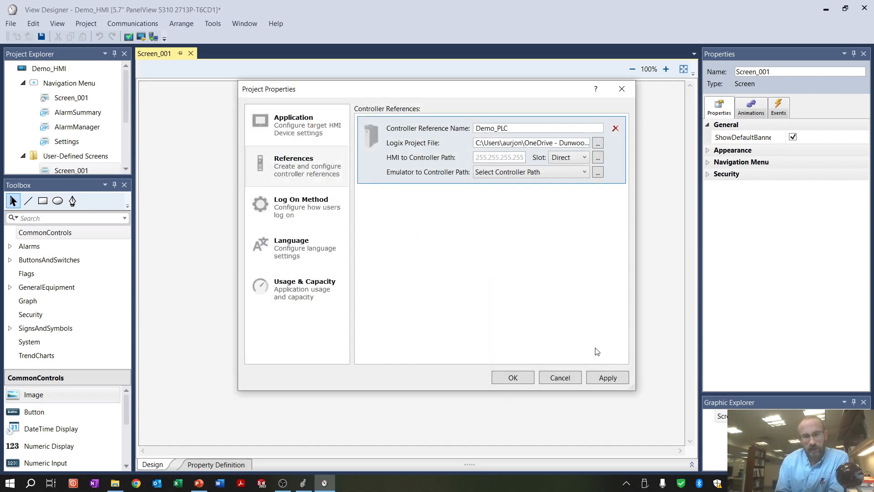
{"action": "left_click", "coordinate": [577, 172]}
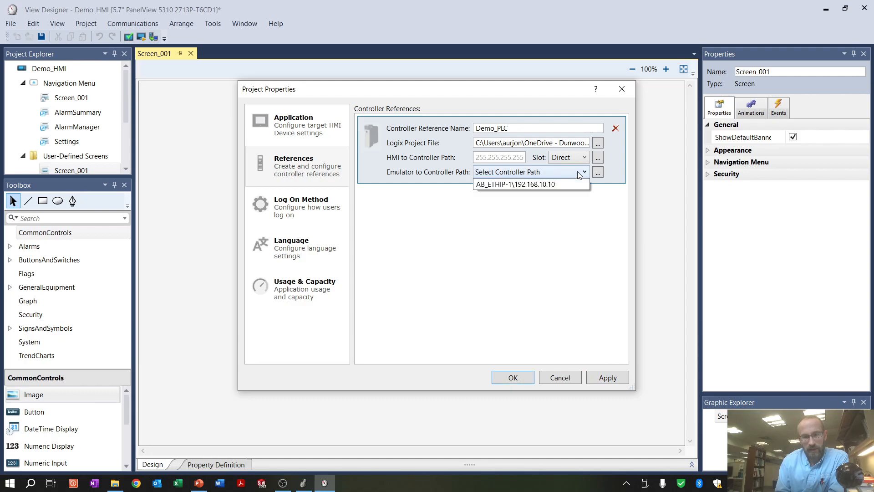
{"action": "left_click", "coordinate": [558, 184]}
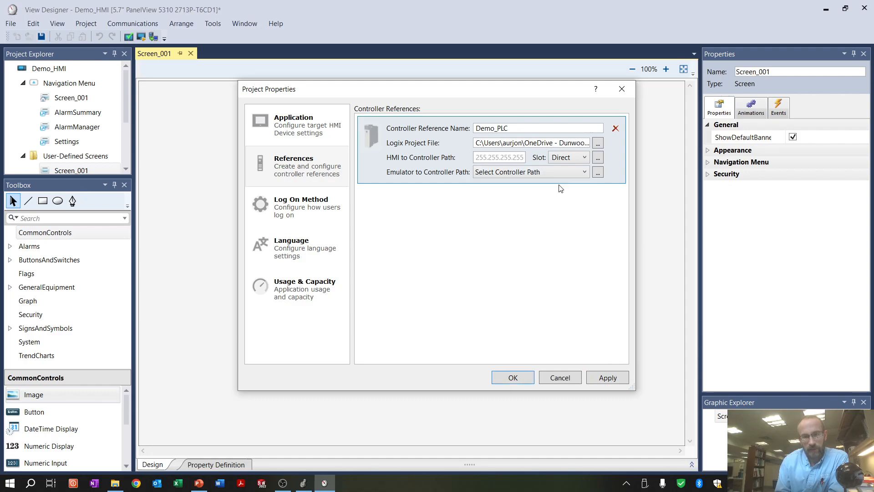
{"action": "left_click", "coordinate": [609, 379]}
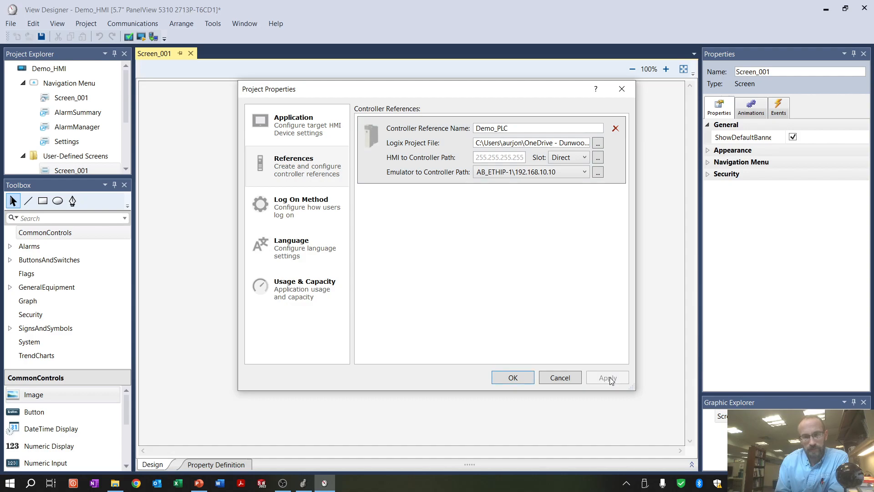
{"action": "left_click", "coordinate": [506, 378]}
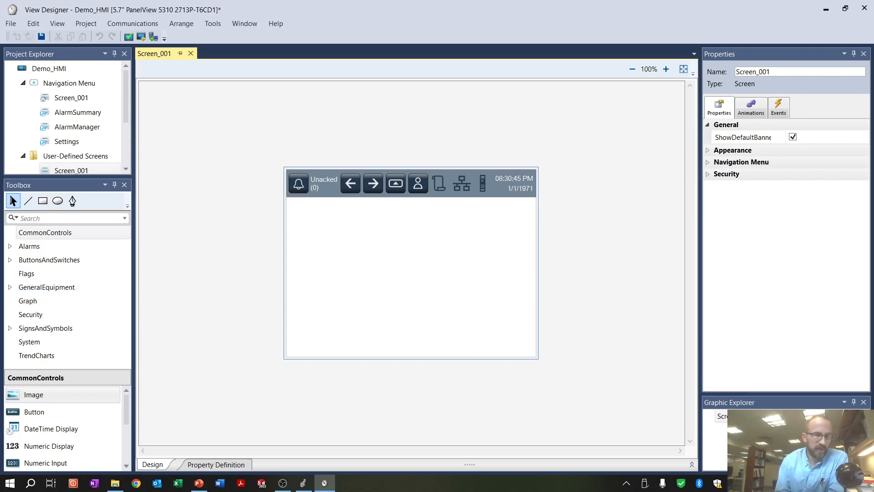
Place a button in the upper-left area of Screen_001 and set its text to Start
{"action": "left_click", "coordinate": [30, 417]}
{"action": "left_click_drag", "start_coordinate": [12, 415], "coordinate": [314, 217]}
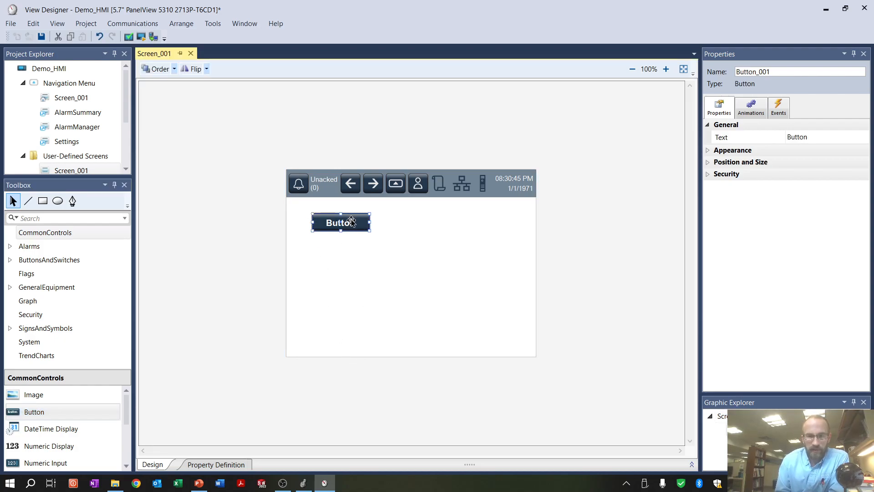
{"action": "left_click", "coordinate": [814, 137]}
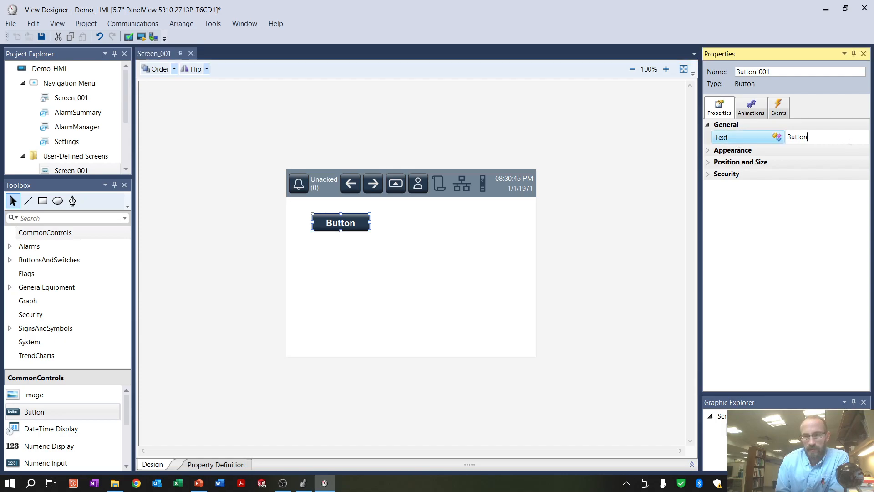
{"action": "left_click_drag", "start_coordinate": [820, 137], "coordinate": [779, 138]}
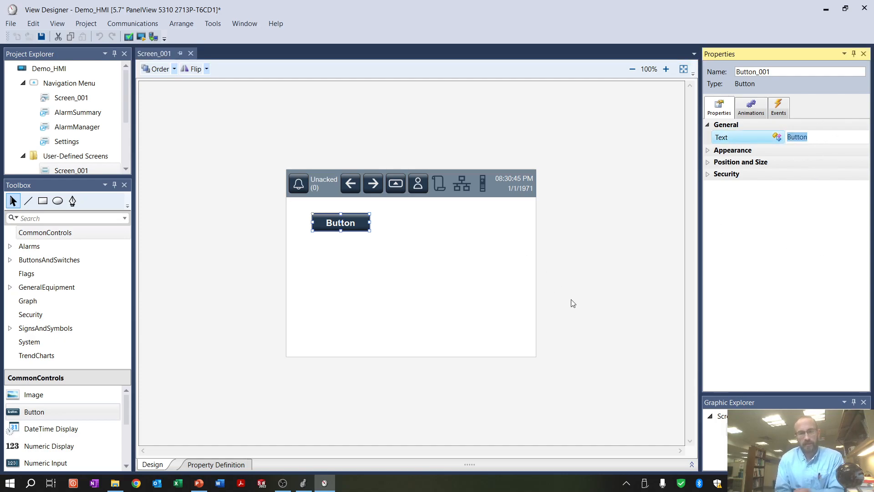
{"action": "type", "text": "Start"}
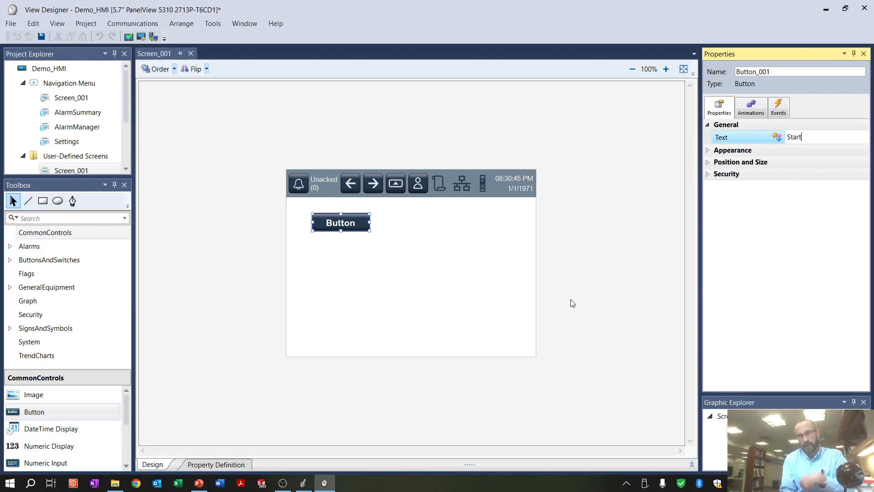
{"action": "left_click", "coordinate": [769, 227]}
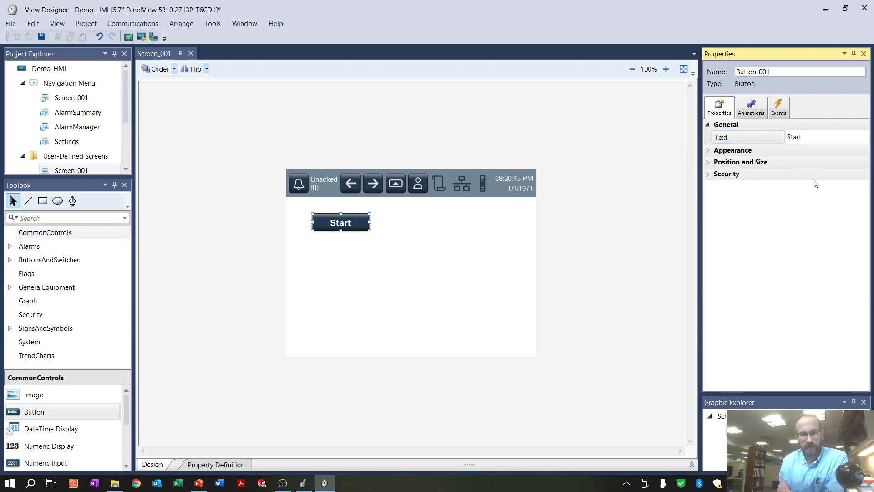
Set the Start button's fill color to green #1dc56f
{"action": "left_click", "coordinate": [707, 151]}
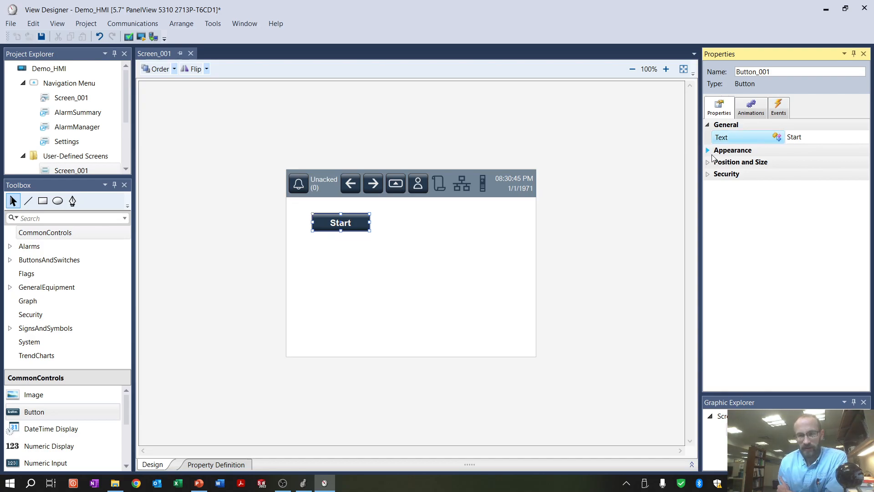
{"action": "left_click", "coordinate": [708, 153]}
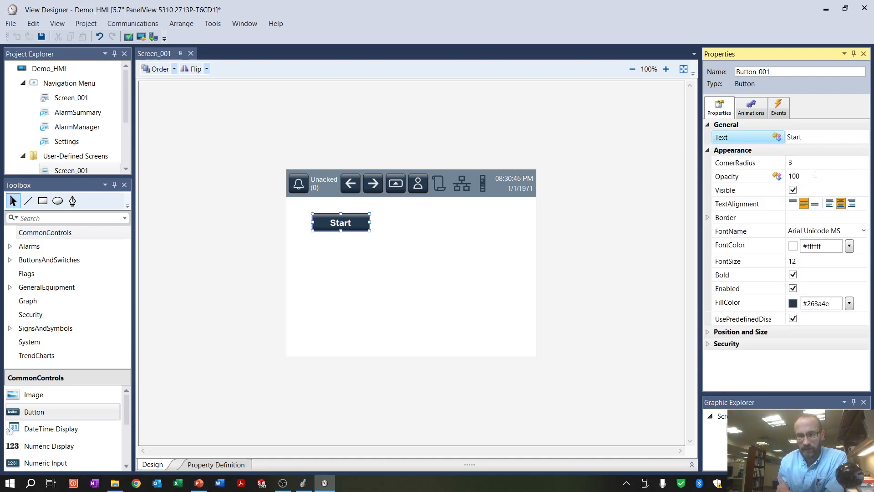
{"action": "left_click", "coordinate": [849, 304]}
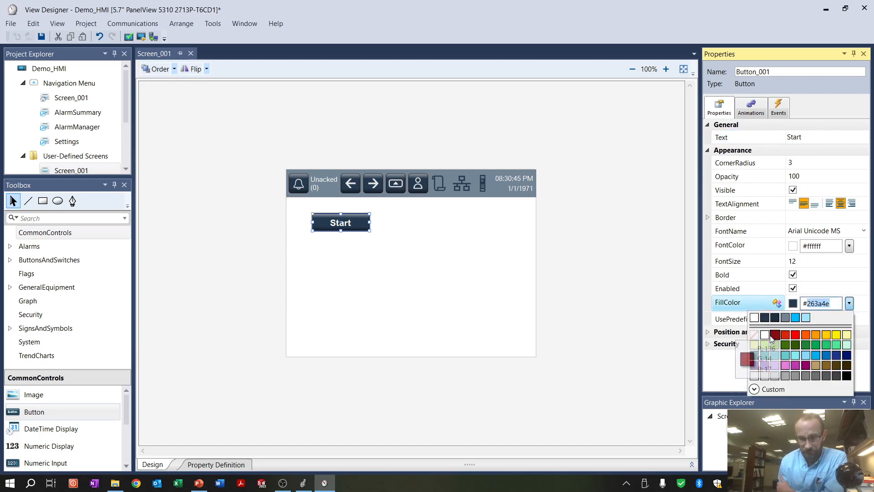
{"action": "left_click", "coordinate": [826, 344]}
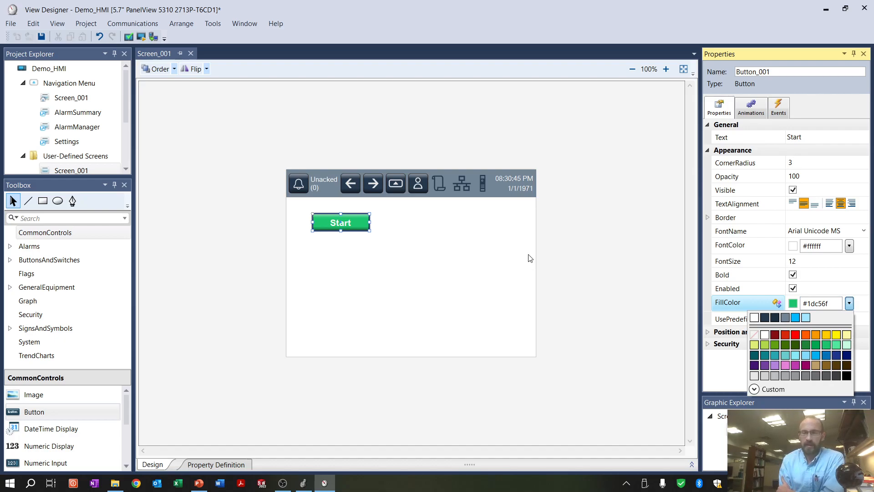
{"action": "left_click", "coordinate": [649, 282]}
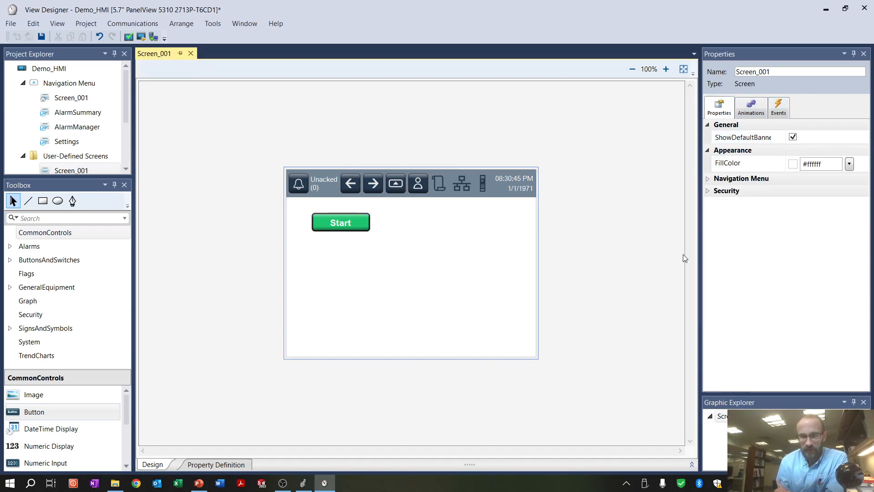
{"action": "double_click", "coordinate": [348, 223]}
{"action": "left_click", "coordinate": [436, 228]}
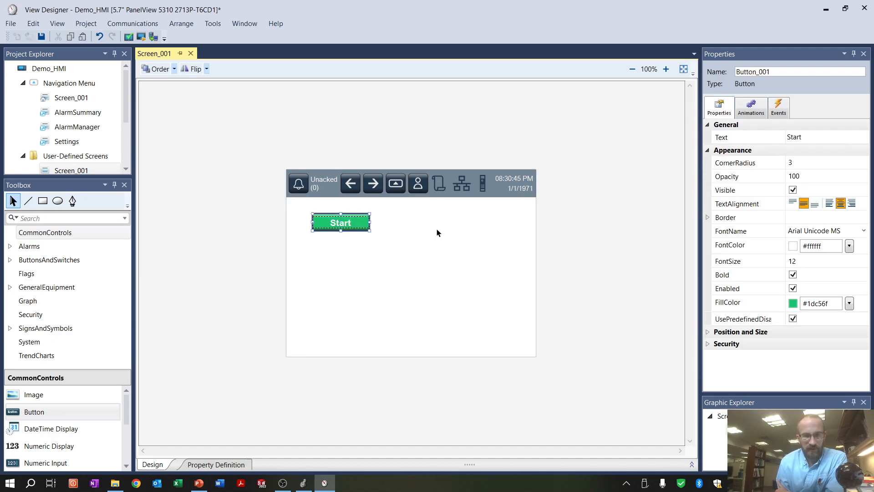
{"action": "left_click", "coordinate": [784, 111]}
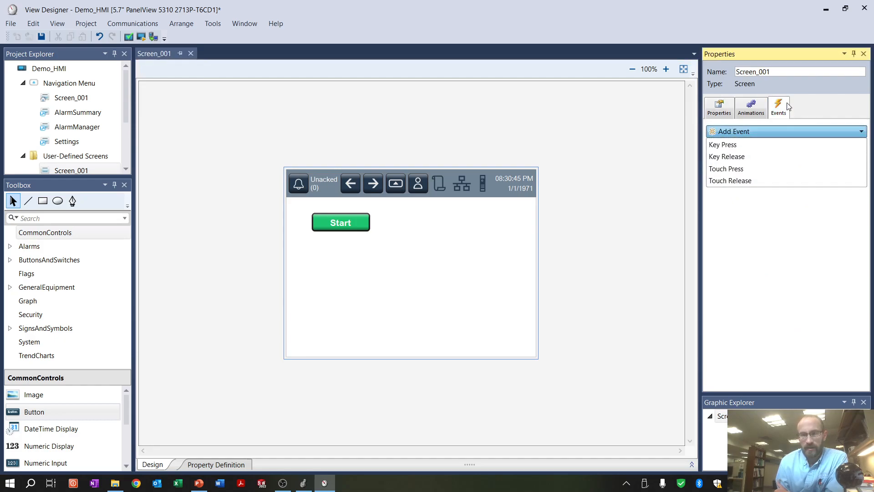
{"action": "left_click", "coordinate": [729, 146]}
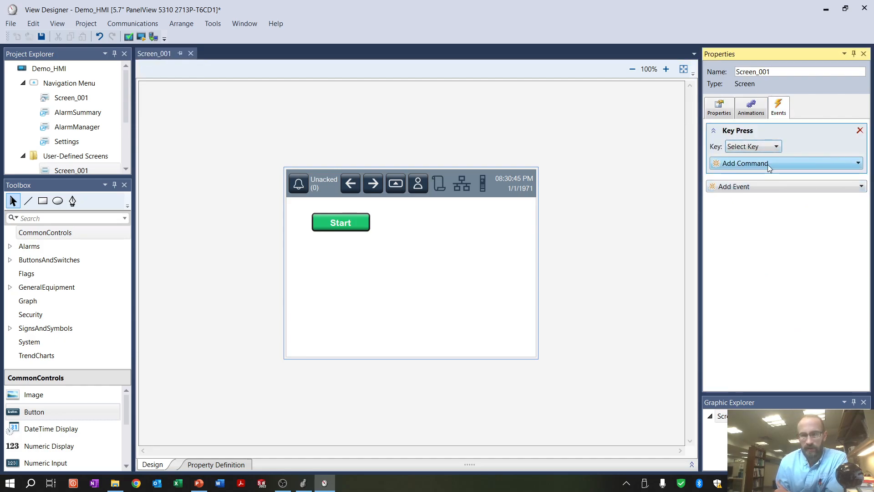
{"action": "left_click", "coordinate": [767, 164]}
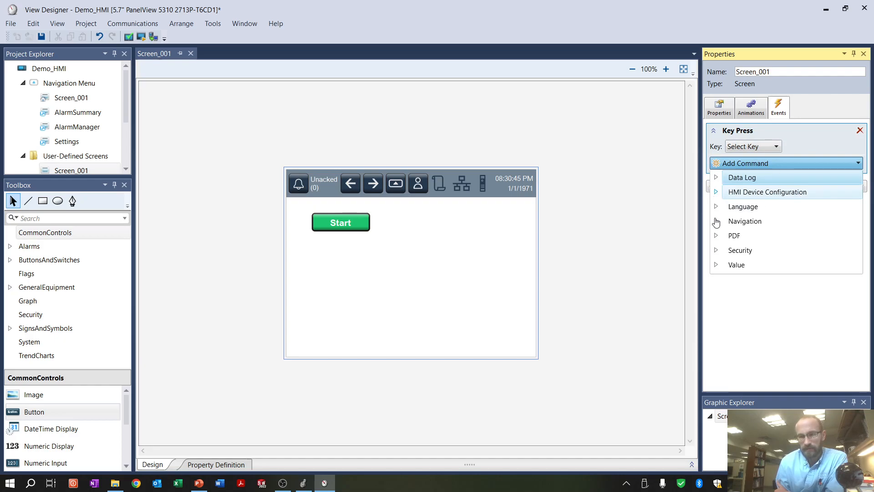
{"action": "left_click", "coordinate": [757, 333]}
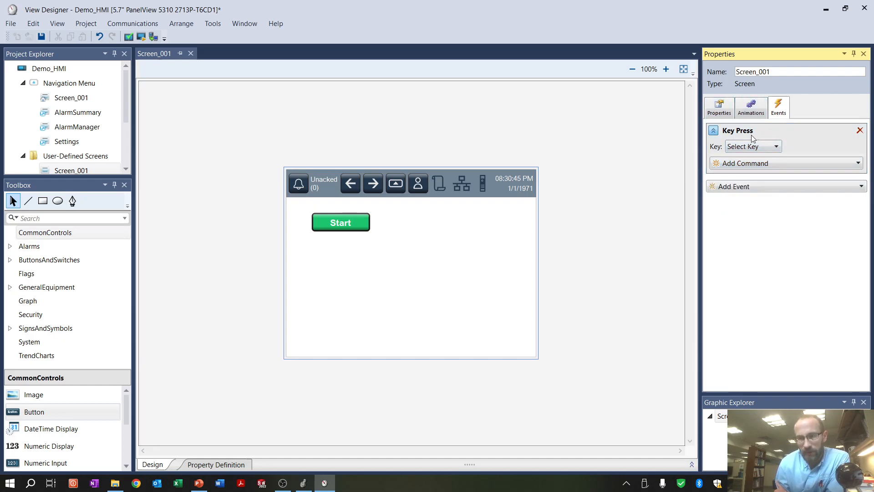
{"action": "left_click", "coordinate": [713, 133]}
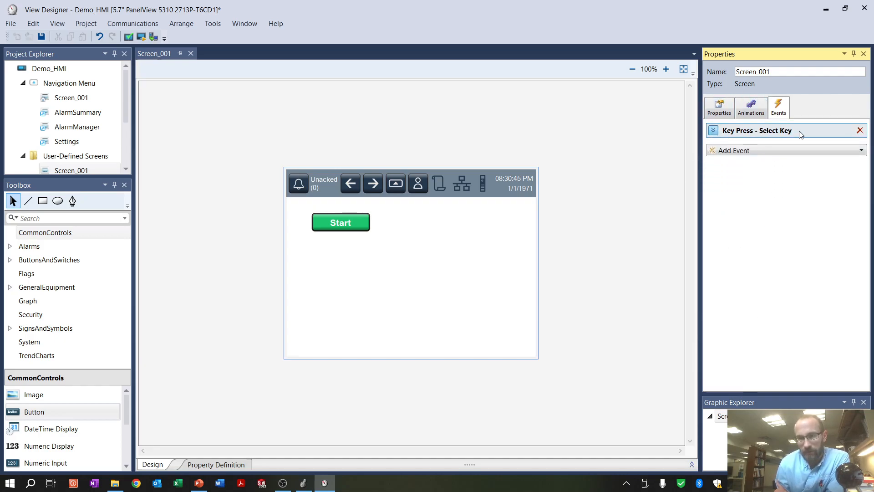
{"action": "left_click", "coordinate": [860, 132]}
{"action": "left_click", "coordinate": [832, 132]}
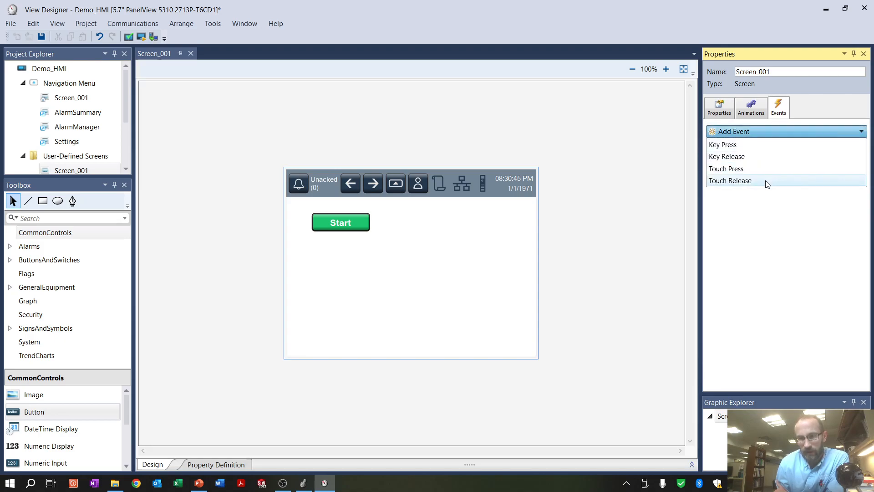
{"action": "left_click", "coordinate": [775, 228]}
{"action": "left_click", "coordinate": [748, 111]}
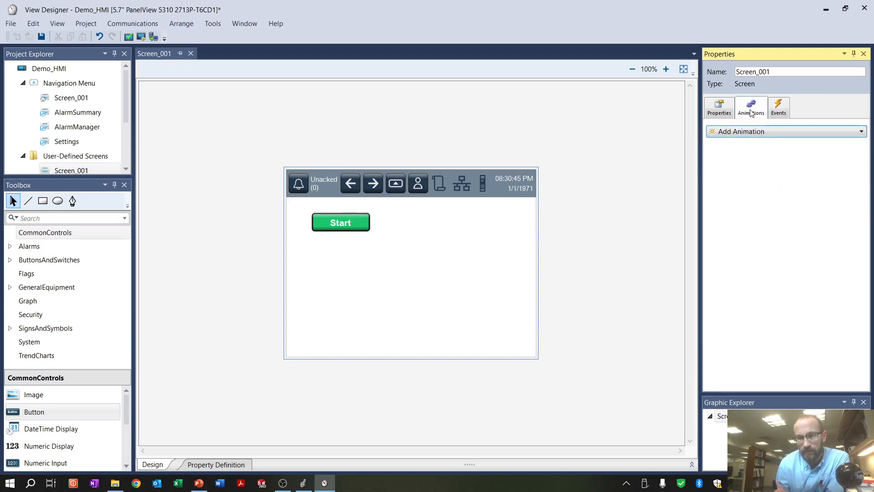
{"action": "left_click", "coordinate": [752, 128]}
{"action": "left_click", "coordinate": [775, 110]}
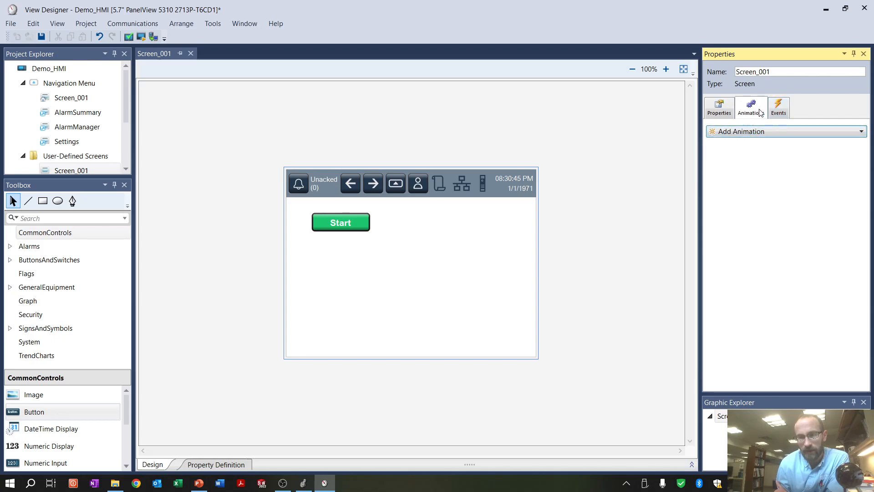
{"action": "left_click", "coordinate": [718, 111]}
{"action": "left_click", "coordinate": [716, 180]}
{"action": "left_click", "coordinate": [783, 107]}
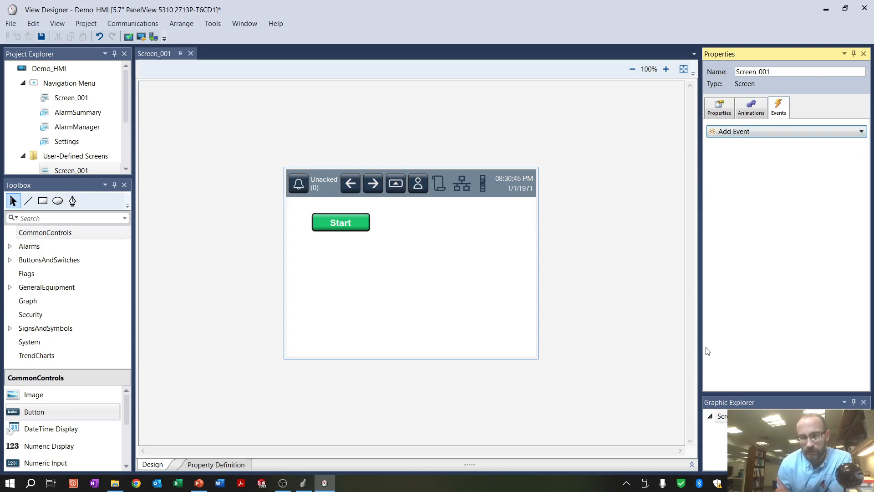
Add a Button Behavior event to the Start button and set it to toggle a tag on release
{"action": "left_click", "coordinate": [353, 224]}
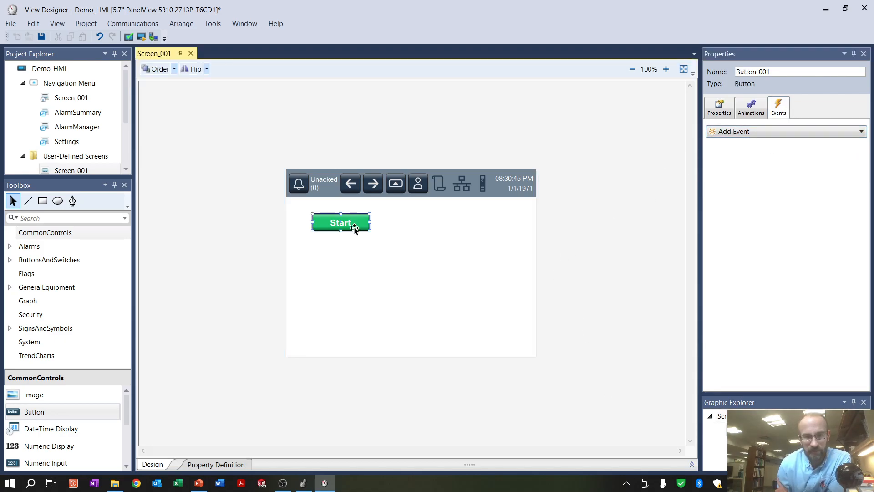
{"action": "left_click", "coordinate": [757, 133]}
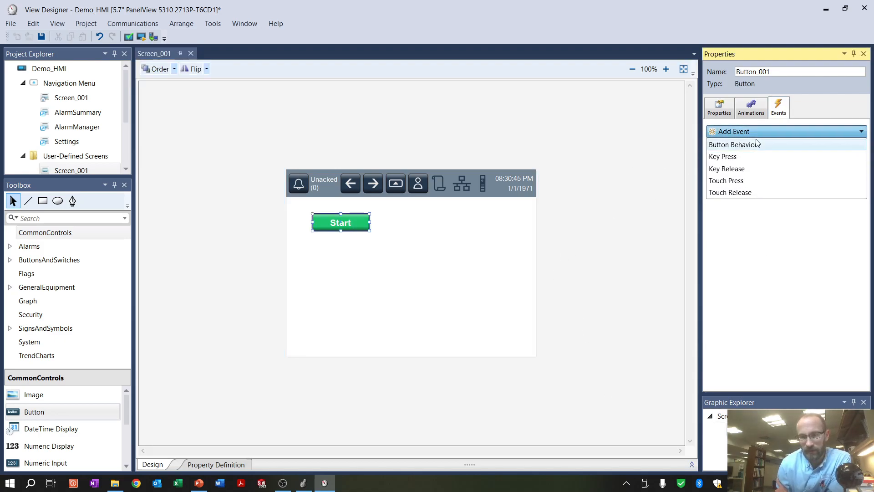
{"action": "left_click", "coordinate": [754, 143]}
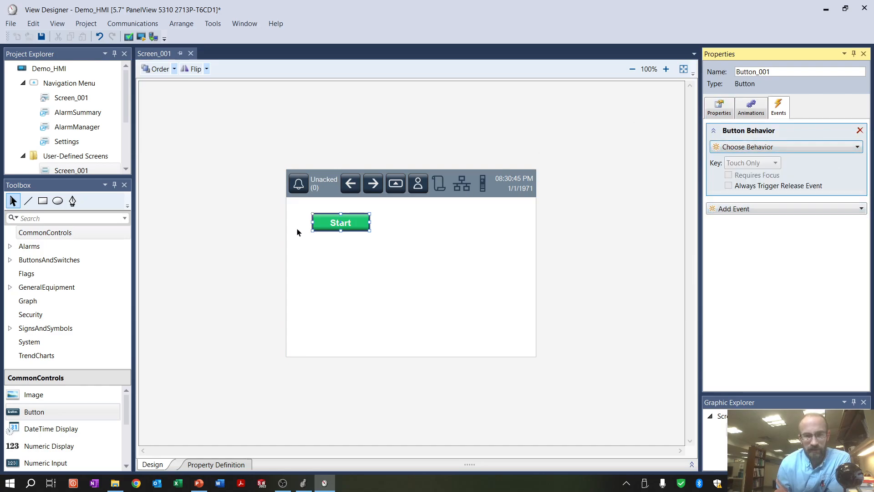
{"action": "left_click", "coordinate": [780, 148]}
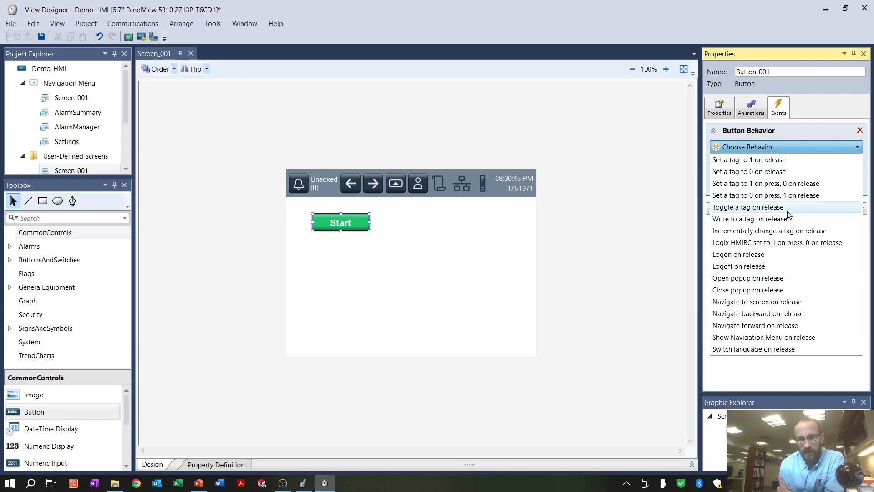
{"action": "left_click", "coordinate": [774, 207]}
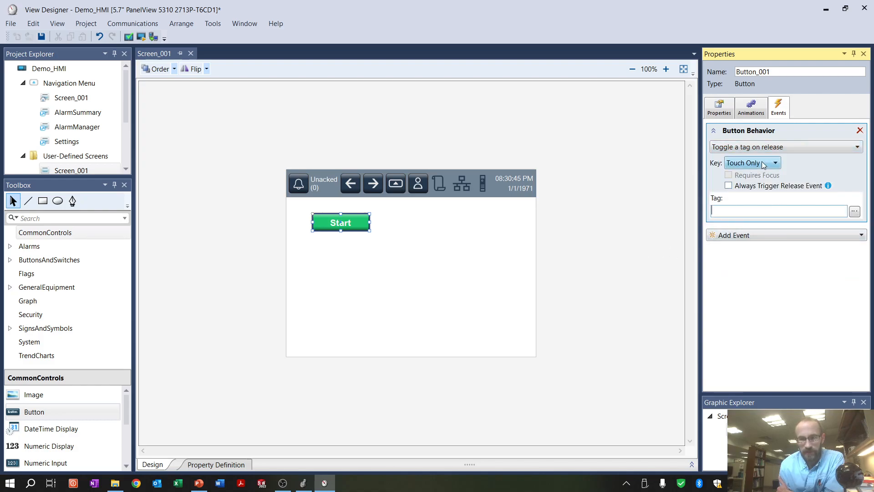
Assign the controller tag ::Demo_PLC.Local:1:O.Data.4 to the Start button's toggle behavior
{"action": "left_click", "coordinate": [853, 211]}
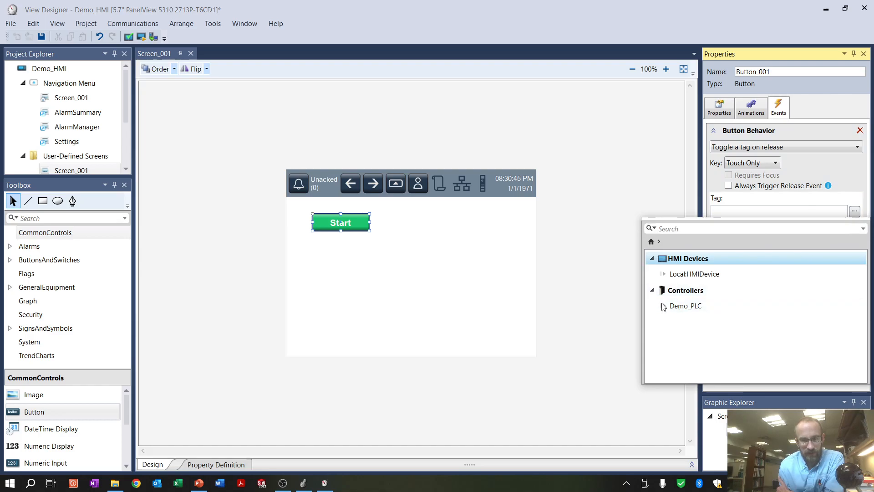
{"action": "left_click", "coordinate": [664, 307]}
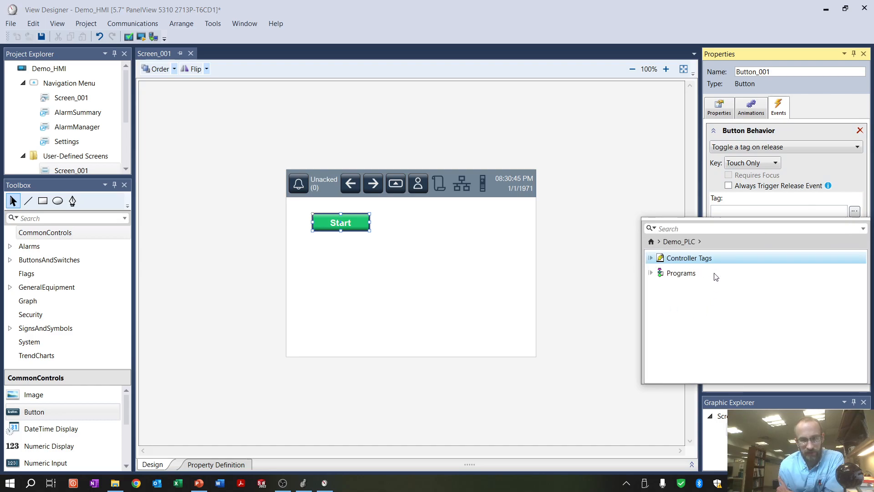
{"action": "left_click", "coordinate": [650, 259]}
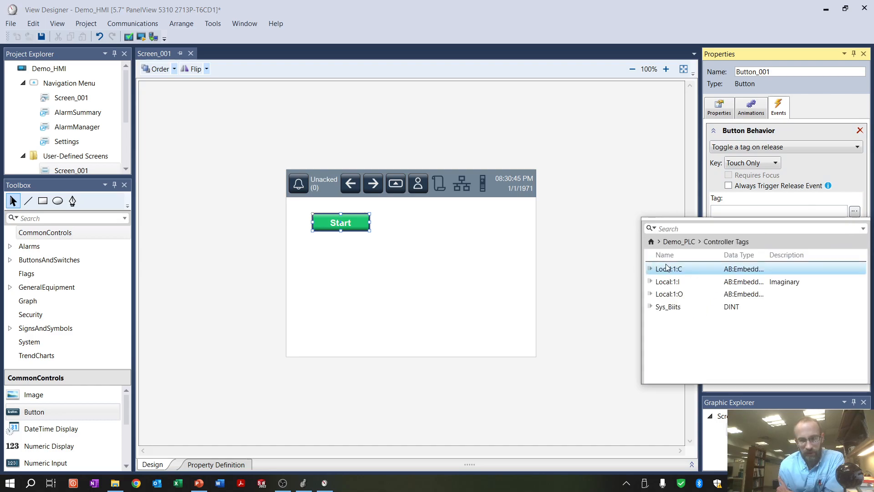
{"action": "left_click", "coordinate": [651, 294]}
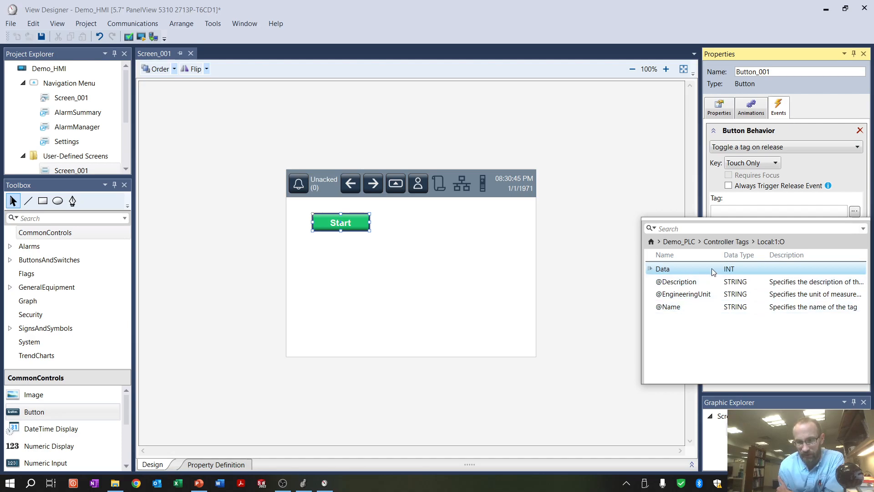
{"action": "left_click", "coordinate": [650, 269]}
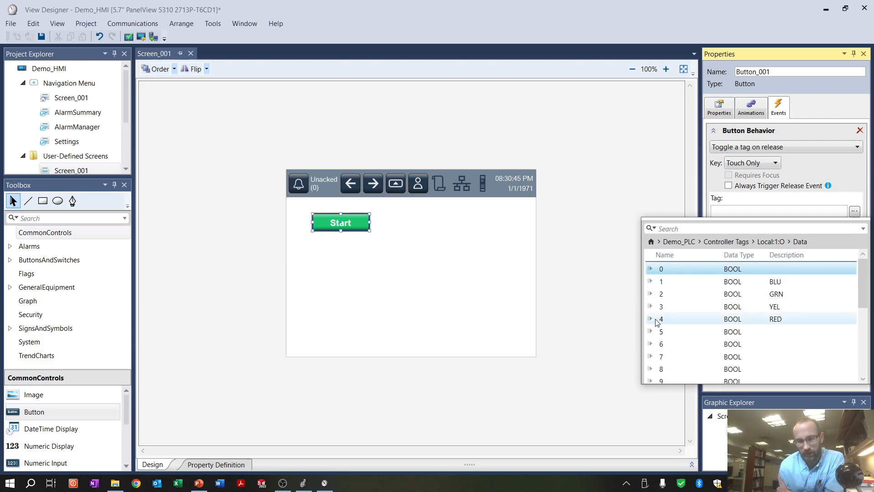
{"action": "left_click", "coordinate": [720, 321]}
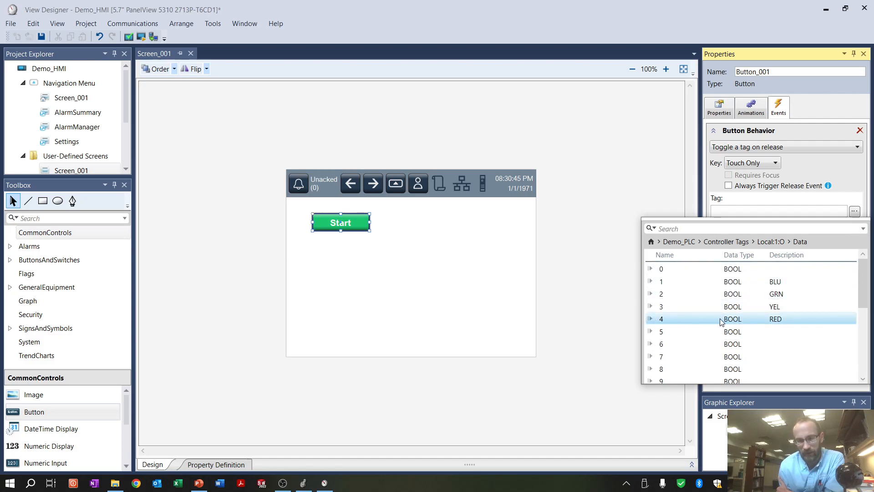
{"action": "double_click", "coordinate": [771, 321]}
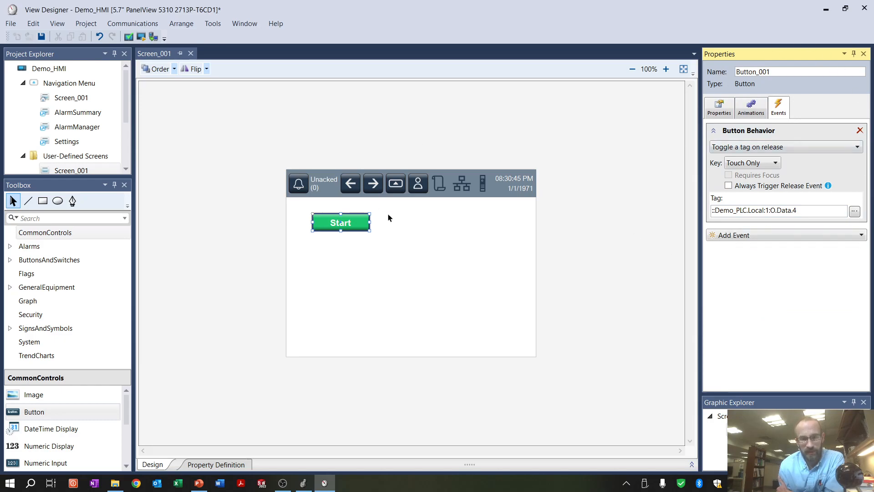
{"action": "left_click", "coordinate": [486, 268]}
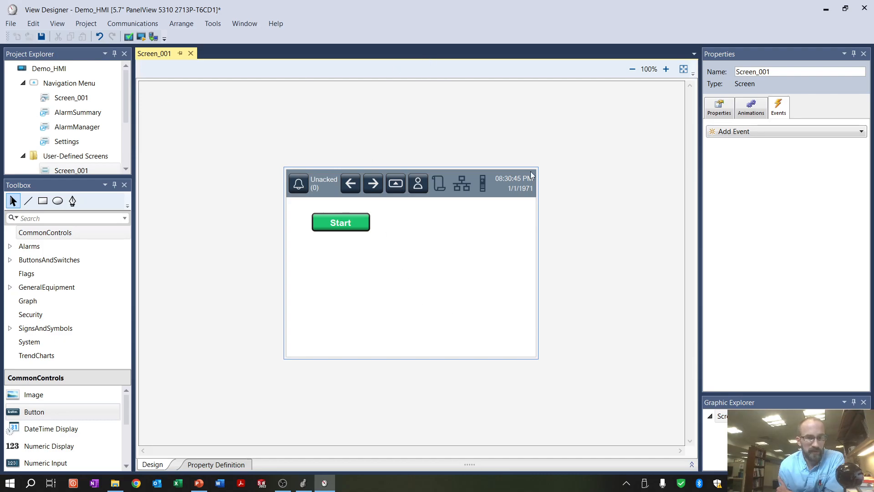
Verify the project and run Demo_HMI in the View 5000 Emulator
{"action": "left_click", "coordinate": [129, 37]}
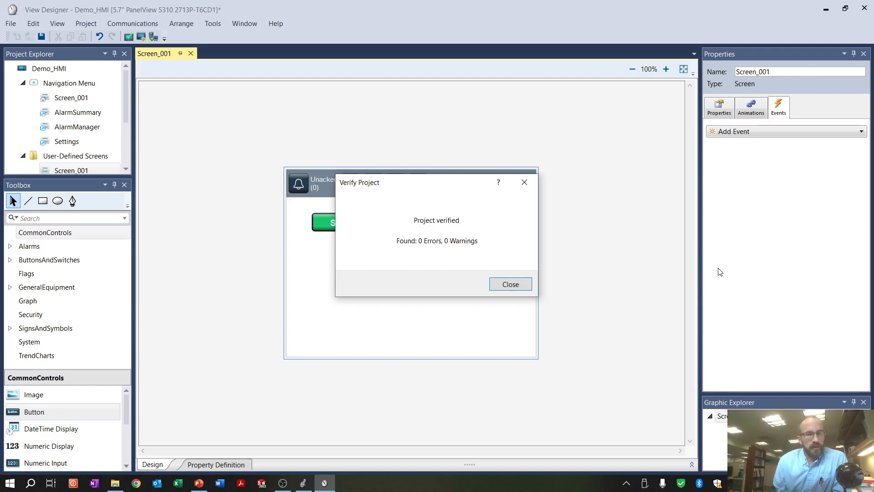
{"action": "left_click", "coordinate": [526, 283]}
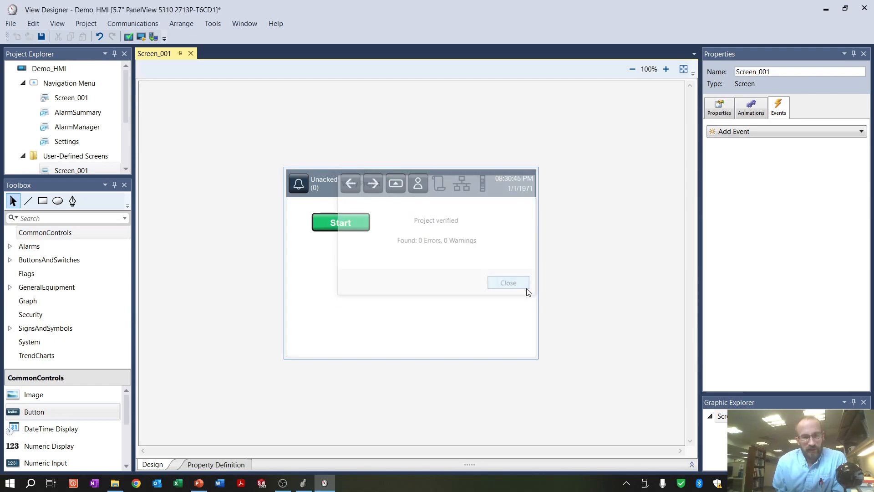
{"action": "left_click", "coordinate": [142, 40]}
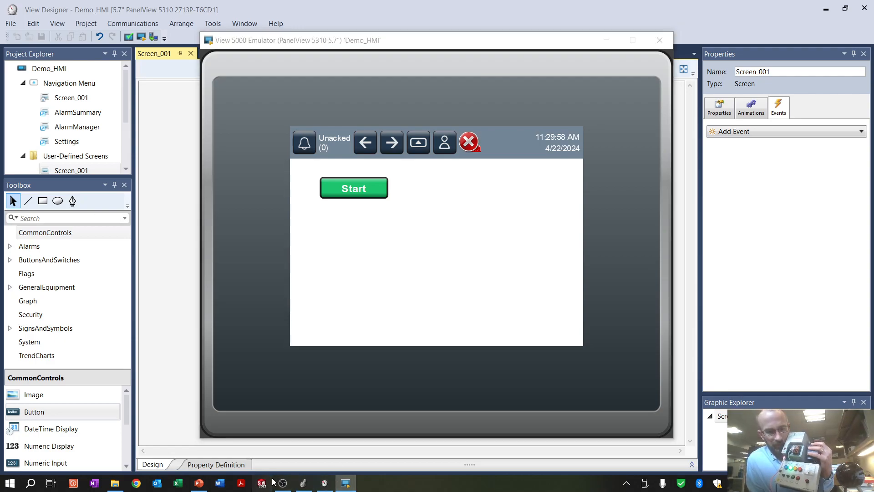
{"action": "mouse_move", "coordinate": [279, 484]}
{"action": "left_click", "coordinate": [275, 425]}
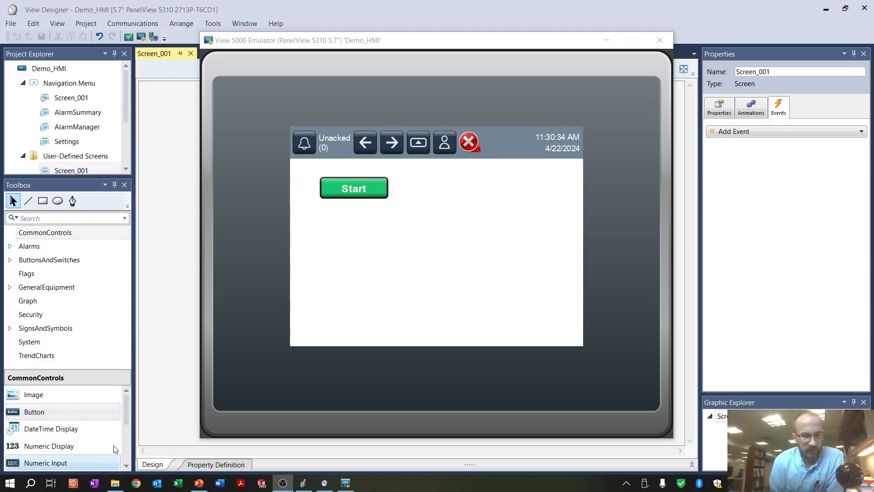
Place a numeric input below the Start button on Screen_001 and expand its Input and Numeric property groups
{"action": "left_click", "coordinate": [47, 464]}
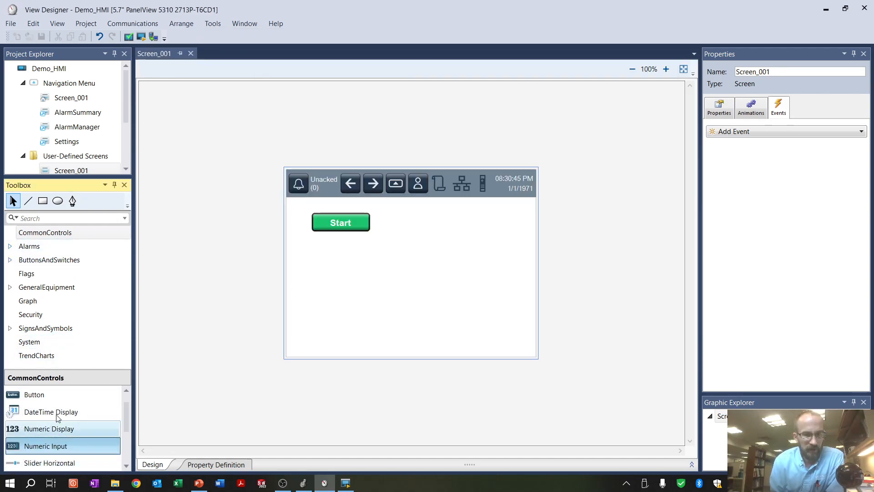
{"action": "left_click_drag", "start_coordinate": [63, 446], "coordinate": [326, 283]}
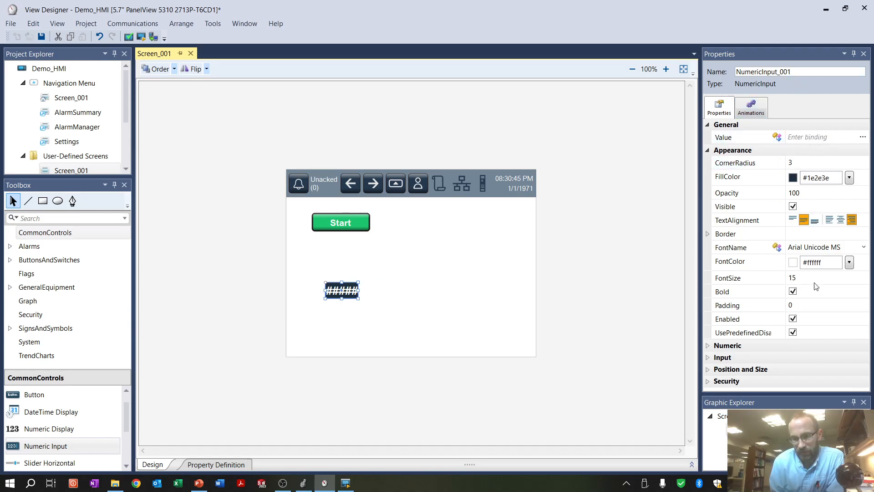
{"action": "left_click", "coordinate": [716, 358]}
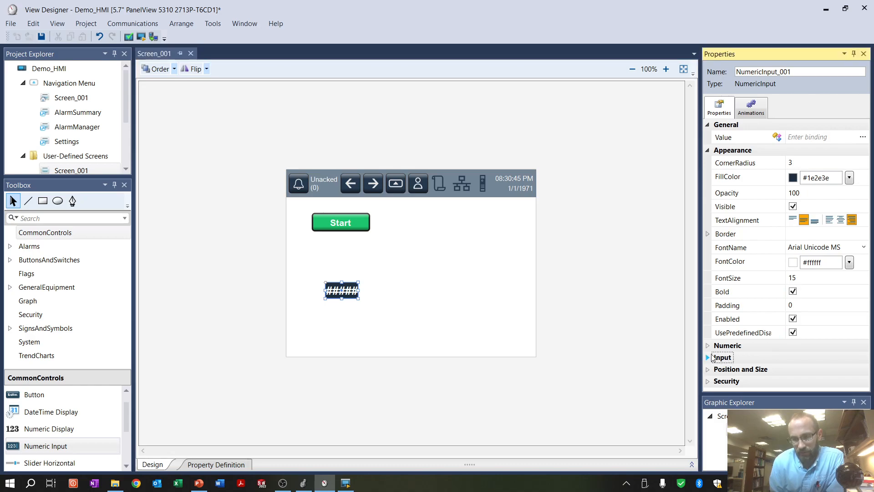
{"action": "left_click", "coordinate": [713, 358]}
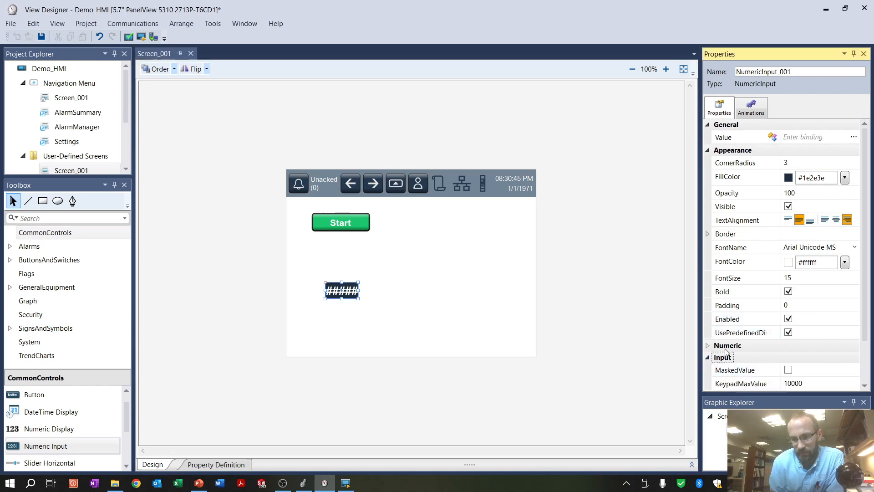
{"action": "left_click", "coordinate": [707, 346]}
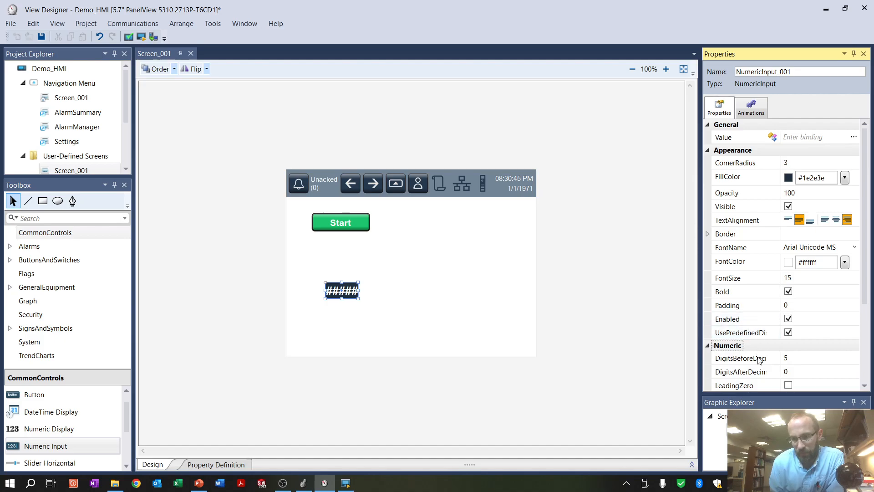
Browse the Demo_PLC controller tags, including Sys_Biits, for a tag to bind to the numeric input's value
{"action": "left_click", "coordinate": [804, 139]}
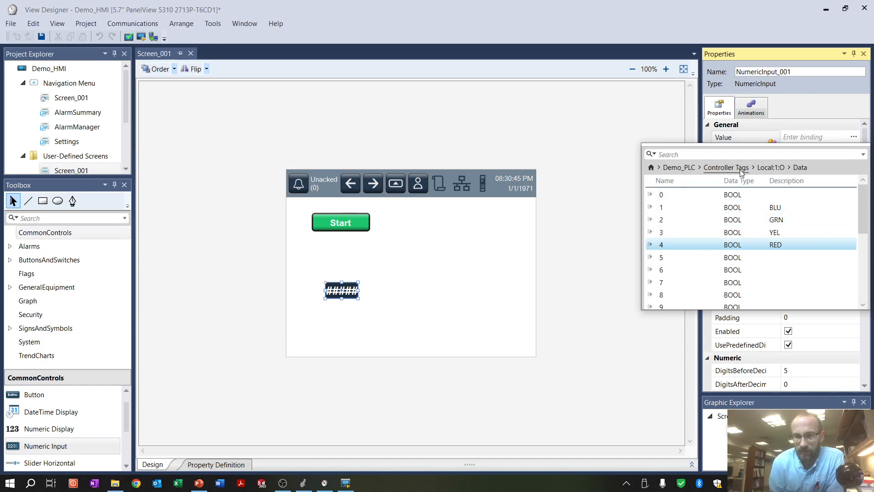
{"action": "left_click", "coordinate": [740, 172]}
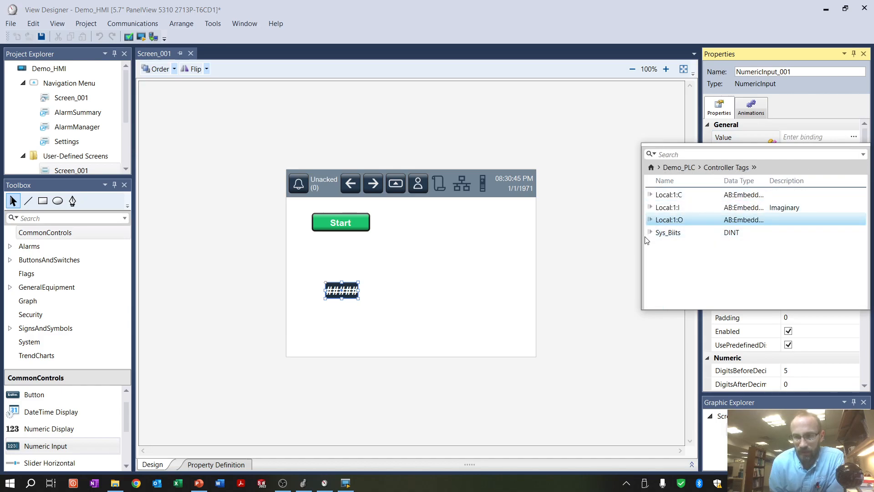
{"action": "left_click", "coordinate": [652, 232]}
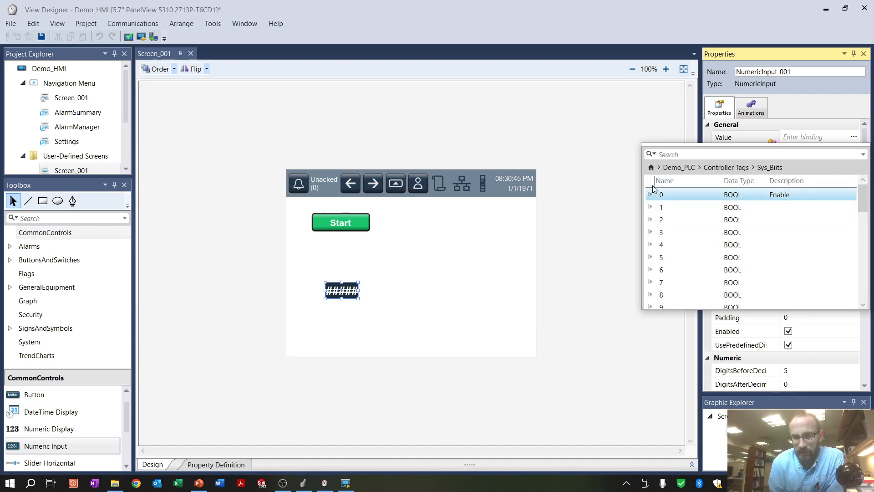
{"action": "left_click", "coordinate": [727, 167]}
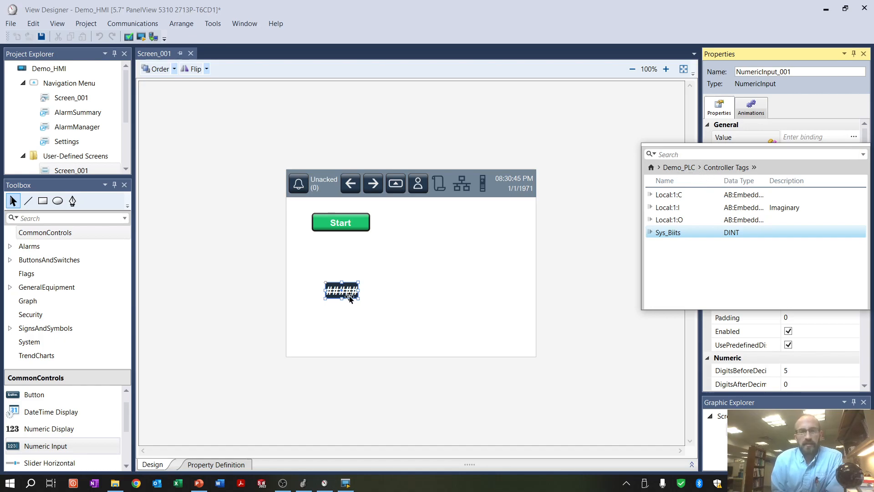
Switch to Logix Designer, inspect the InClass controller tags with the Timer2 array expanded, and return to View Designer
{"action": "key", "text": "alt+Tab"}
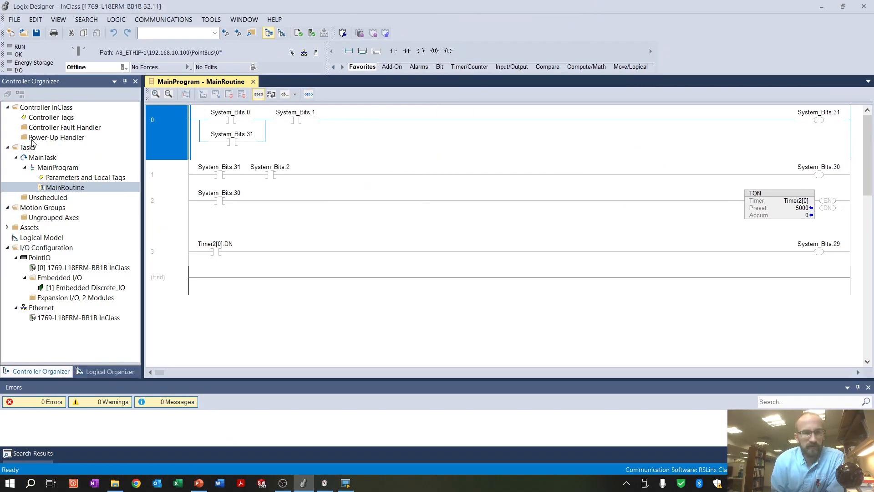
{"action": "left_click", "coordinate": [41, 121]}
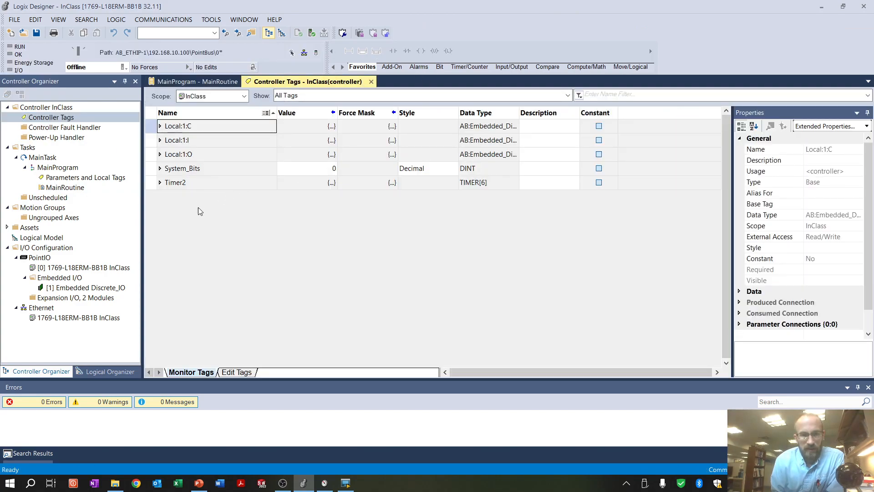
{"action": "left_click", "coordinate": [184, 182]}
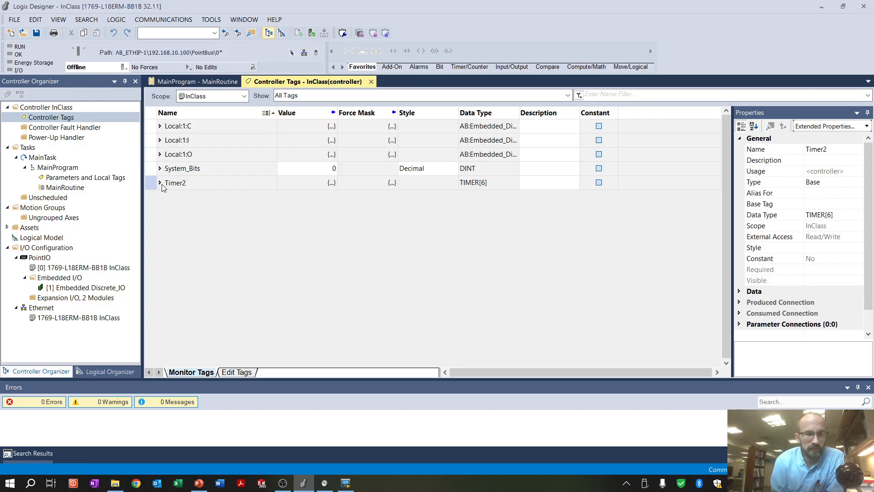
{"action": "left_click", "coordinate": [159, 183]}
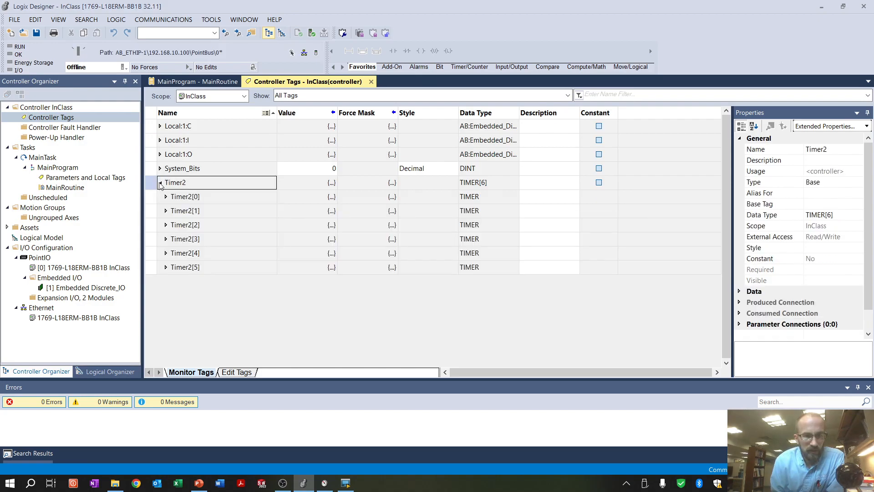
{"action": "left_click", "coordinate": [160, 182]}
{"action": "left_click", "coordinate": [160, 182]}
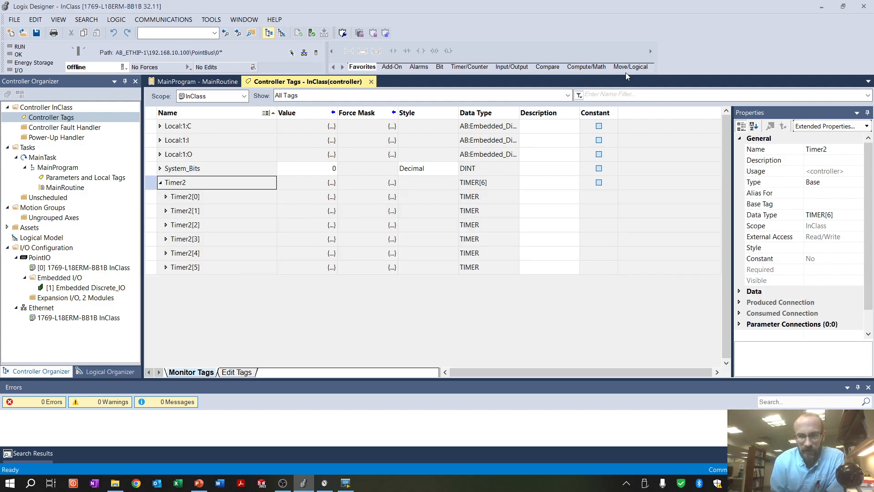
{"action": "left_click", "coordinate": [821, 6]}
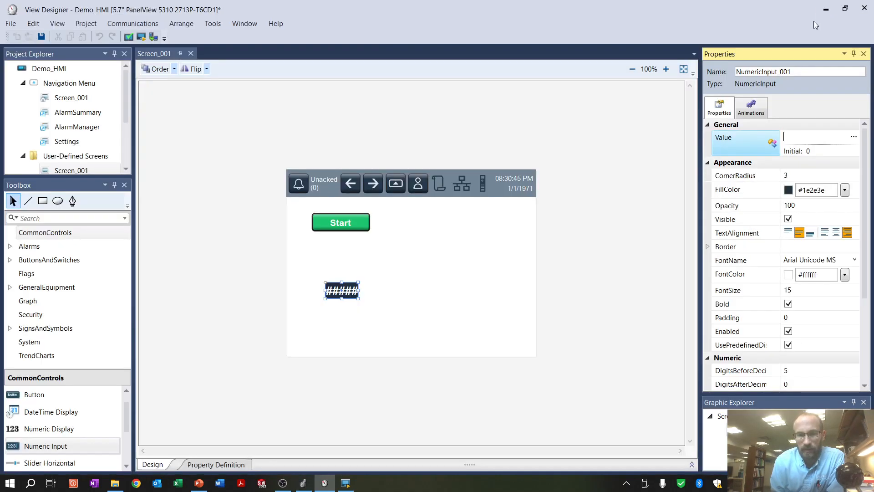
Change the Logix project file of the Demo_PLC controller reference to InClass.ACD and apply the project properties
{"action": "left_click", "coordinate": [78, 25]}
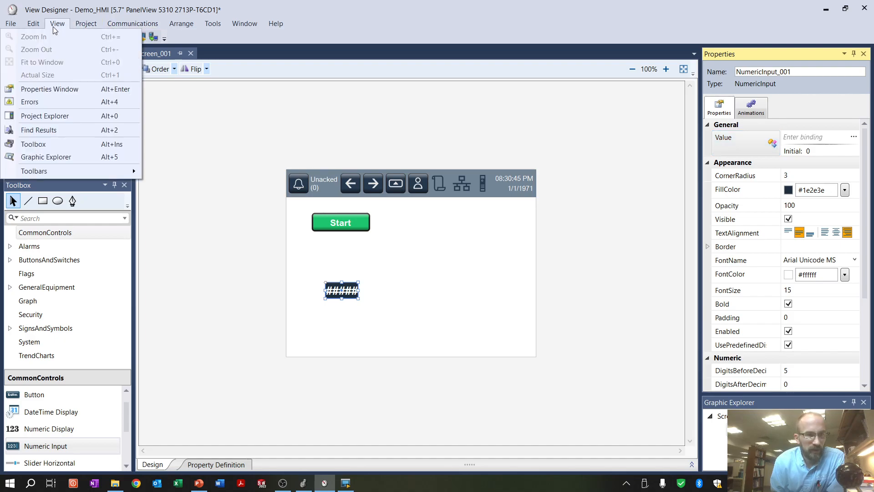
{"action": "left_click", "coordinate": [63, 64]}
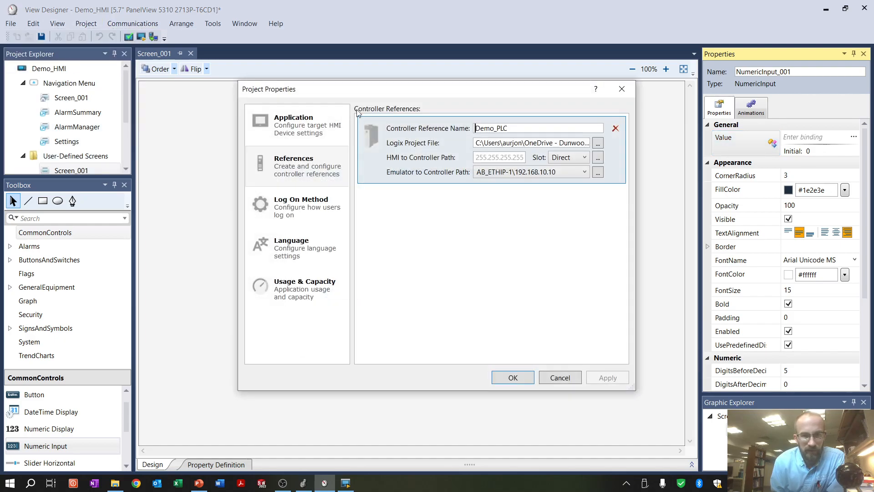
{"action": "left_click", "coordinate": [598, 143]}
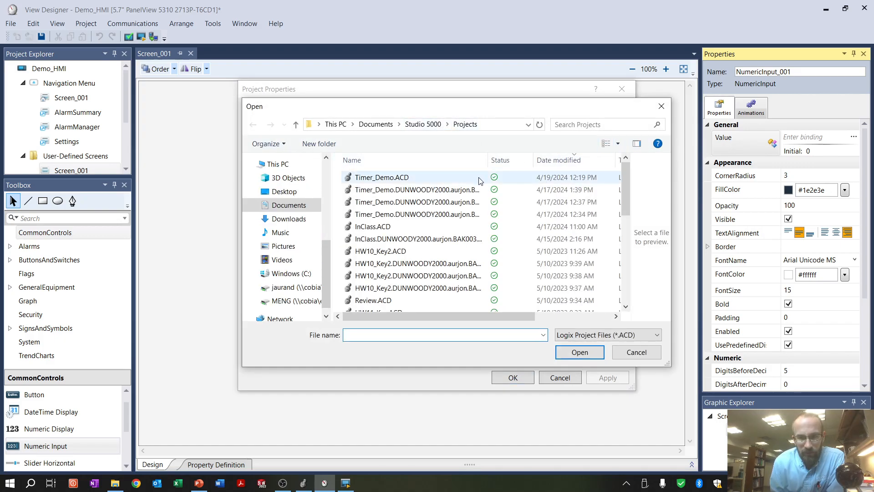
{"action": "left_click_drag", "start_coordinate": [495, 318], "coordinate": [472, 313]}
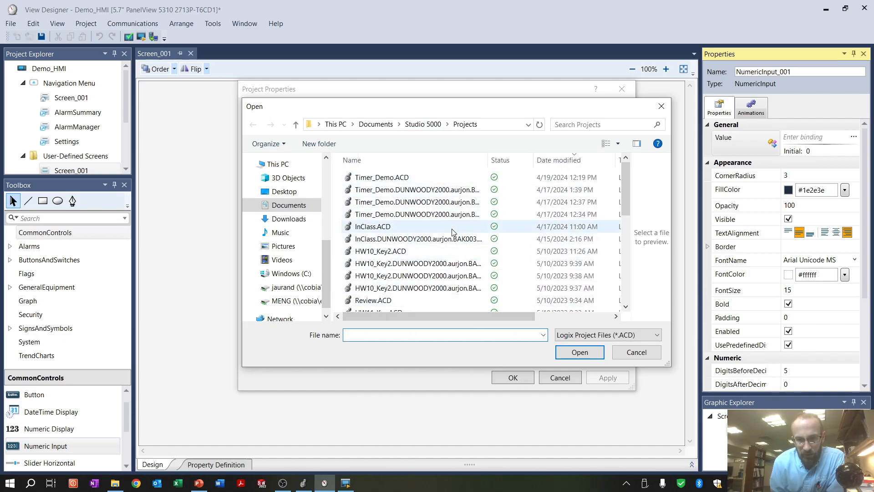
{"action": "left_click", "coordinate": [349, 482]}
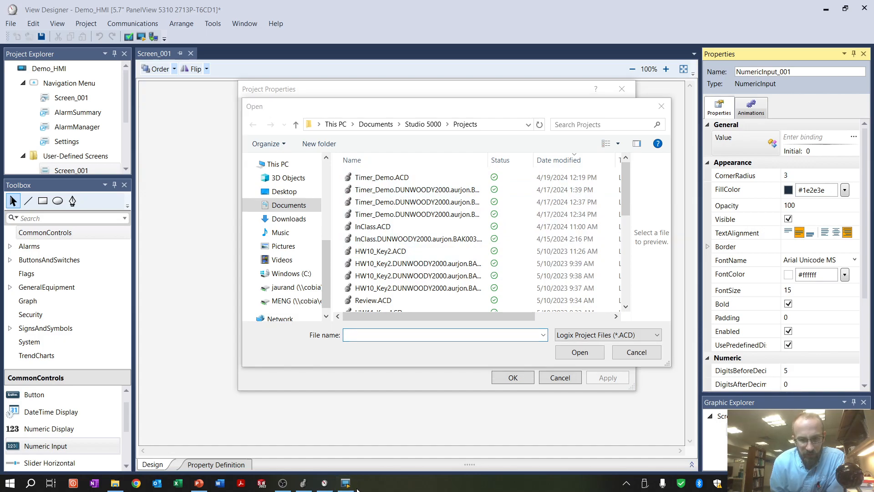
{"action": "left_click", "coordinate": [303, 483]}
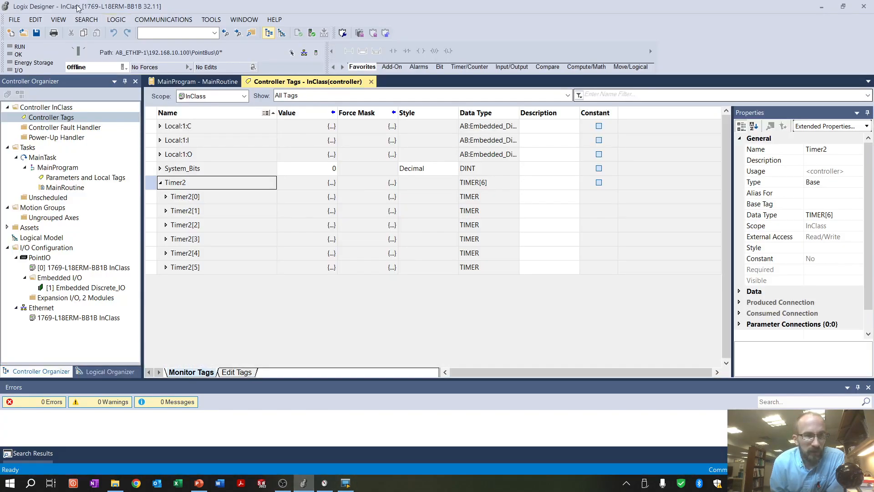
{"action": "left_click", "coordinate": [821, 6]}
{"action": "left_click", "coordinate": [396, 226]}
{"action": "left_click", "coordinate": [580, 352]}
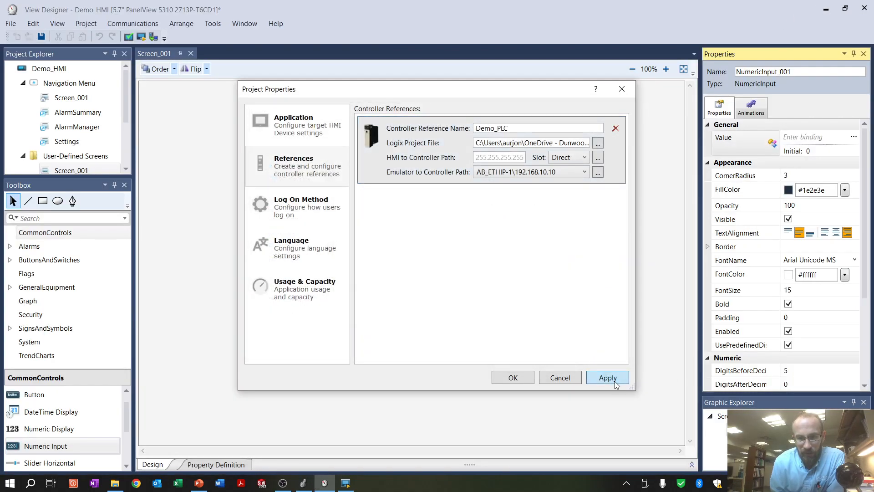
{"action": "left_click", "coordinate": [526, 378]}
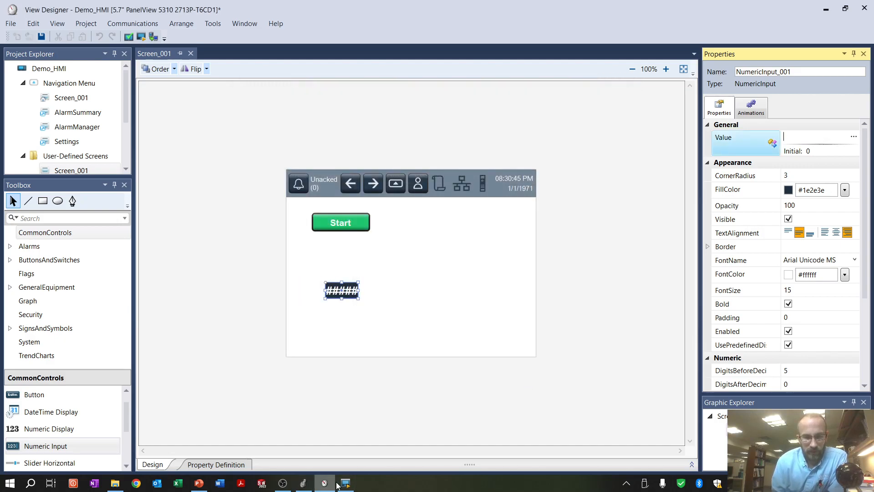
Close the running View 5000 Emulator and return to the Demo_HMI project in View Designer
{"action": "left_click", "coordinate": [303, 482]}
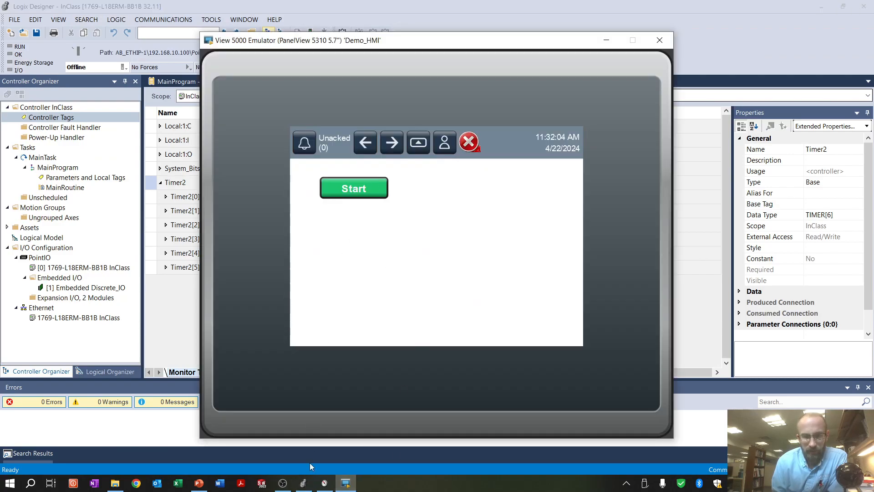
{"action": "left_click", "coordinate": [665, 38]}
{"action": "left_click", "coordinate": [325, 483]}
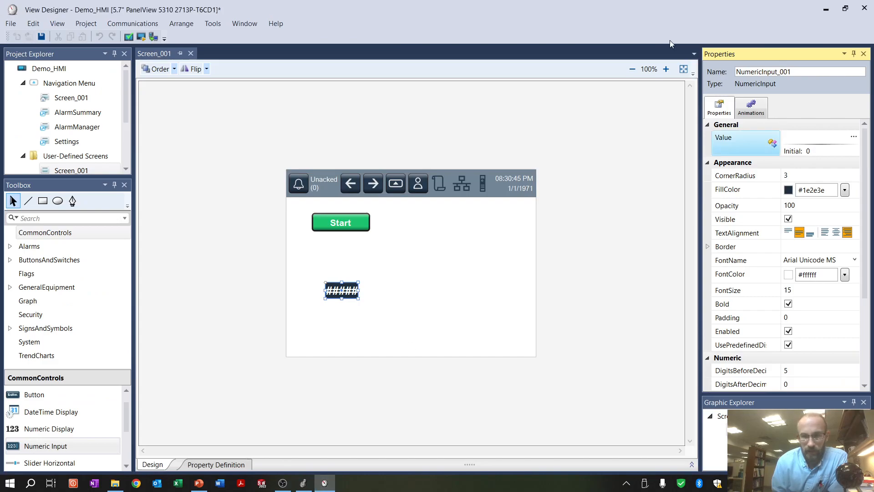
Bind the numeric input's value to the controller tag ::Demo_PLC.Timer2[0].PRE
{"action": "left_click", "coordinate": [670, 225]}
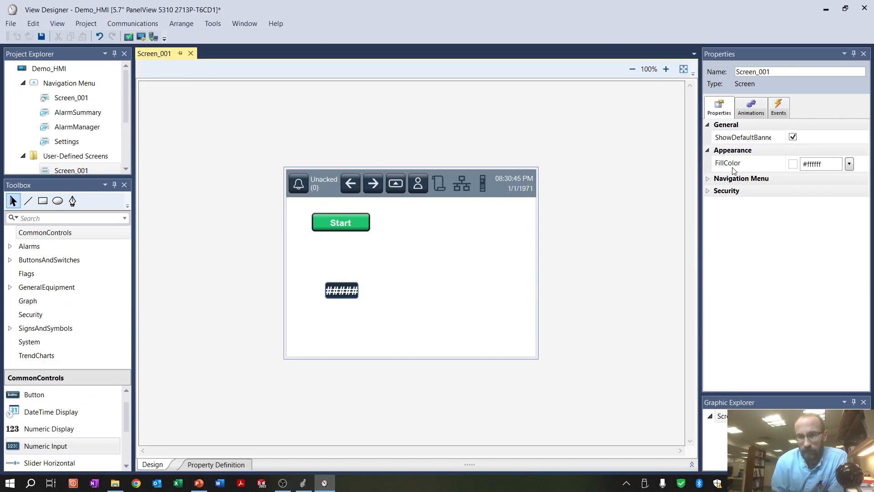
{"action": "left_click", "coordinate": [346, 290]}
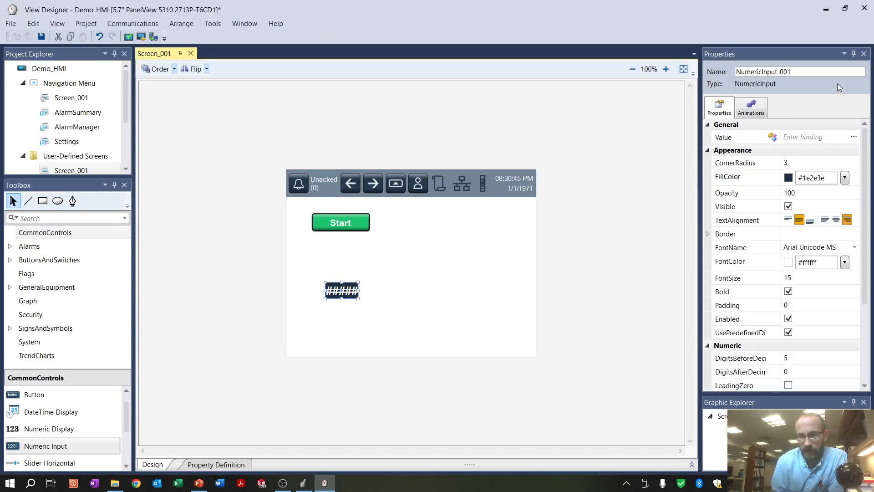
{"action": "left_click", "coordinate": [852, 137]}
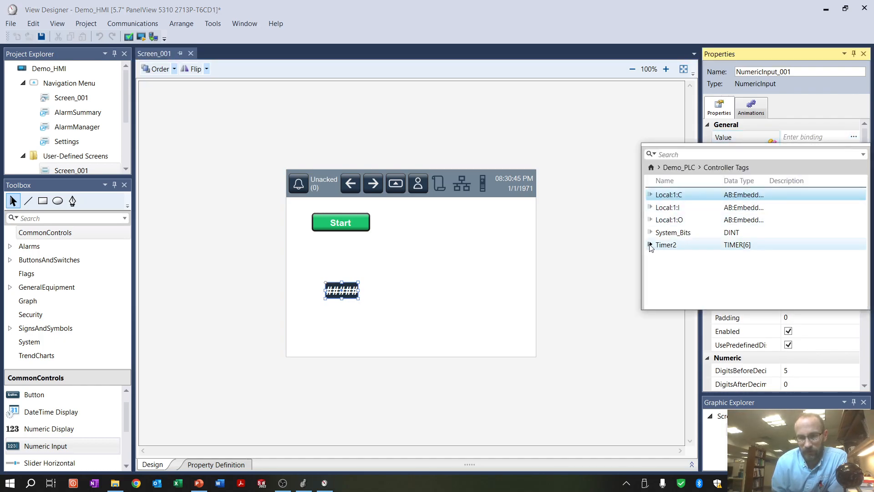
{"action": "left_click", "coordinate": [649, 245]}
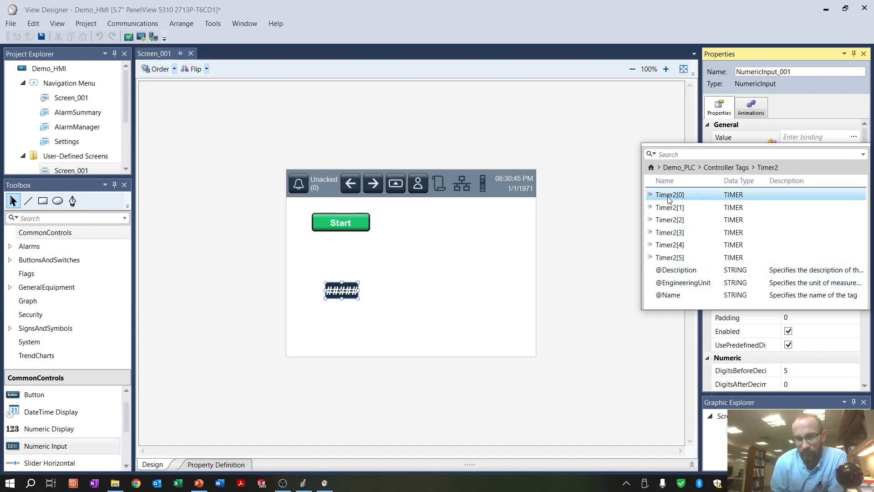
{"action": "left_click", "coordinate": [650, 195]}
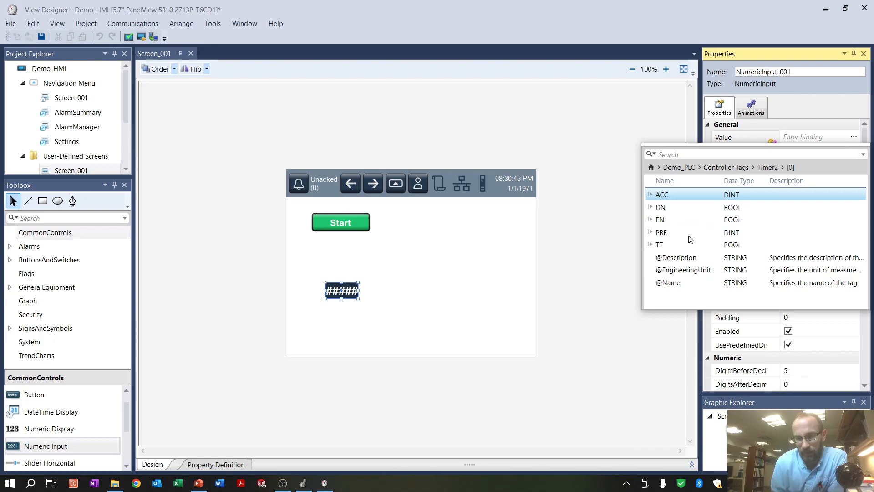
{"action": "left_click", "coordinate": [664, 235]}
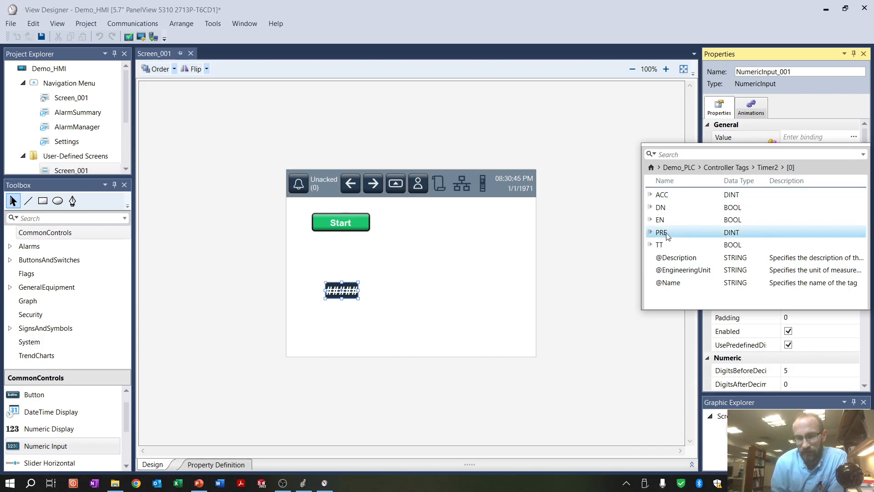
{"action": "double_click", "coordinate": [666, 236]}
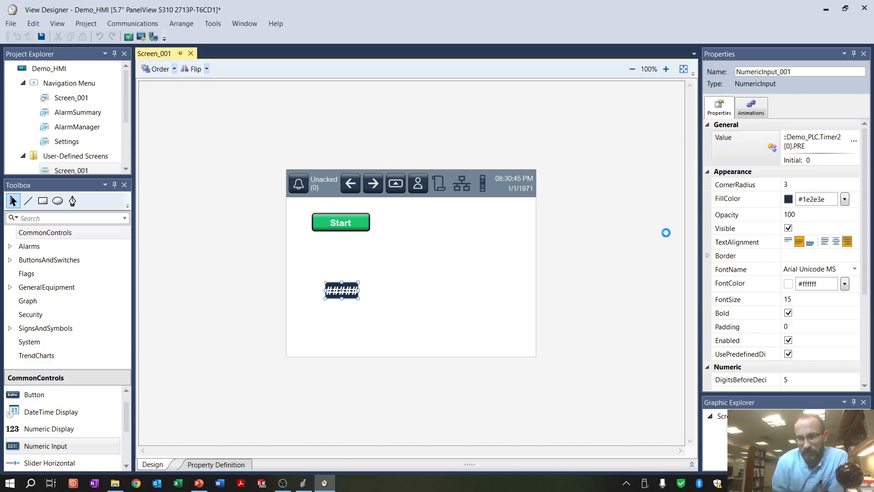
{"action": "left_click", "coordinate": [683, 197]}
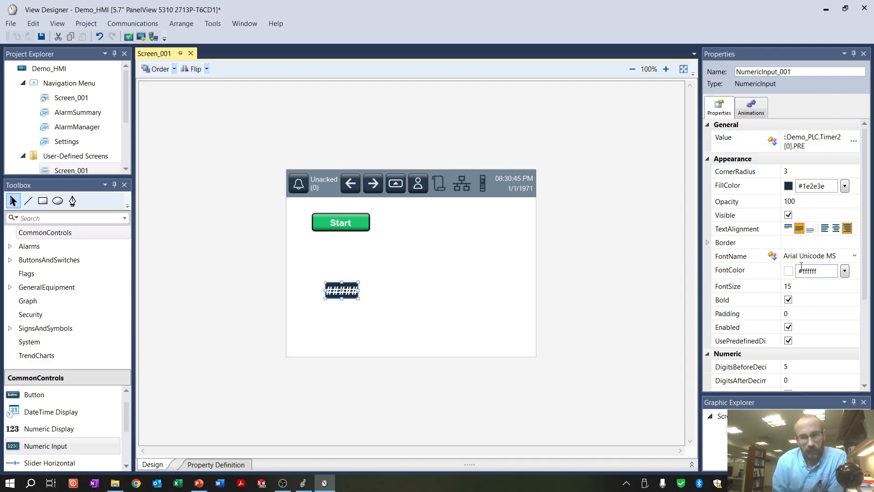
{"action": "left_click", "coordinate": [750, 108]}
{"action": "left_click", "coordinate": [719, 109]}
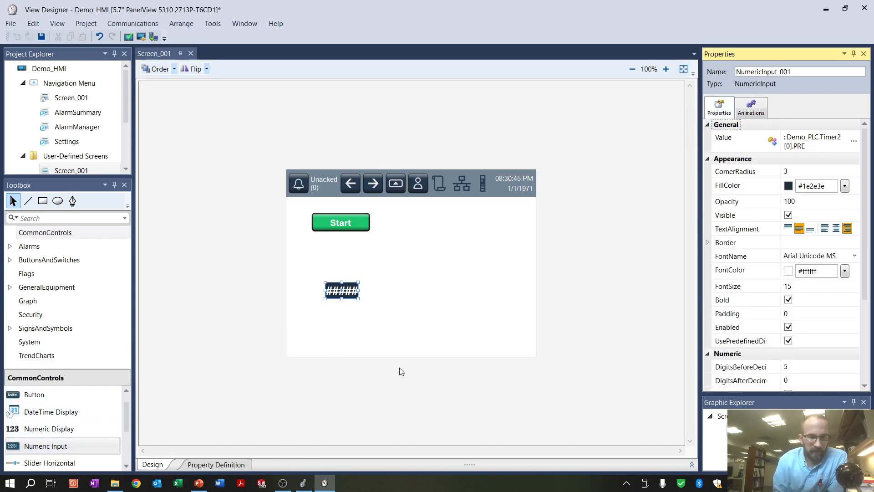
Place a text display directly above the numeric input on Screen_001 with the text "Timer Set Value (ms)"
{"action": "left_click", "coordinate": [382, 279]}
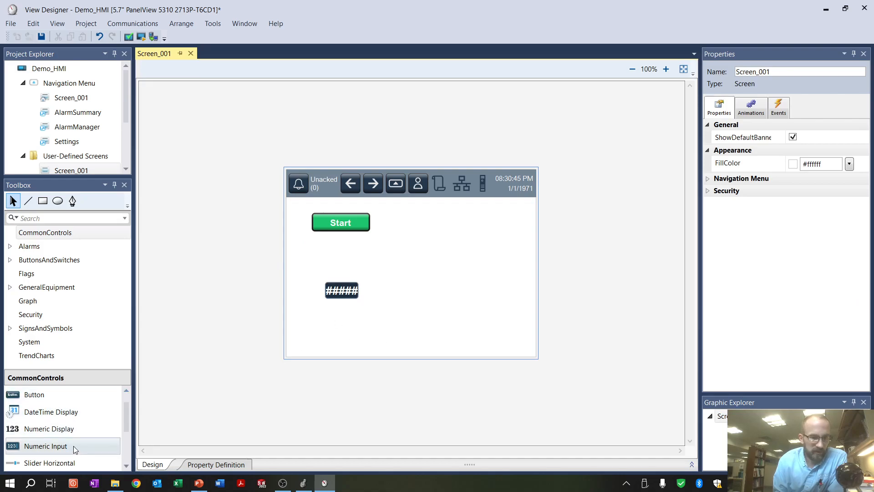
{"action": "scroll", "coordinate": [36, 423], "scroll_direction": "down", "scroll_amount": 3}
{"action": "left_click_drag", "start_coordinate": [36, 428], "coordinate": [303, 262]}
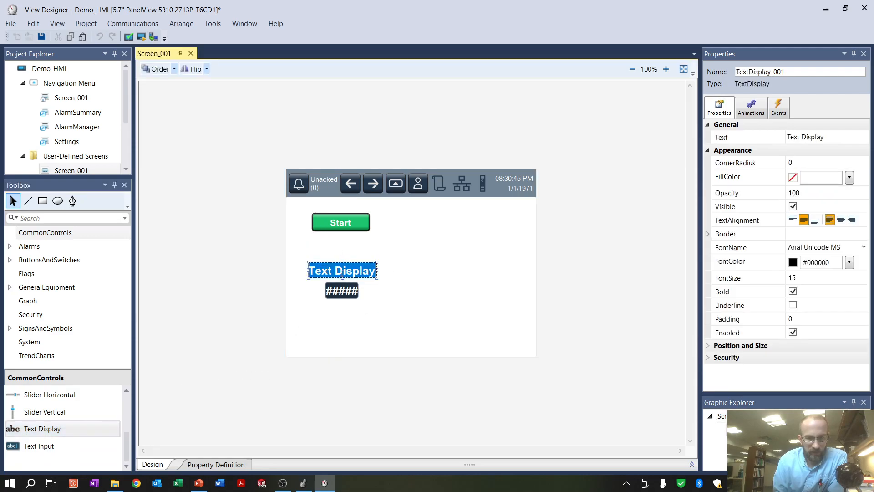
{"action": "double_click", "coordinate": [342, 272]}
{"action": "left_click_drag", "start_coordinate": [376, 272], "coordinate": [289, 269]}
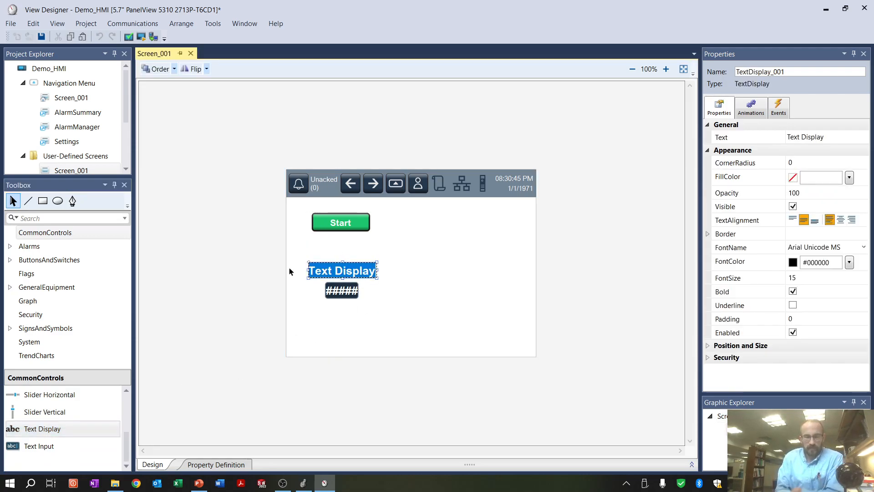
{"action": "type", "text": "Timer Set Value (ms)"}
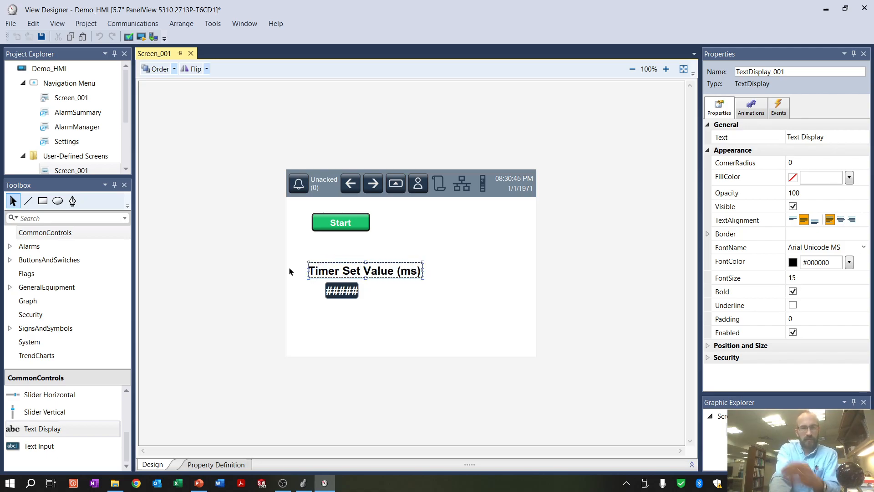
{"action": "left_click", "coordinate": [347, 339]}
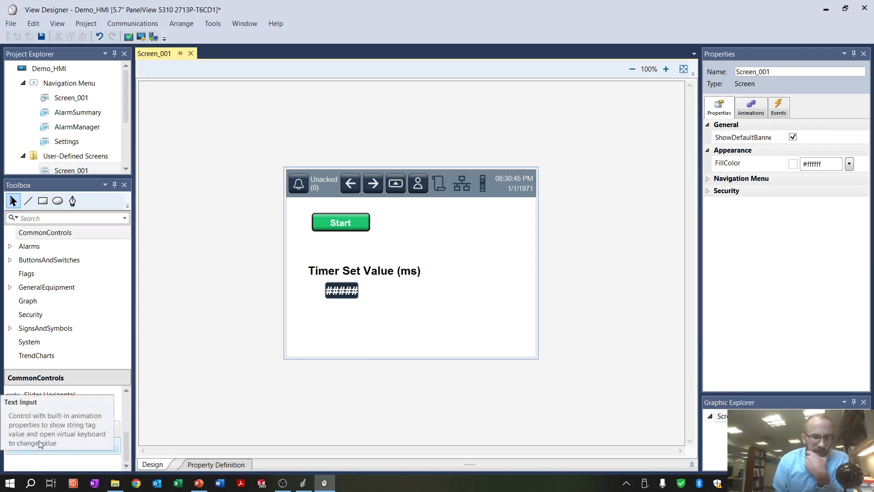
{"action": "scroll", "coordinate": [63, 428], "scroll_direction": "up", "scroll_amount": 1}
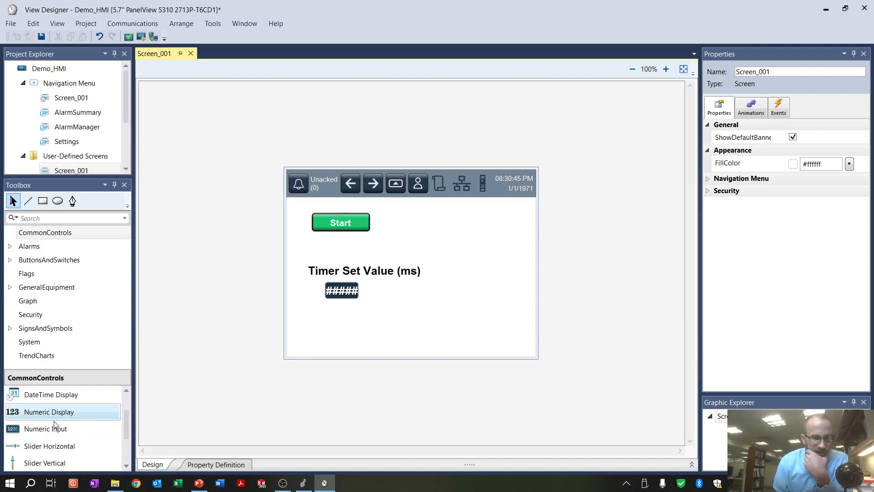
Place a numeric display below the numeric input on Screen_001, aligned with it, and a text display above it reading "Accumulate Time (ms)"
{"action": "left_click_drag", "start_coordinate": [45, 412], "coordinate": [315, 332]}
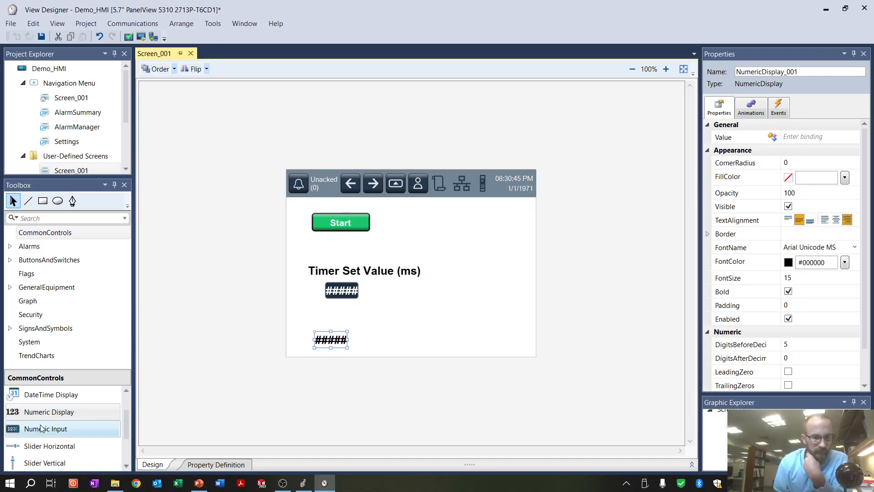
{"action": "scroll", "coordinate": [48, 432], "scroll_direction": "down", "scroll_amount": 1}
{"action": "left_click_drag", "start_coordinate": [46, 428], "coordinate": [310, 304]}
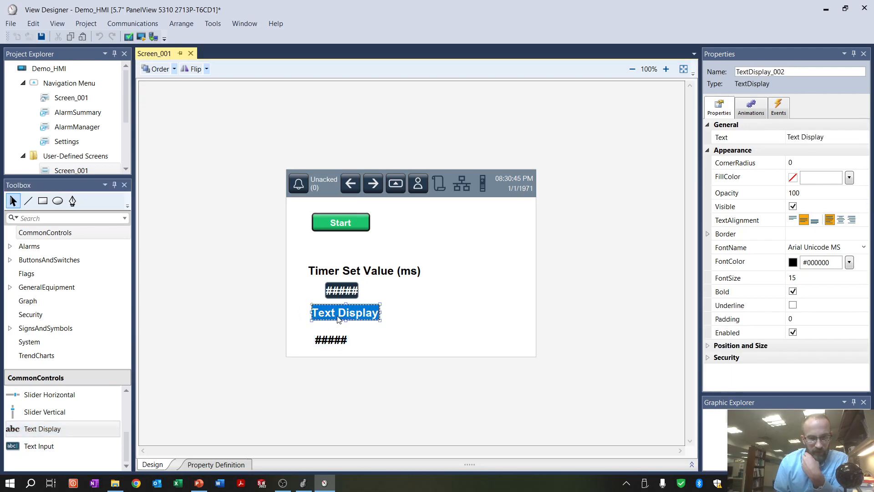
{"action": "triple_click", "coordinate": [337, 313]}
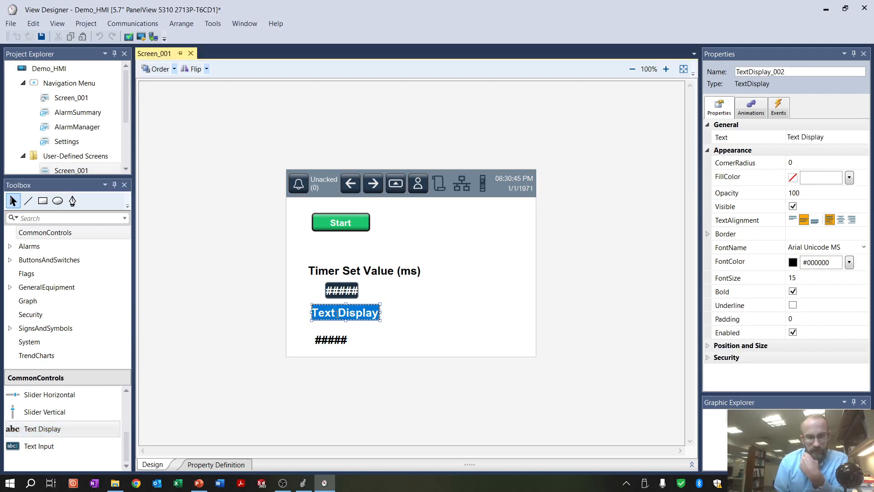
{"action": "type", "text": "Accumulate Time"}
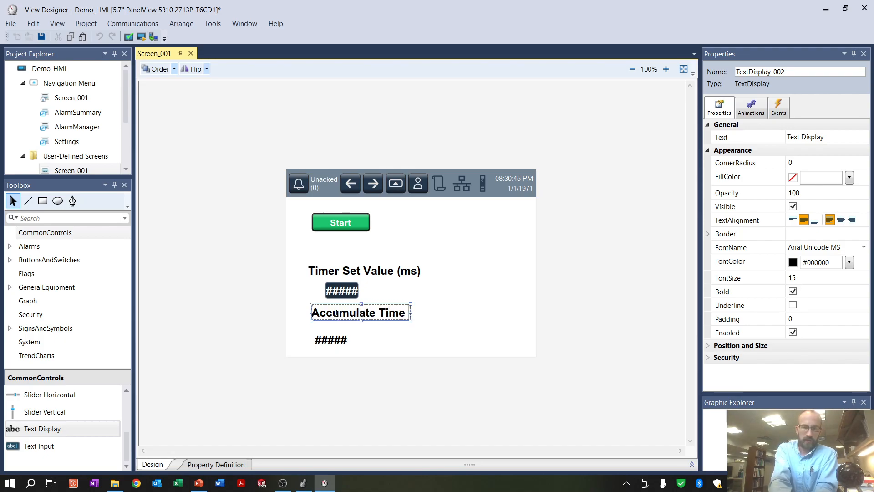
{"action": "type", "text": " (ms)"}
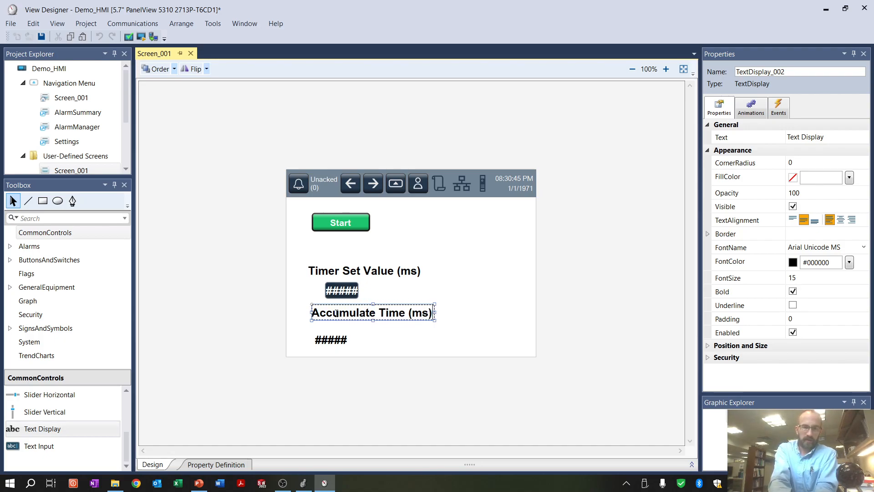
{"action": "left_click", "coordinate": [329, 340]}
{"action": "left_click_drag", "start_coordinate": [342, 340], "coordinate": [340, 339]}
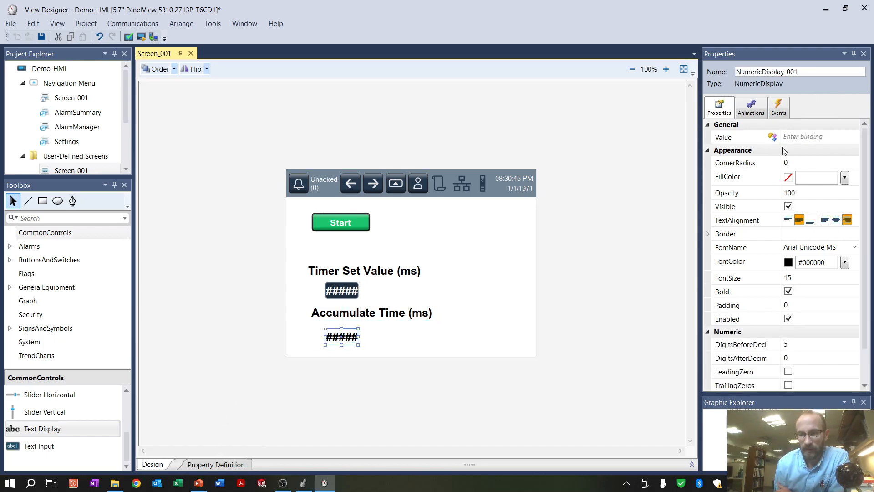
Bind the numeric display's value to the controller tag ::Demo_PLC.Timer2[0].ACC and verify the project
{"action": "left_click", "coordinate": [792, 137]}
{"action": "left_click", "coordinate": [853, 136]}
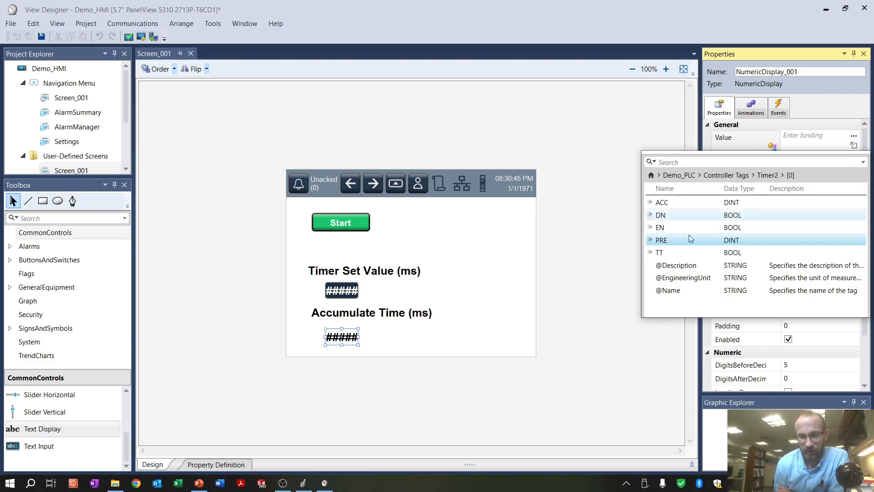
{"action": "left_click", "coordinate": [658, 205]}
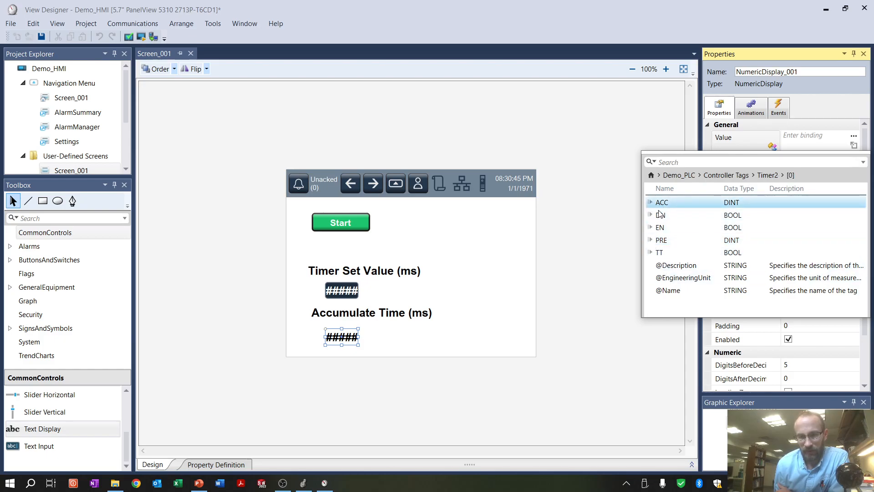
{"action": "double_click", "coordinate": [662, 203]}
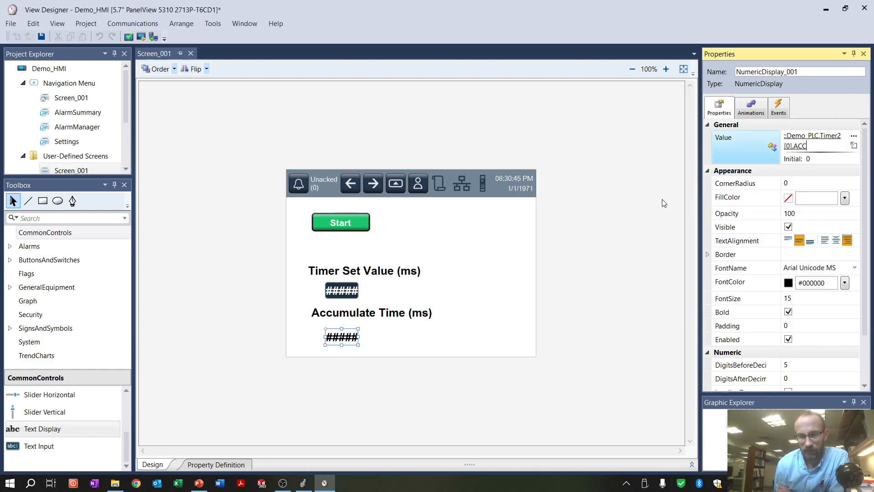
{"action": "left_click", "coordinate": [612, 200]}
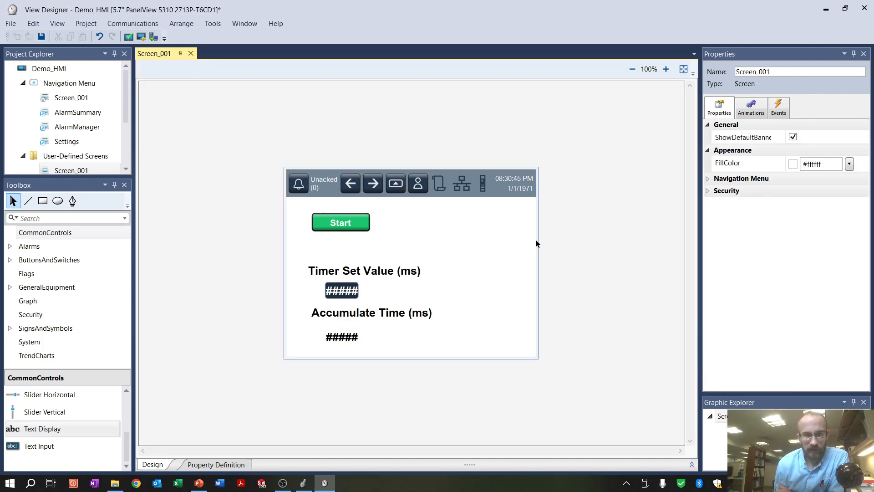
{"action": "left_click", "coordinate": [130, 37]}
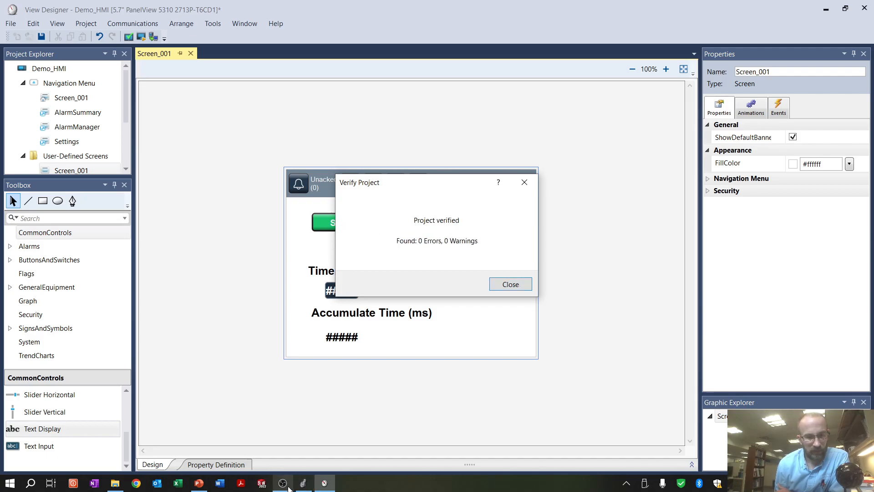
Switch to the InClass project in Logix Designer and open the MainRoutine ladder logic of MainProgram
{"action": "left_click", "coordinate": [303, 484]}
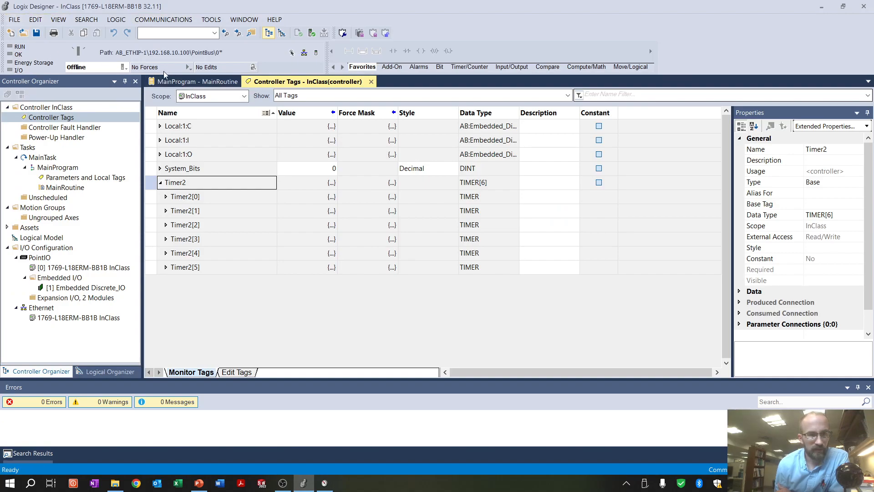
{"action": "left_click", "coordinate": [45, 170]}
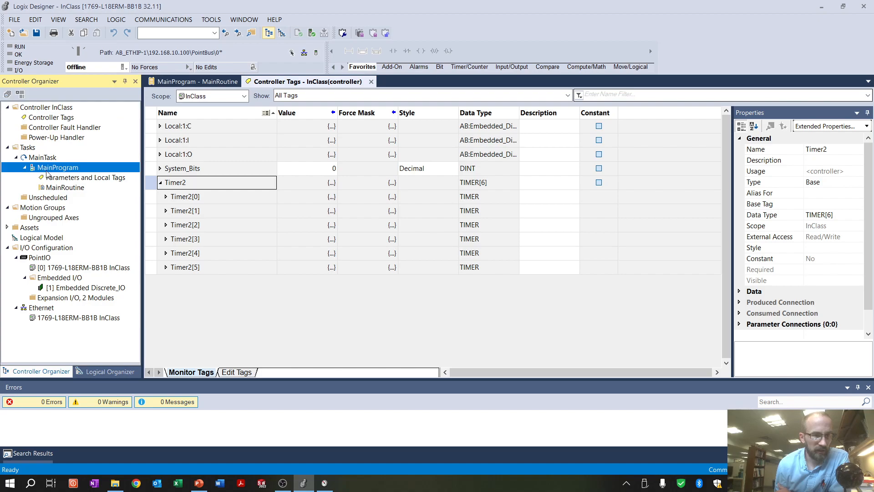
{"action": "double_click", "coordinate": [57, 189]}
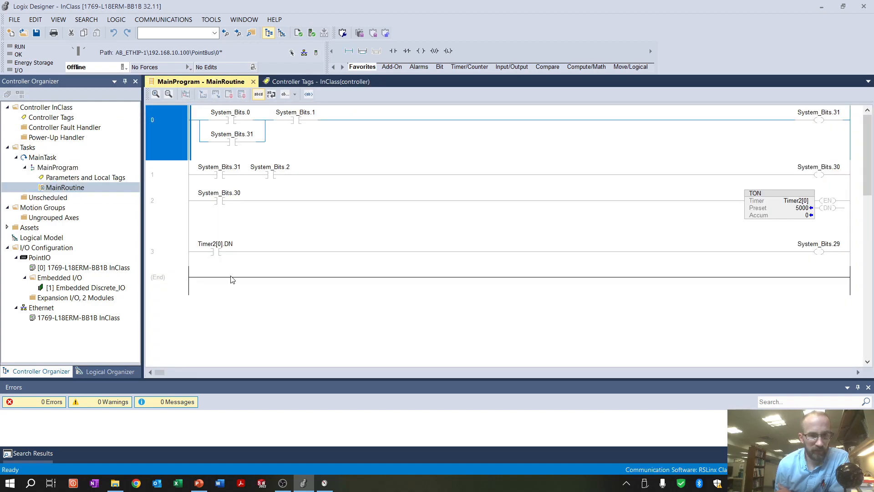
{"action": "left_click", "coordinate": [657, 230]}
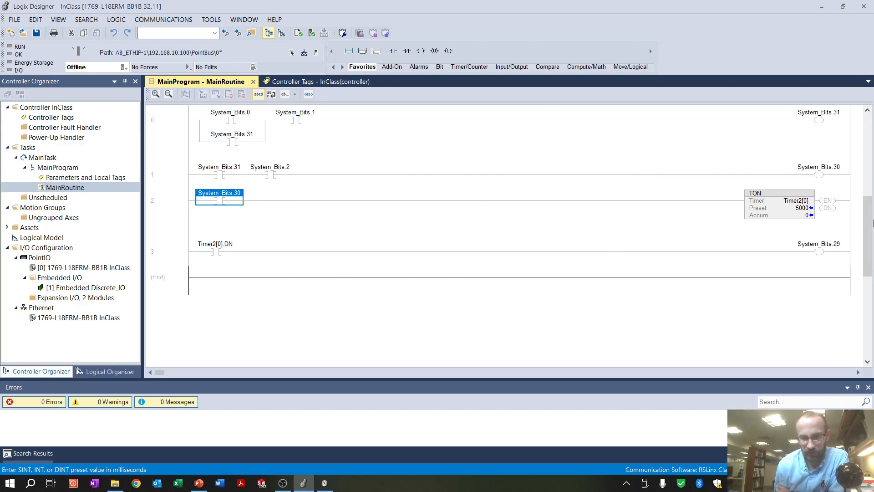
Change the tag of the output coil on rung 3 to Local:1:O.Data.1
{"action": "left_click", "coordinate": [814, 251]}
{"action": "double_click", "coordinate": [817, 246]}
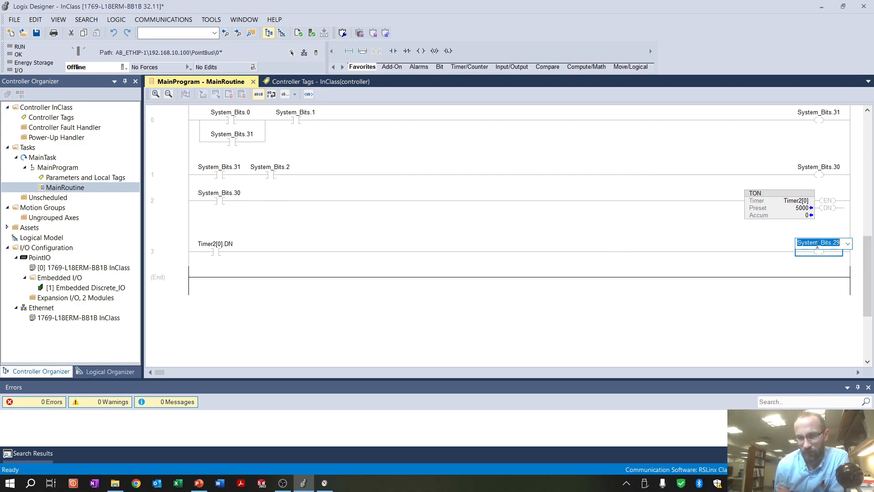
{"action": "left_click", "coordinate": [848, 243]}
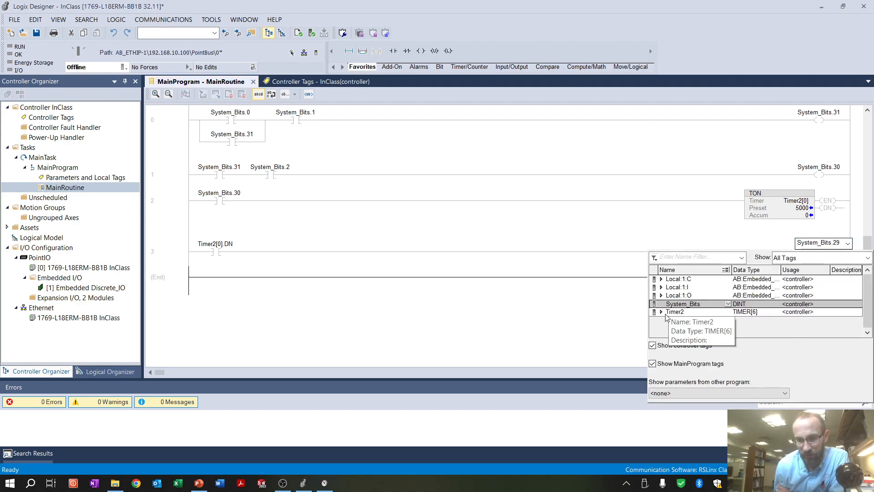
{"action": "left_click", "coordinate": [728, 296]}
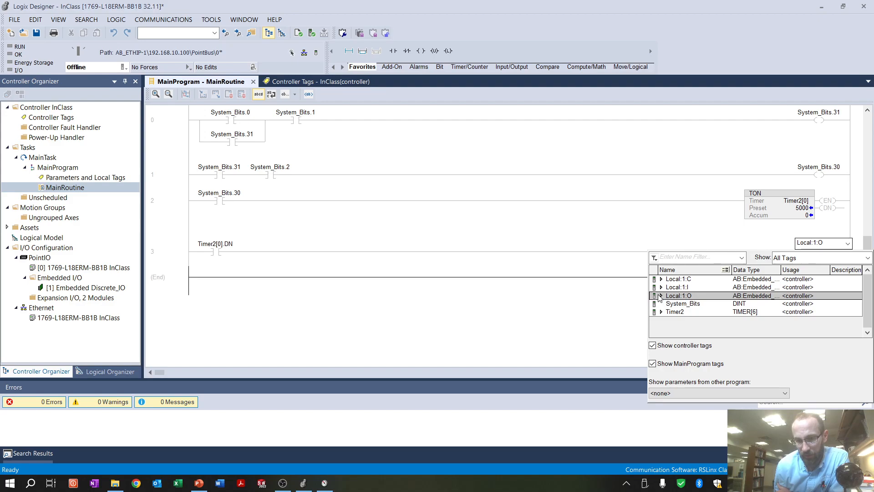
{"action": "left_click", "coordinate": [661, 296]}
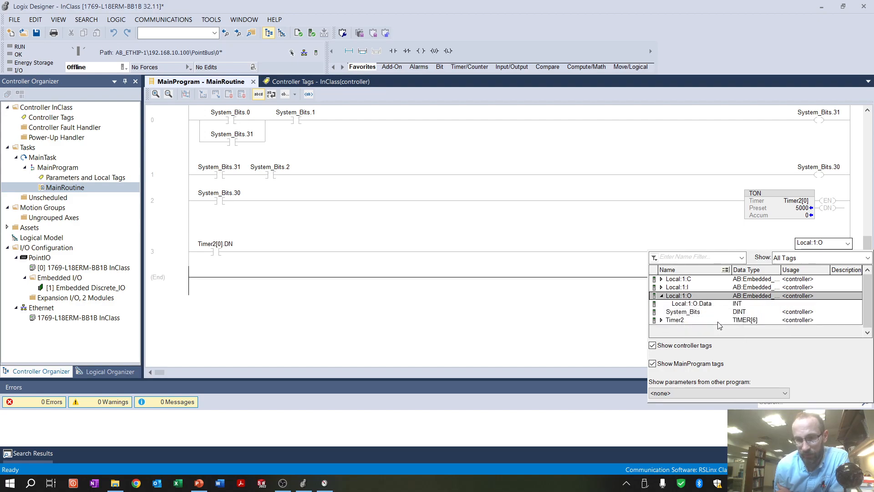
{"action": "left_click", "coordinate": [728, 312]}
{"action": "left_click", "coordinate": [728, 306]}
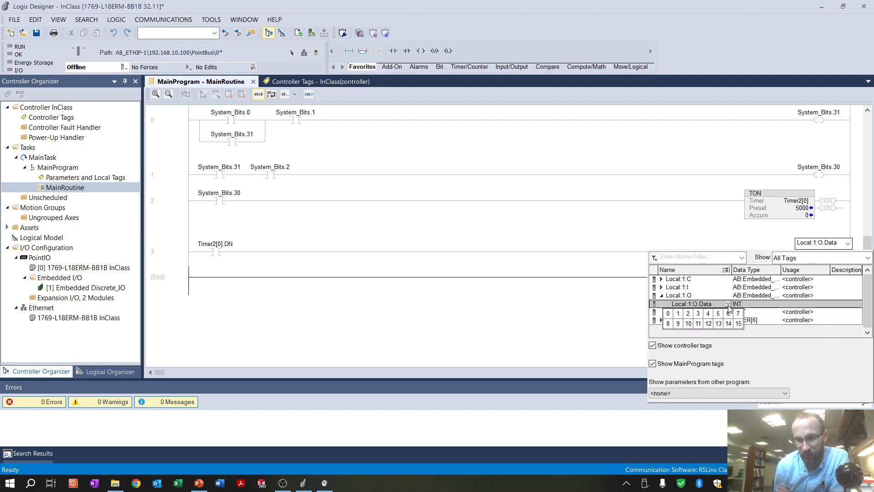
{"action": "left_click", "coordinate": [676, 314]}
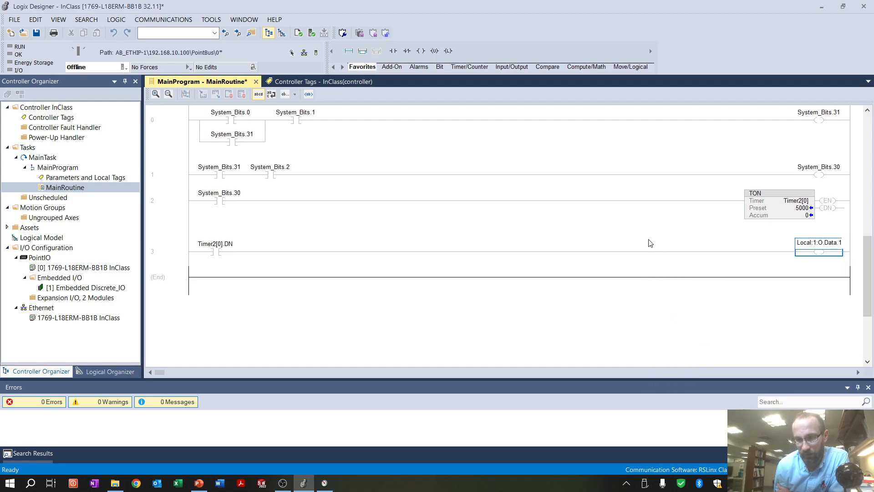
{"action": "key", "text": "Return"}
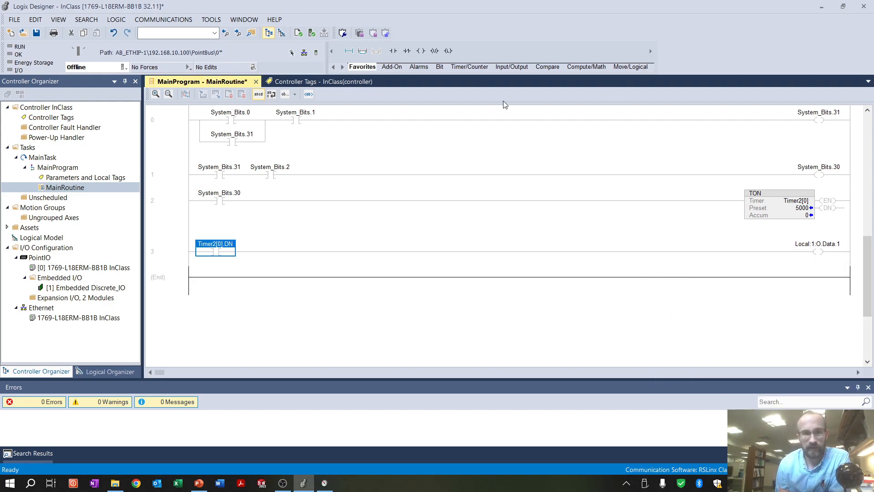
Save the InClass project and try to download it to the controller
{"action": "key", "text": "ctrl+s"}
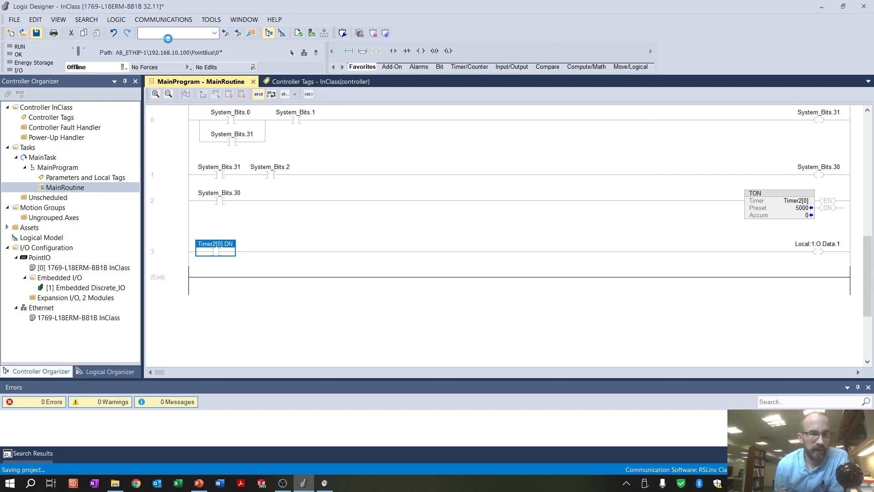
{"action": "left_click", "coordinate": [157, 20]}
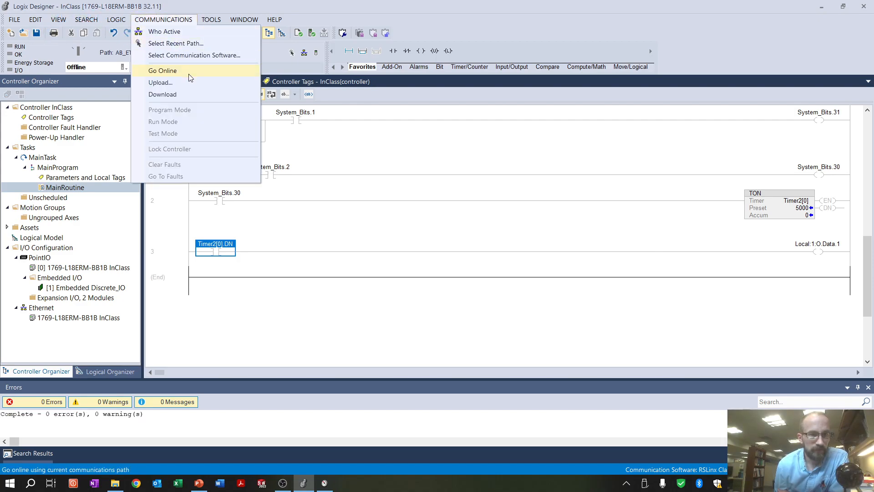
{"action": "left_click", "coordinate": [185, 92]}
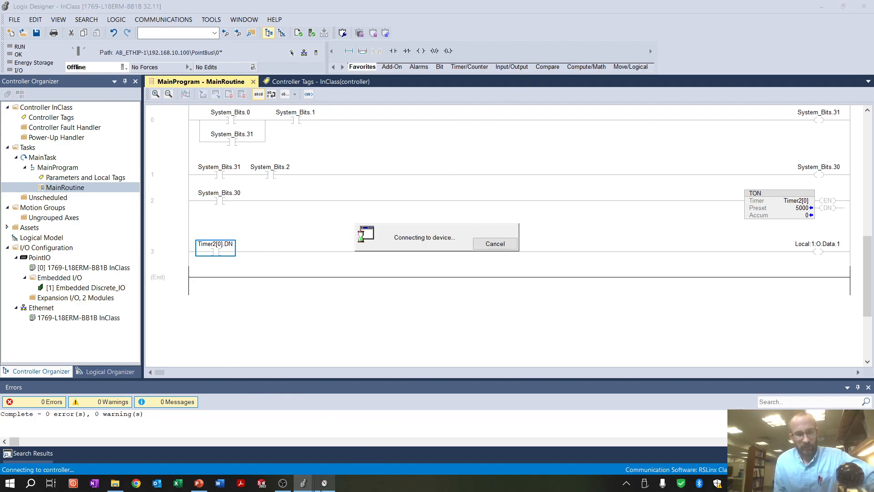
Return to View Designer, close the verification result and start emulating the Demo_HMI project
{"action": "mouse_move", "coordinate": [321, 485]}
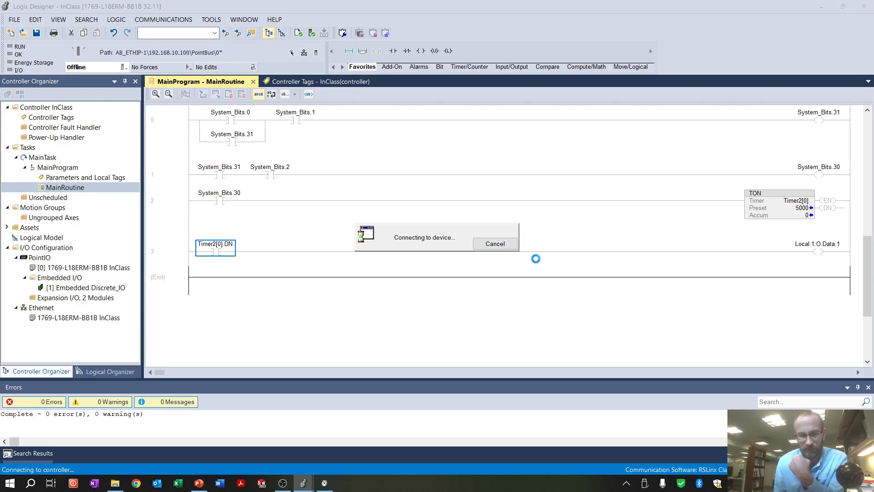
{"action": "left_click", "coordinate": [324, 482]}
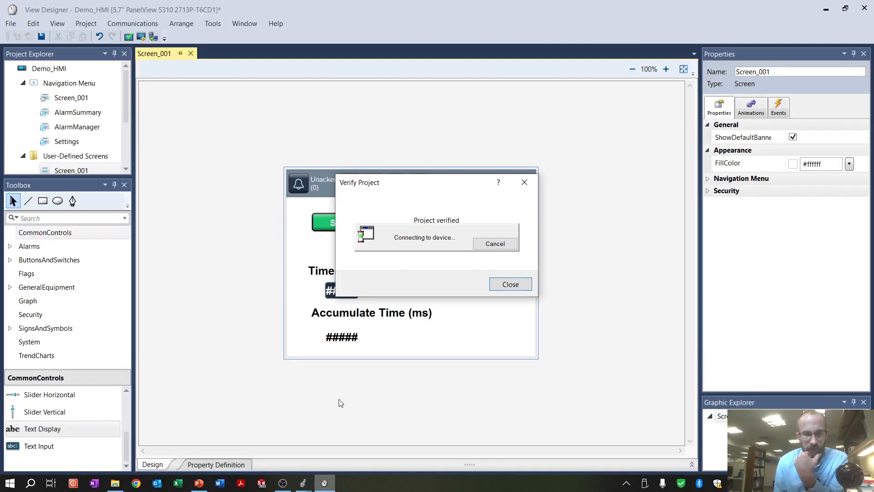
{"action": "left_click", "coordinate": [519, 289]}
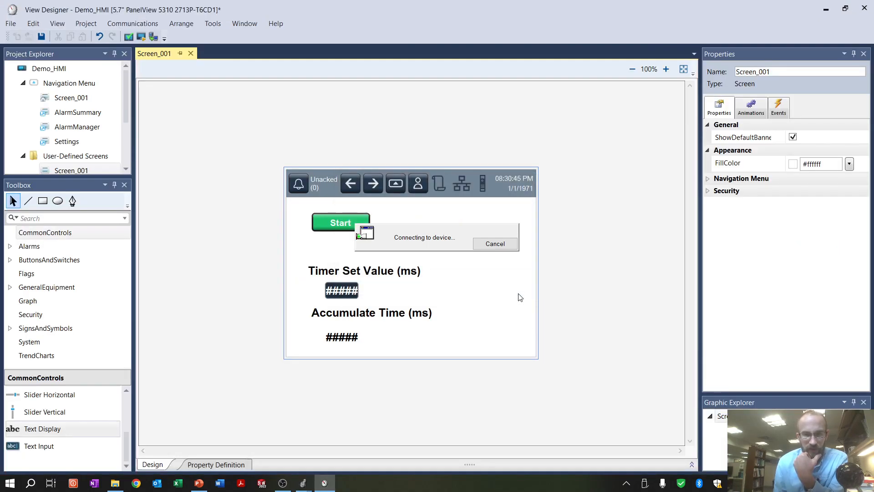
{"action": "left_click", "coordinate": [86, 26]}
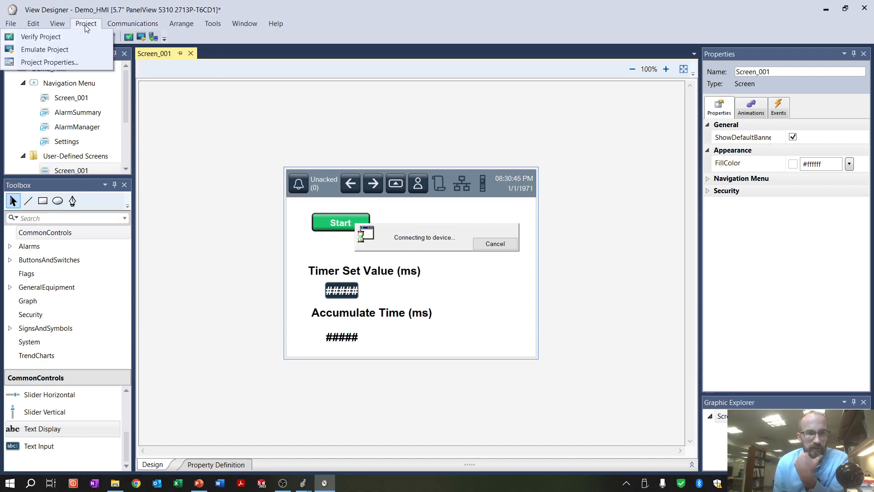
{"action": "left_click", "coordinate": [65, 53]}
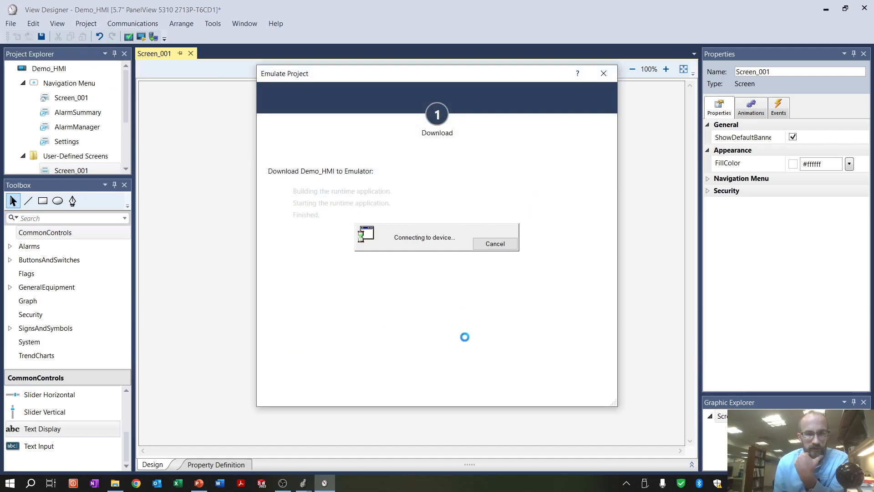
Switch to the InClass project in Logix Designer and dismiss the communication failure message
{"action": "mouse_move", "coordinate": [303, 482]}
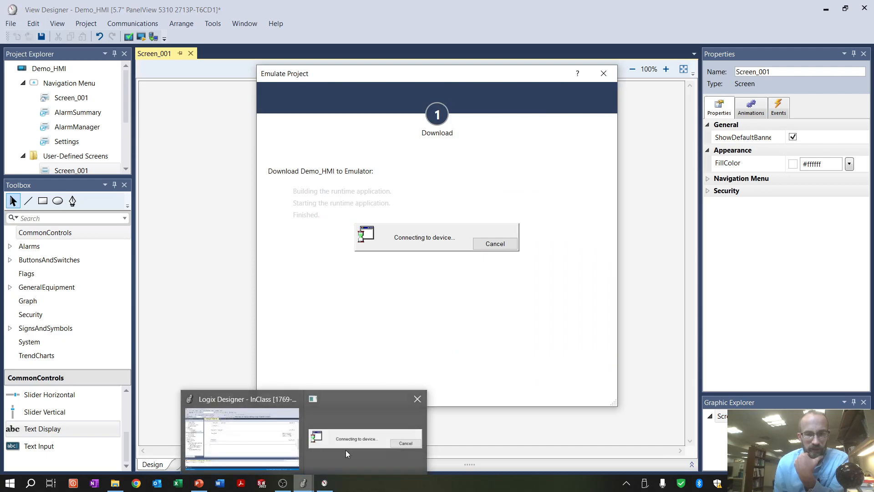
{"action": "mouse_move", "coordinate": [288, 447]}
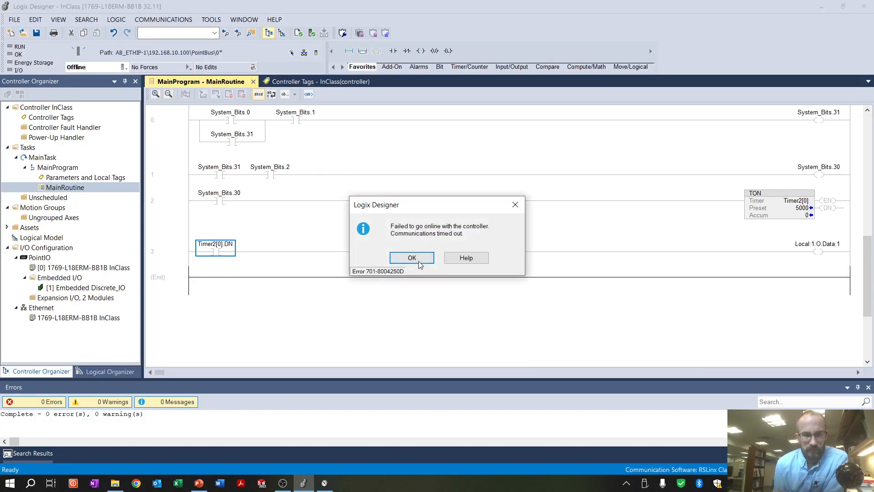
{"action": "left_click", "coordinate": [411, 258]}
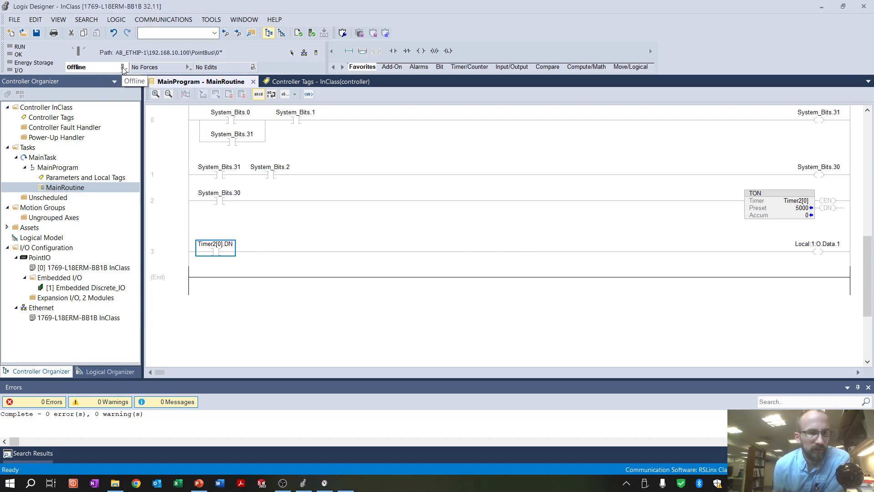
Browse AB_ETHIP-1 in Who Active and select the slot 00 controller in the PointIO chassis under 192.168.10.10
{"action": "left_click", "coordinate": [164, 19]}
{"action": "left_click", "coordinate": [181, 29]}
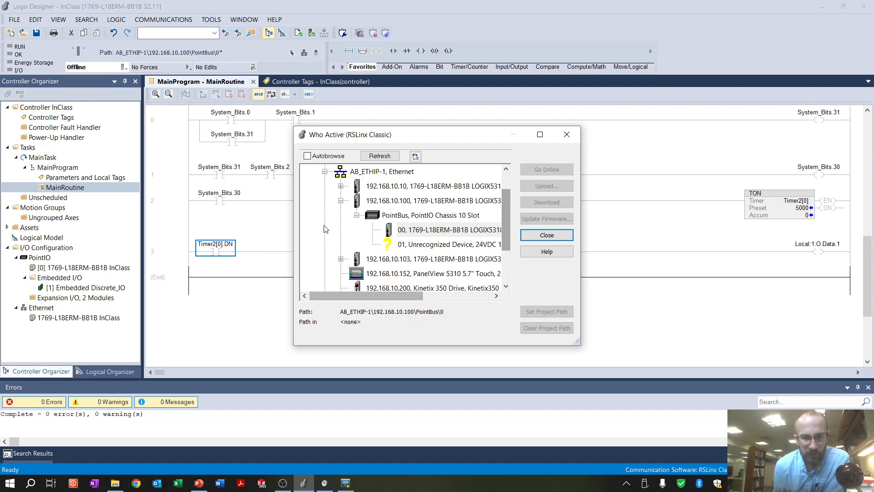
{"action": "left_click", "coordinate": [387, 185]}
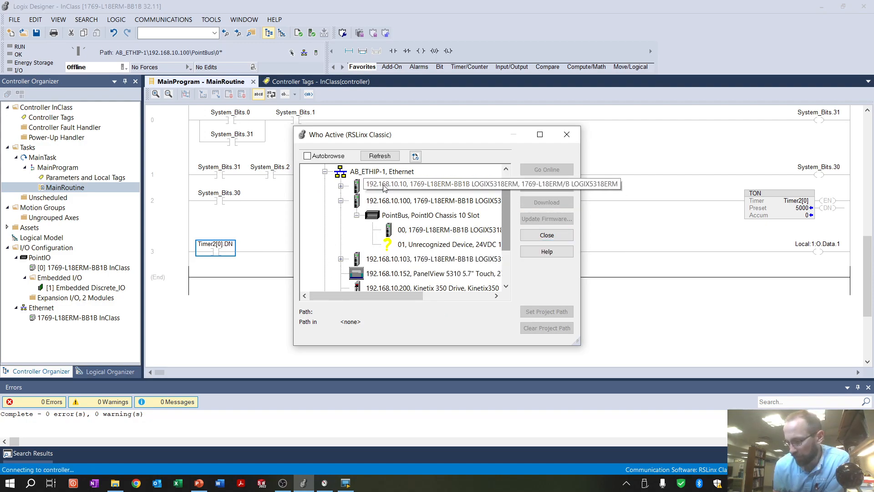
{"action": "left_click", "coordinate": [340, 186]}
{"action": "left_click", "coordinate": [406, 192]}
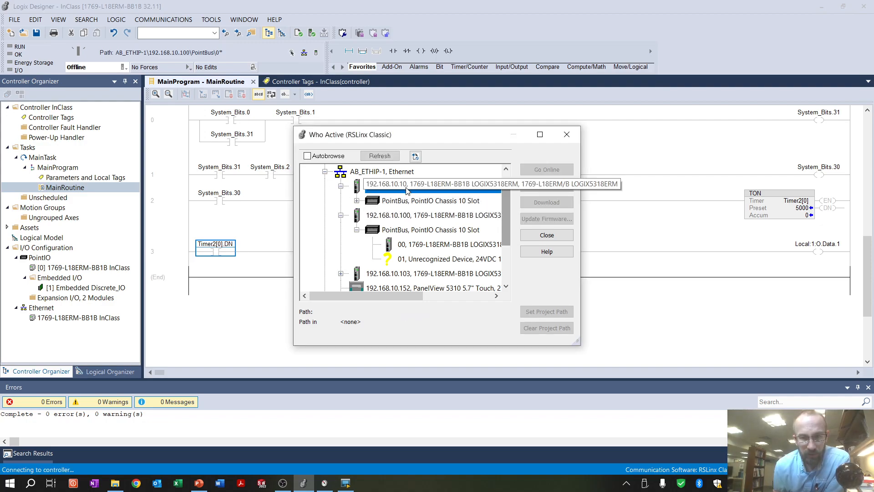
{"action": "left_click", "coordinate": [357, 201]}
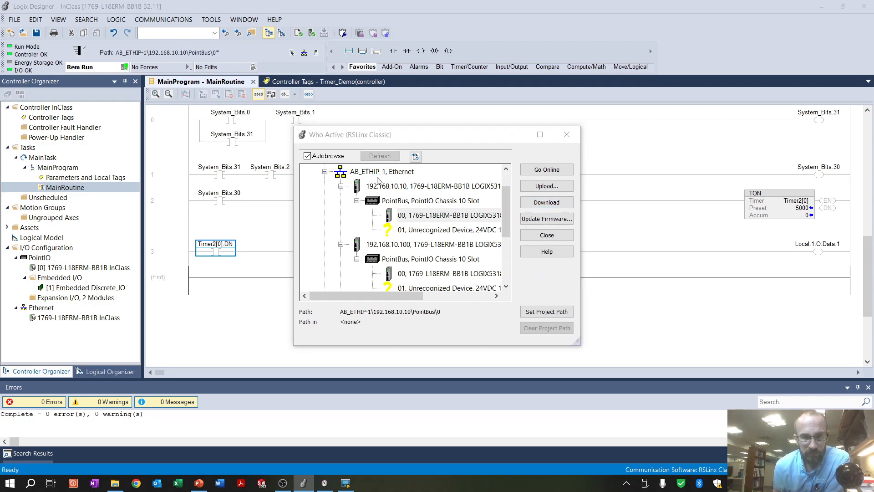
Download the InClass project to the selected controller and request the change back to Remote Run
{"action": "left_click", "coordinate": [384, 351]}
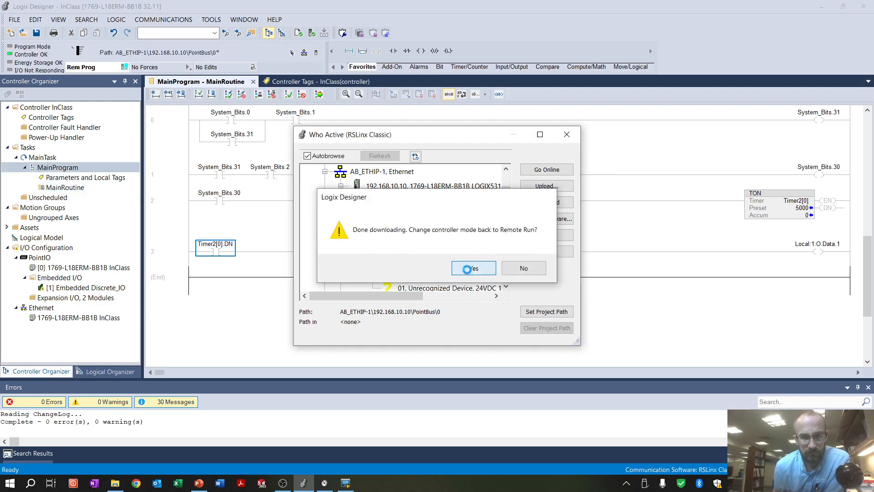
{"action": "left_click", "coordinate": [473, 268]}
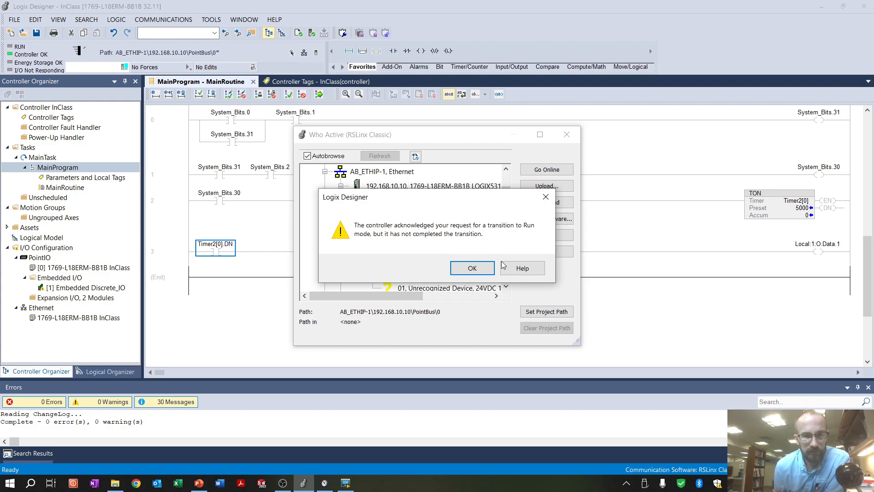
{"action": "left_click", "coordinate": [472, 268]}
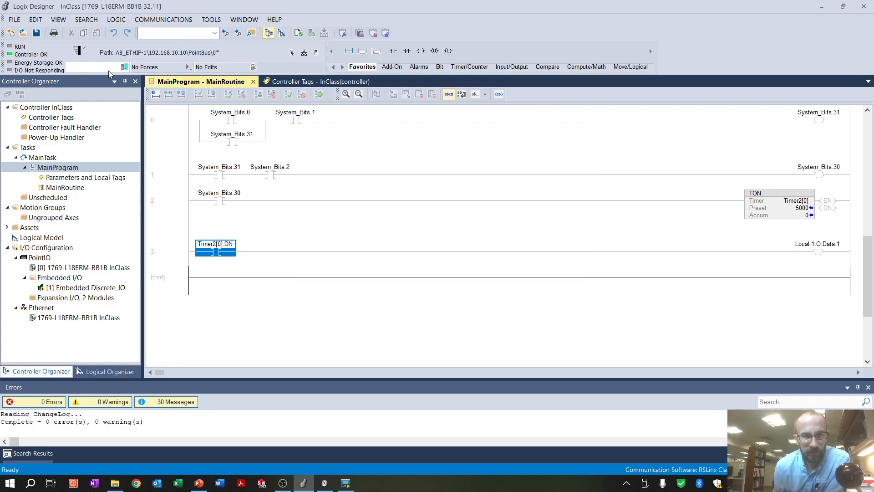
Go offline and back online with the controller twice to refresh its connection
{"action": "left_click", "coordinate": [124, 68]}
{"action": "left_click", "coordinate": [131, 81]}
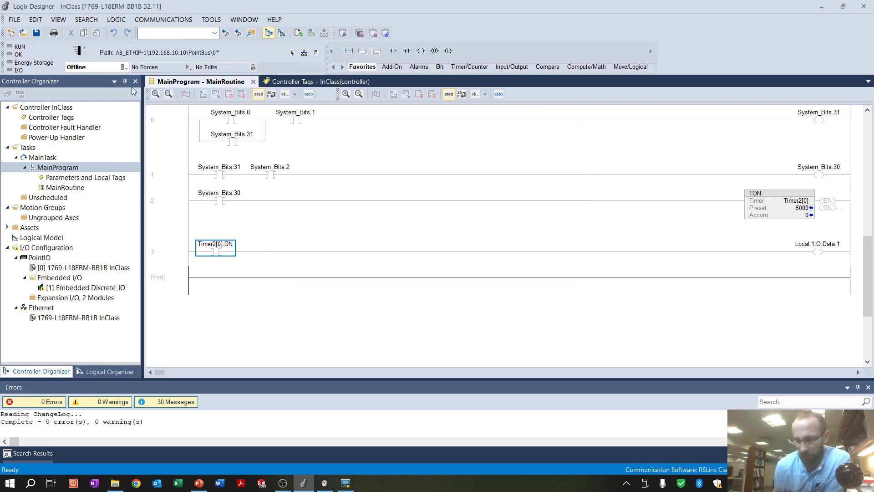
{"action": "left_click", "coordinate": [124, 67]}
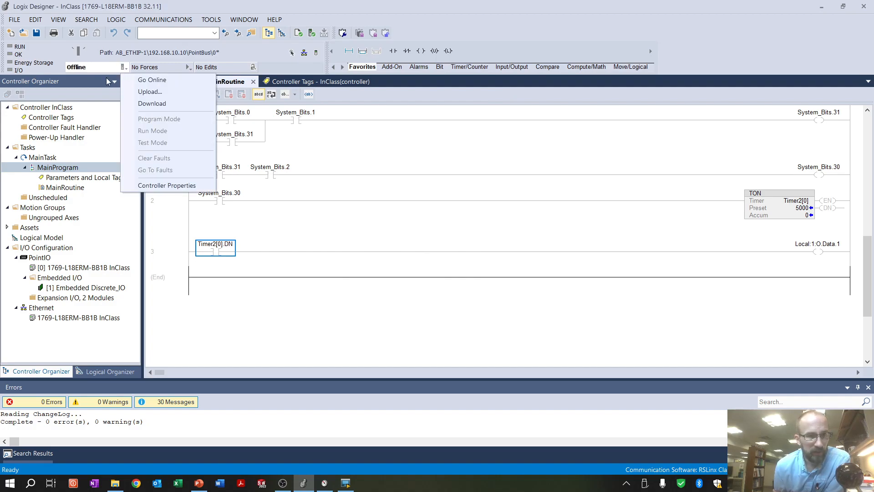
{"action": "left_click", "coordinate": [158, 87]}
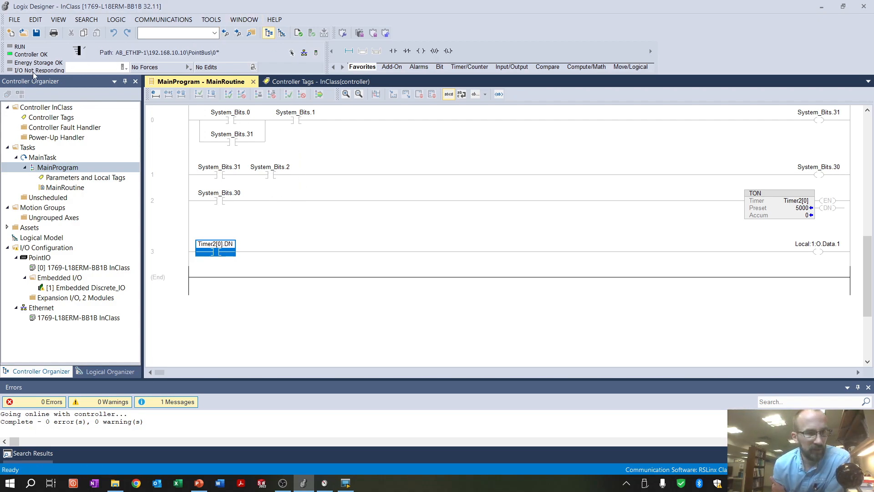
{"action": "left_click", "coordinate": [124, 67]}
{"action": "left_click", "coordinate": [141, 77]}
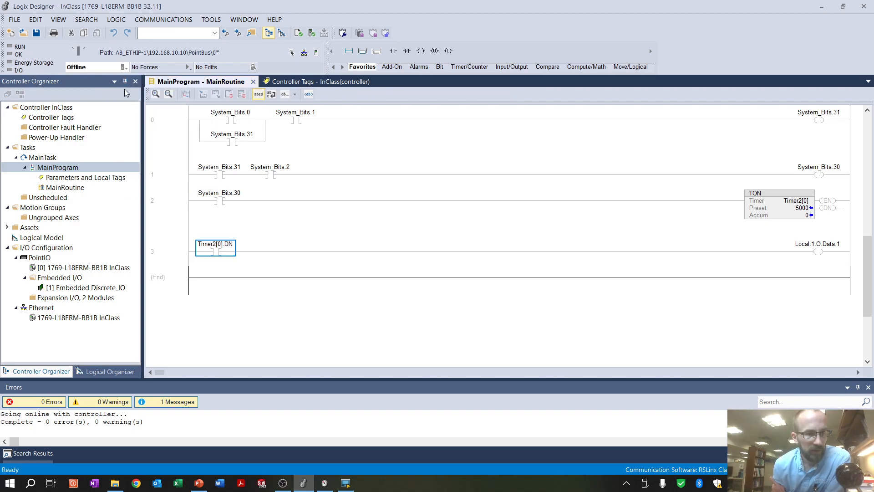
{"action": "left_click", "coordinate": [123, 68]}
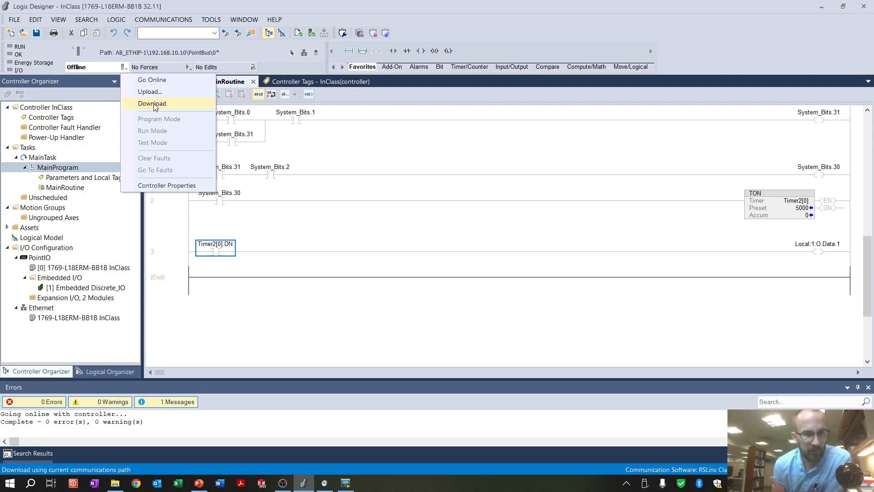
{"action": "left_click", "coordinate": [157, 81]}
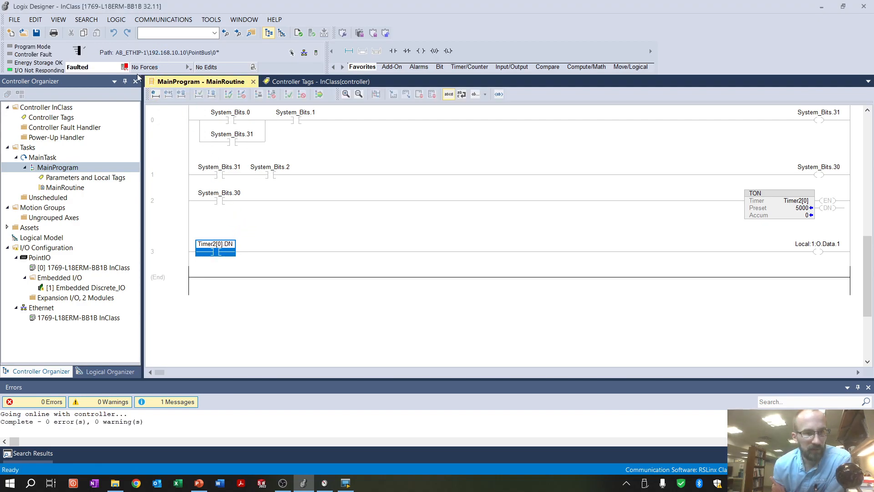
Clear the controller's faults and change its mode to Remote Run
{"action": "left_click", "coordinate": [159, 69]}
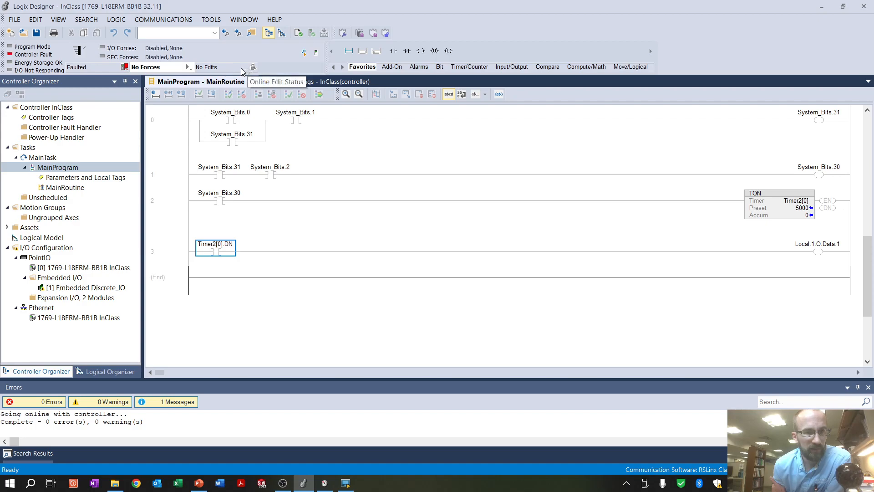
{"action": "left_click", "coordinate": [125, 68]}
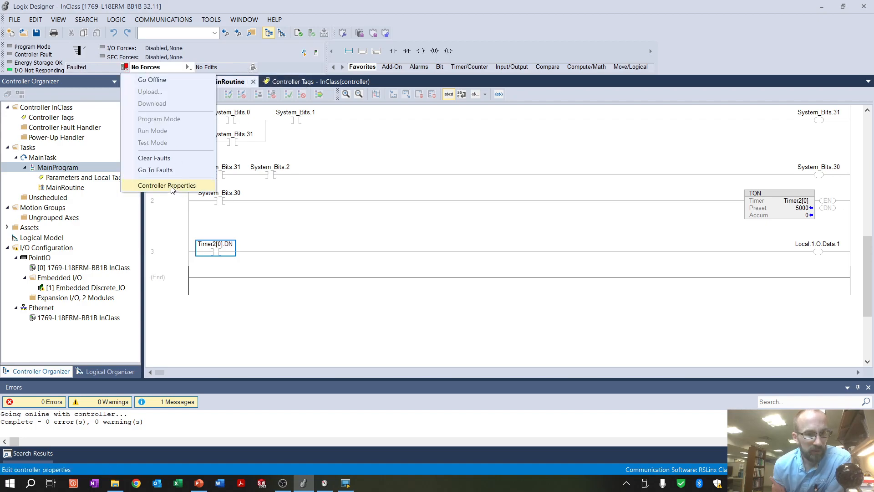
{"action": "left_click", "coordinate": [169, 158]}
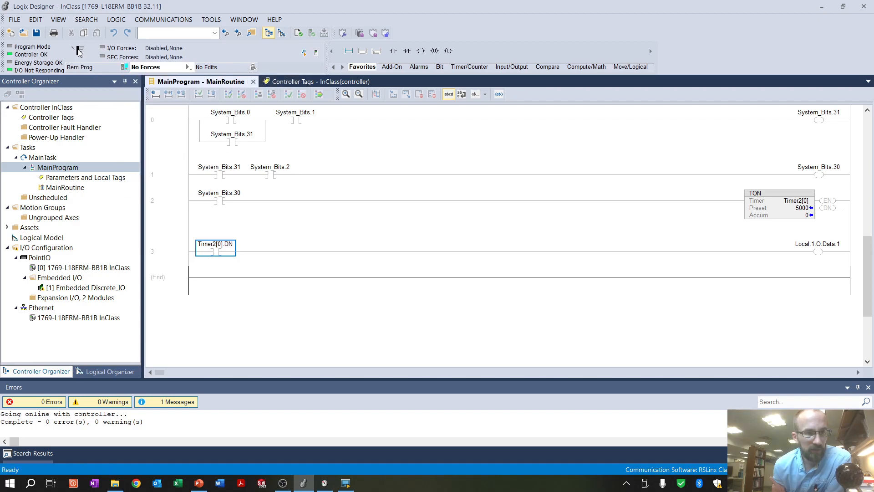
{"action": "left_click", "coordinate": [124, 68]}
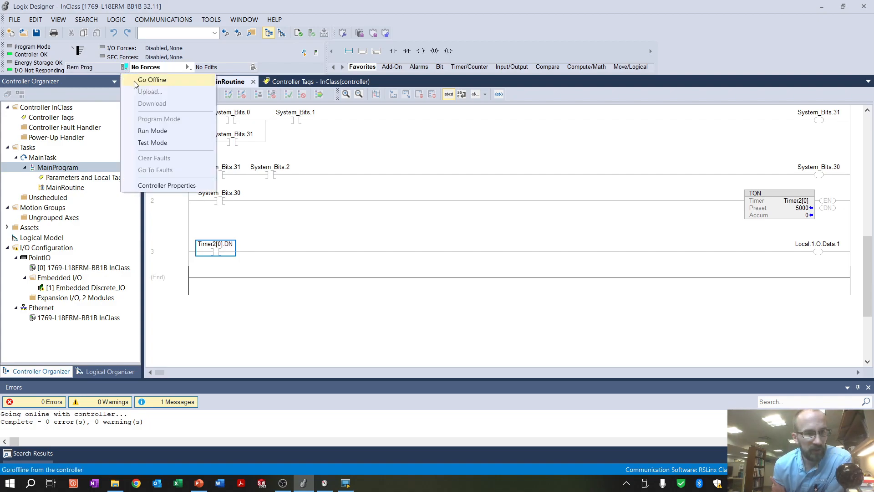
{"action": "left_click", "coordinate": [153, 131]}
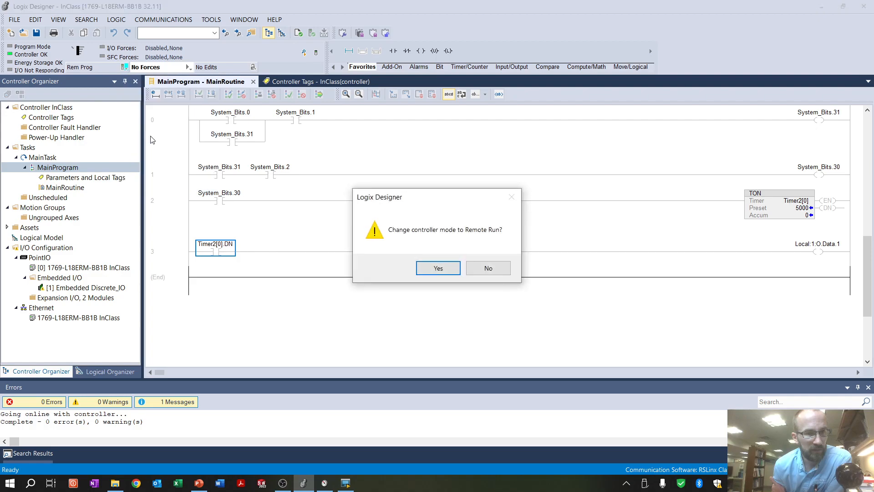
{"action": "left_click", "coordinate": [432, 271]}
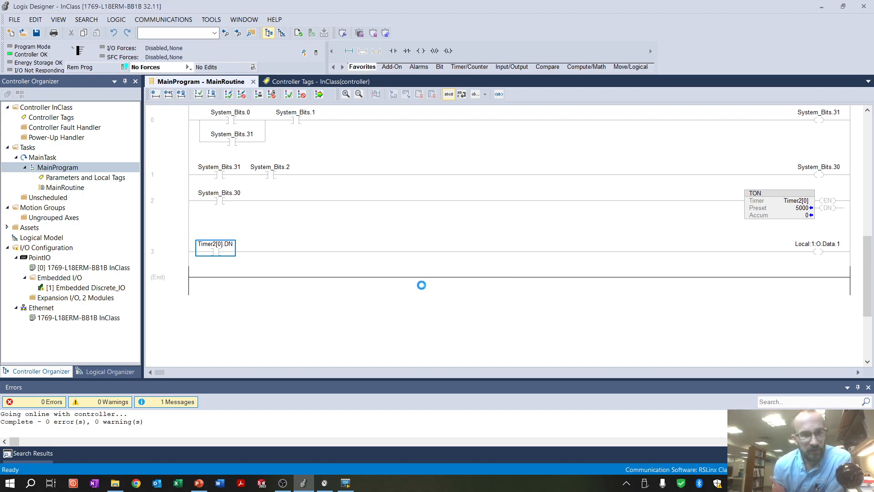
{"action": "left_click", "coordinate": [470, 267]}
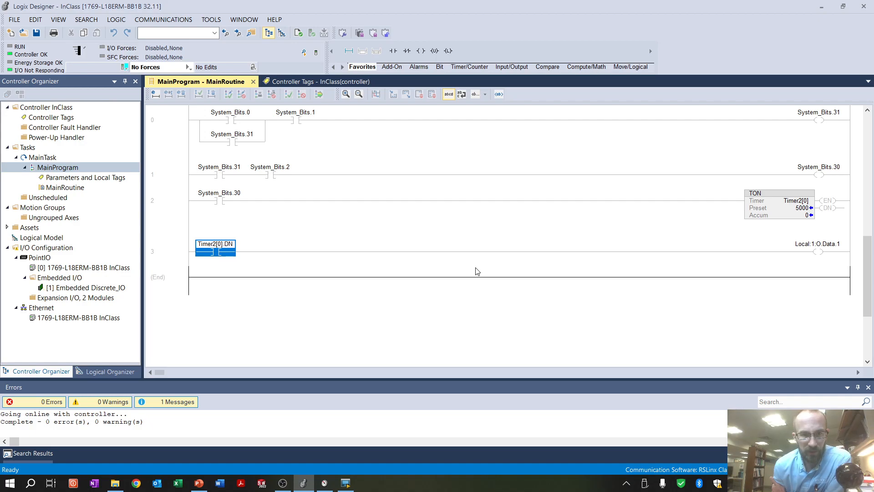
Switch to the View 5000 Emulator and set the Timer Set Value to 10000 ms
{"action": "left_click", "coordinate": [345, 483]}
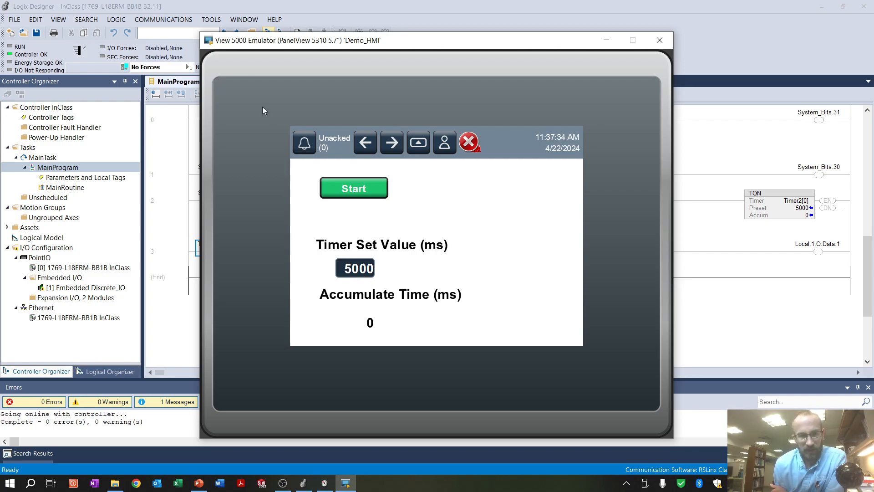
{"action": "left_click", "coordinate": [419, 8]}
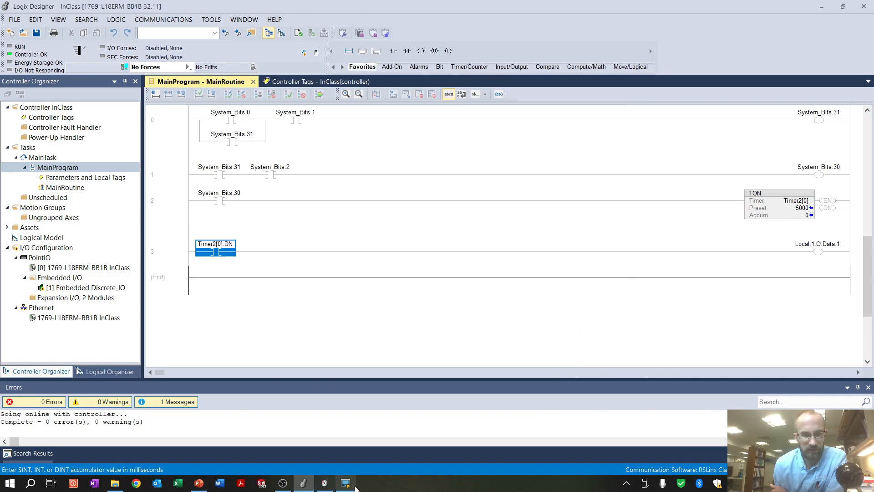
{"action": "left_click", "coordinate": [345, 482]}
{"action": "left_click", "coordinate": [363, 267]}
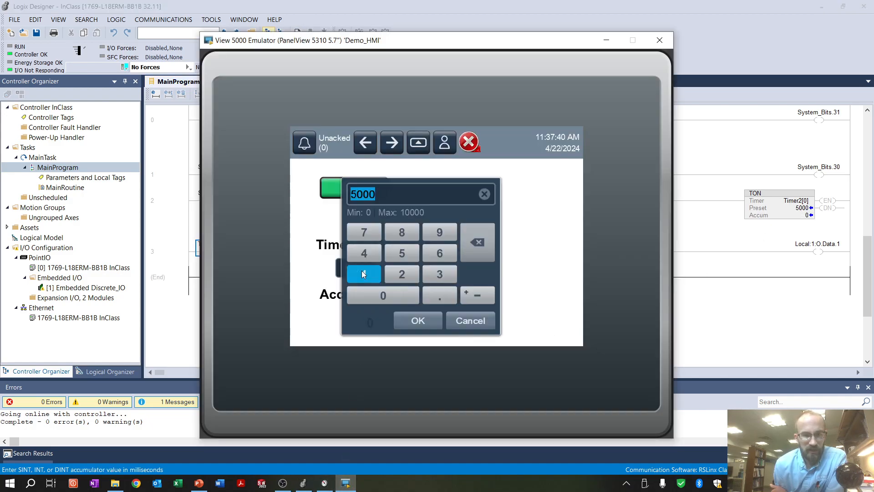
{"action": "left_click", "coordinate": [366, 272]}
{"action": "left_click", "coordinate": [402, 293]}
{"action": "left_click", "coordinate": [402, 296]}
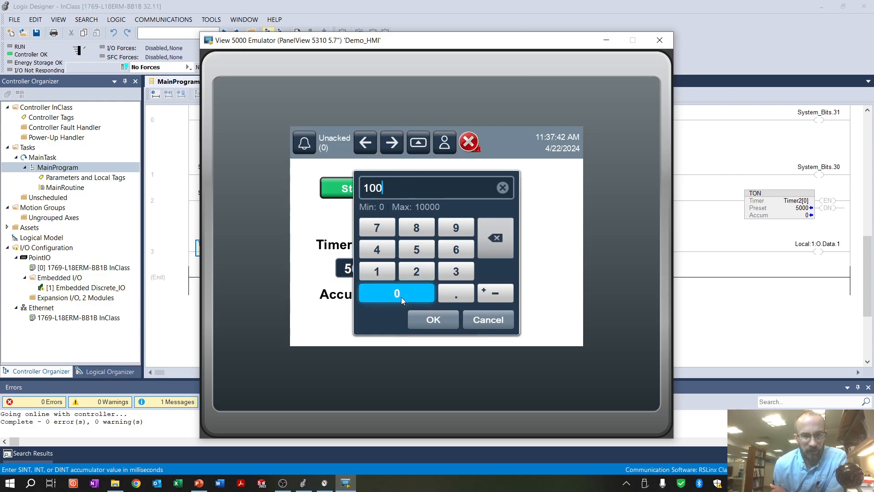
{"action": "left_click", "coordinate": [398, 297]}
{"action": "left_click", "coordinate": [399, 296]}
{"action": "left_click", "coordinate": [428, 320]}
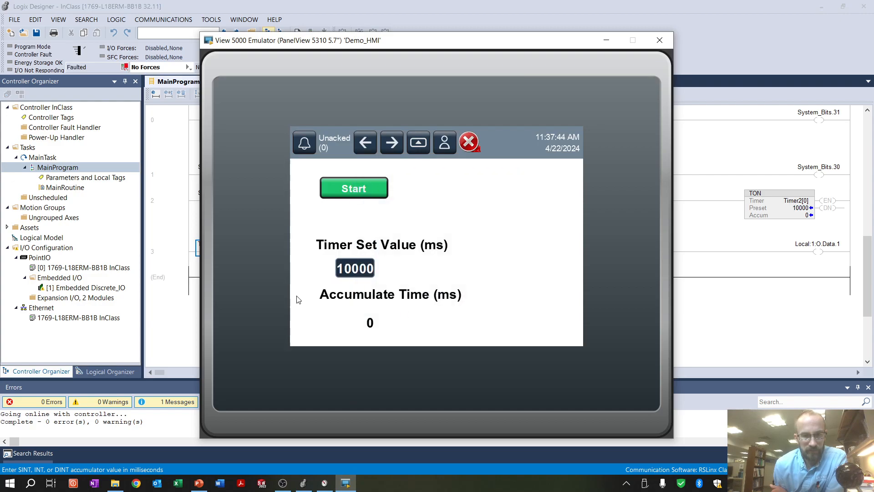
Move the emulator window clear of the ladder logic, test the Start button twice and close the emulator
{"action": "left_click_drag", "start_coordinate": [526, 35], "coordinate": [491, 43]}
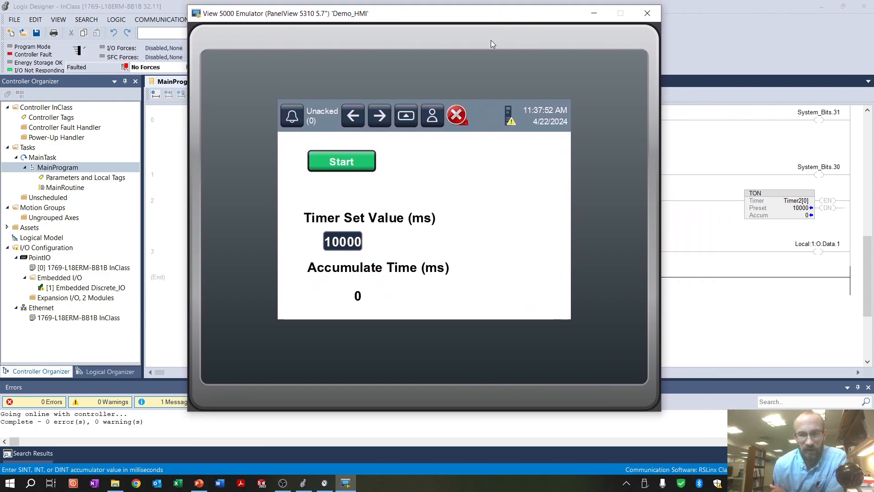
{"action": "left_click", "coordinate": [345, 162]}
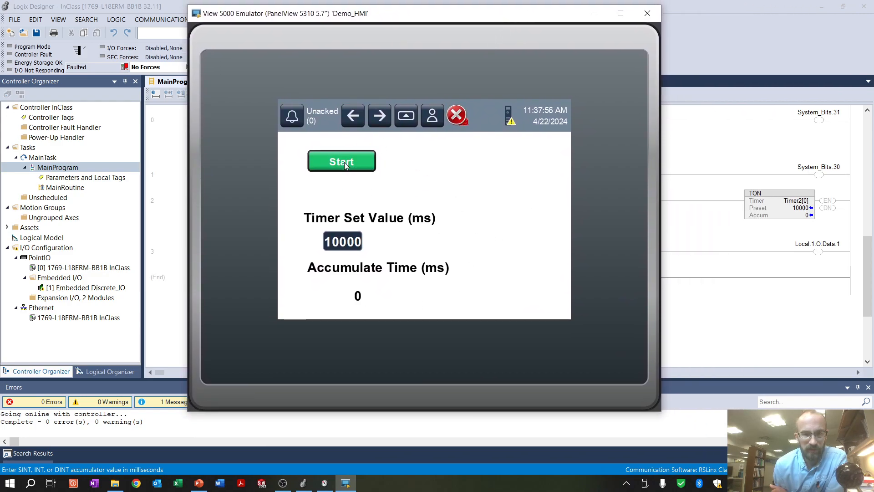
{"action": "left_click", "coordinate": [338, 162]}
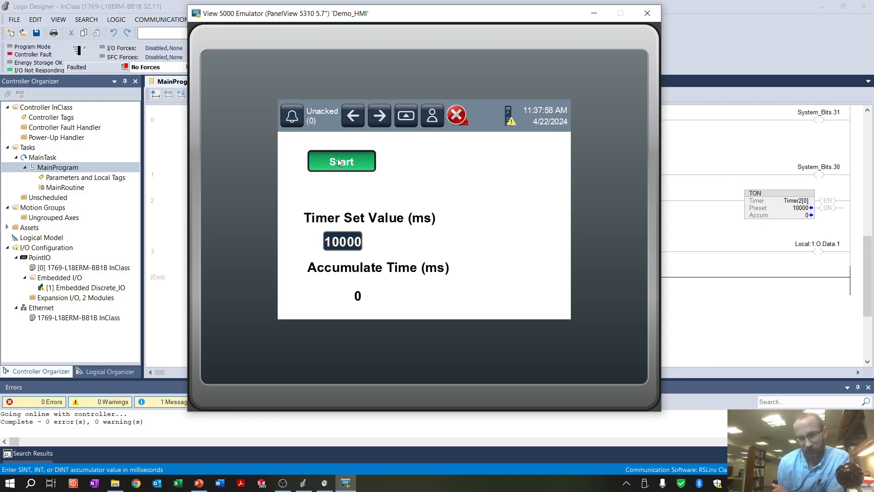
{"action": "left_click", "coordinate": [647, 14]}
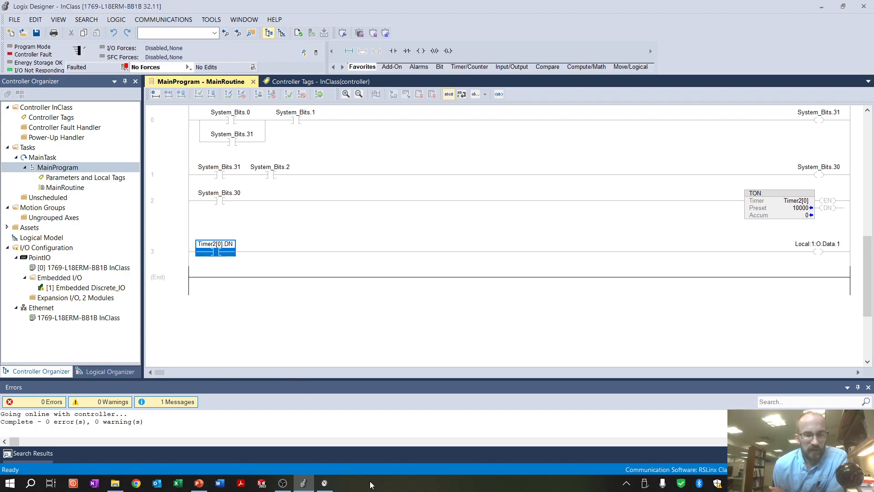
Switch to View Designer and reselect Timer2[0].PRE of Demo_PLC as the value tag of the Timer Set Value input
{"action": "left_click", "coordinate": [330, 486]}
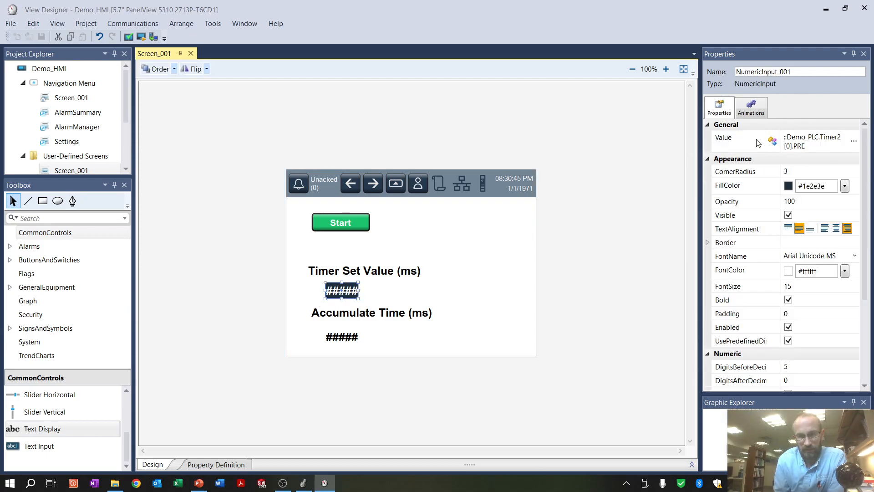
{"action": "left_click", "coordinate": [853, 141]}
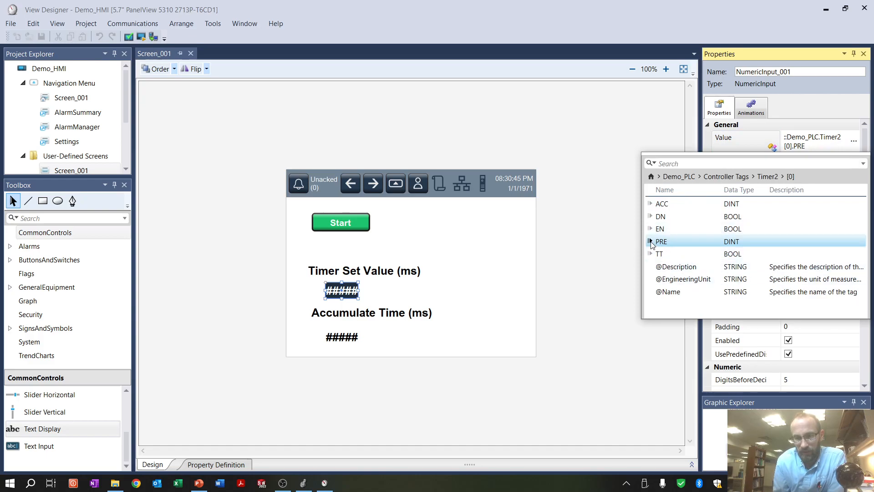
{"action": "left_click", "coordinate": [650, 242]}
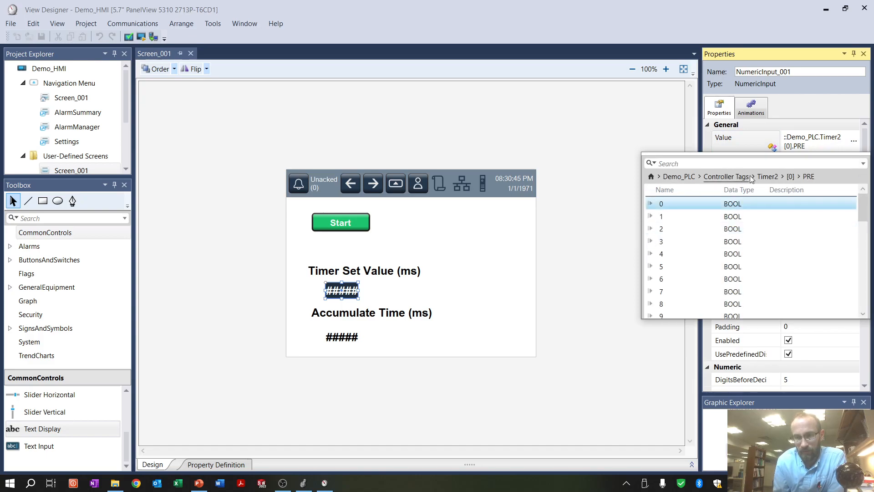
{"action": "left_click", "coordinate": [767, 176]}
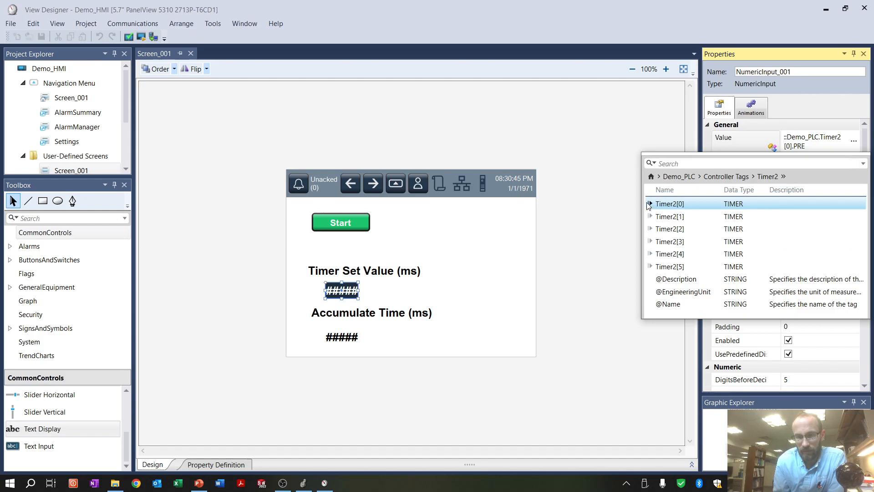
{"action": "left_click", "coordinate": [649, 204]}
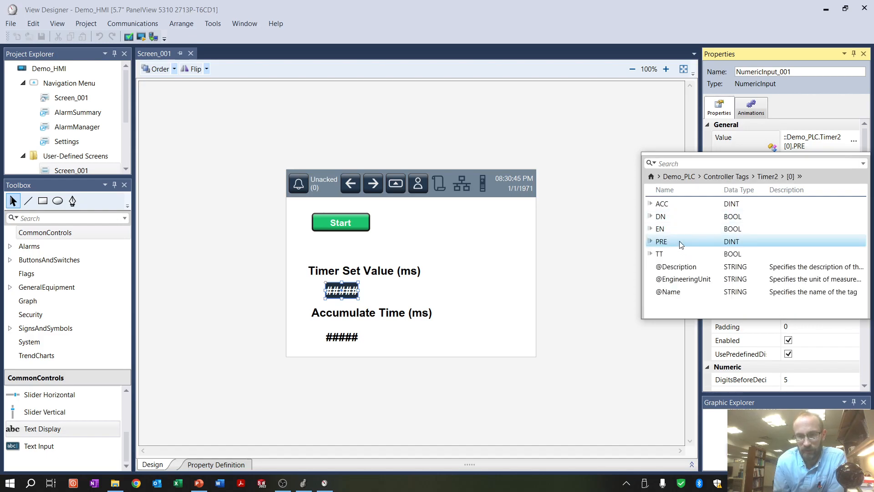
{"action": "double_click", "coordinate": [679, 244]}
{"action": "left_click", "coordinate": [634, 217]}
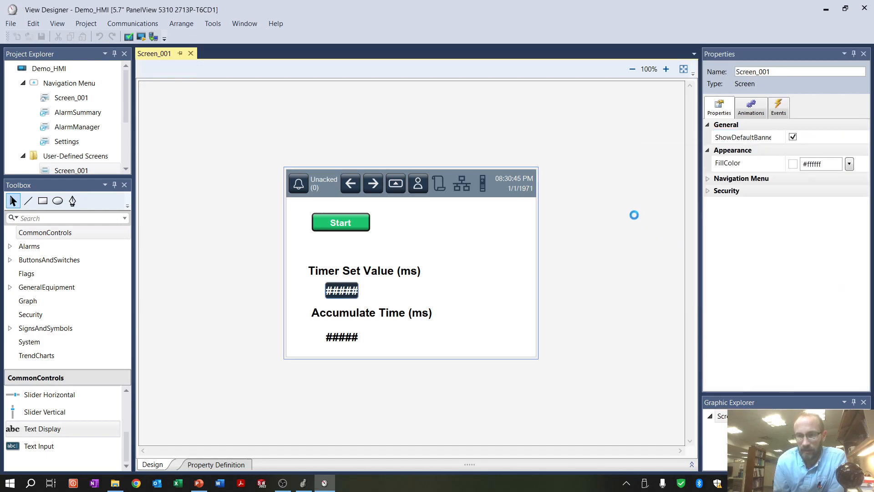
Check the tag bound to the numeric display under the Accumulate Time label
{"action": "left_click", "coordinate": [344, 342]}
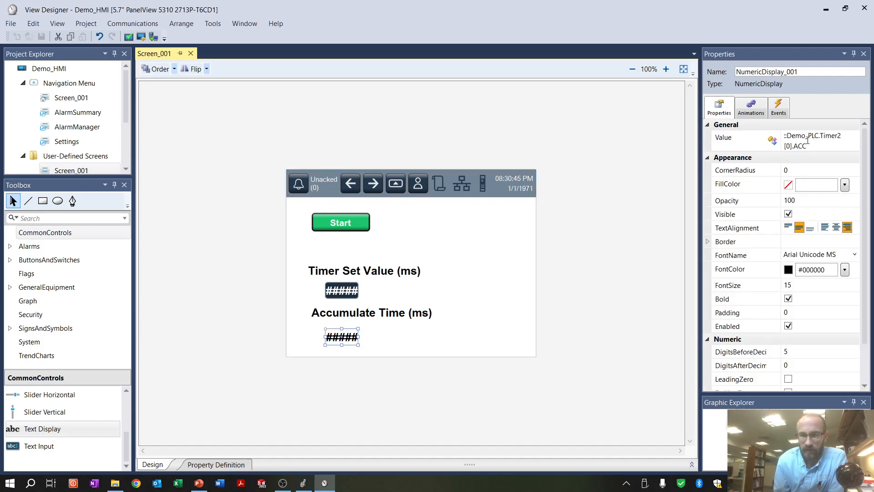
{"action": "left_click", "coordinate": [835, 137]}
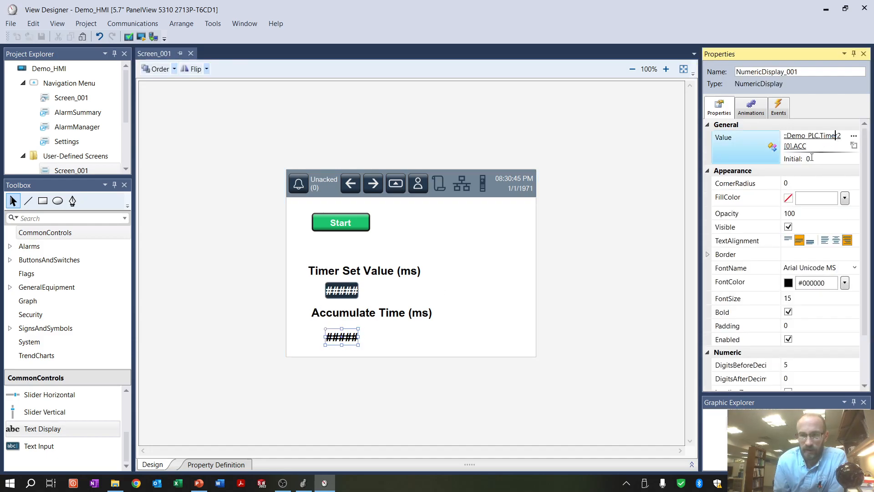
{"action": "left_click", "coordinate": [415, 258]}
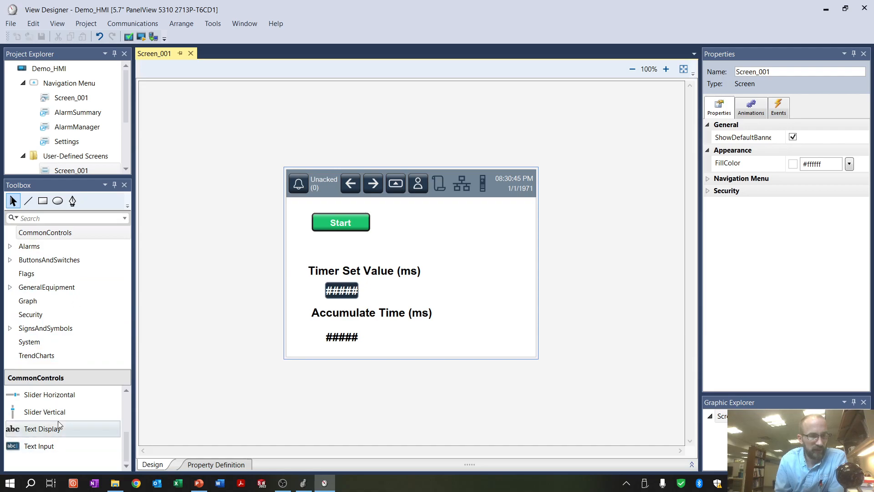
Add a Bar Graph to Screen_001, to the right of the Start button
{"action": "scroll", "coordinate": [64, 414], "scroll_direction": "up", "scroll_amount": 5}
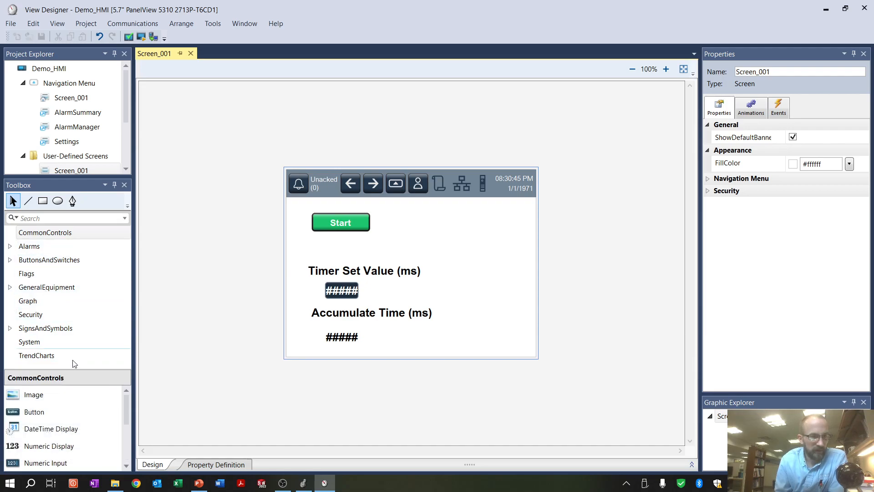
{"action": "left_click", "coordinate": [35, 302]}
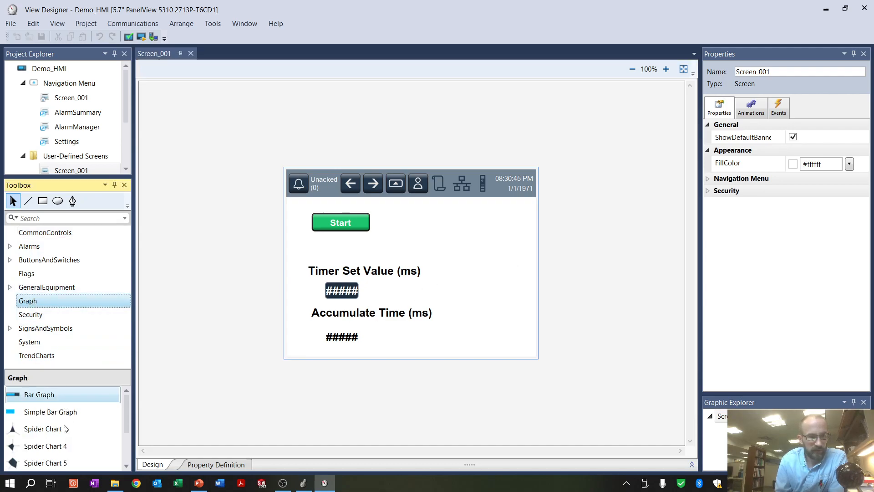
{"action": "left_click_drag", "start_coordinate": [38, 394], "coordinate": [448, 223]}
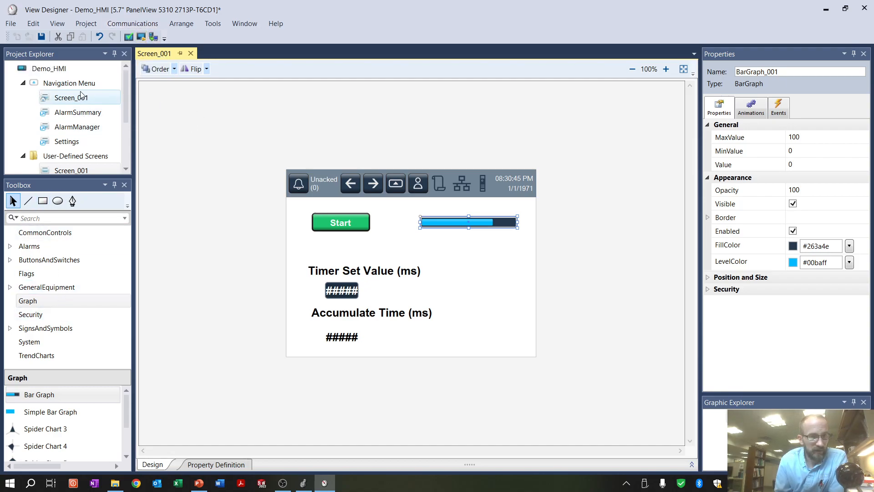
Create a second screen, Screen_002, under the user-defined screens and open it
{"action": "scroll", "coordinate": [78, 161], "scroll_direction": "down", "scroll_amount": 2}
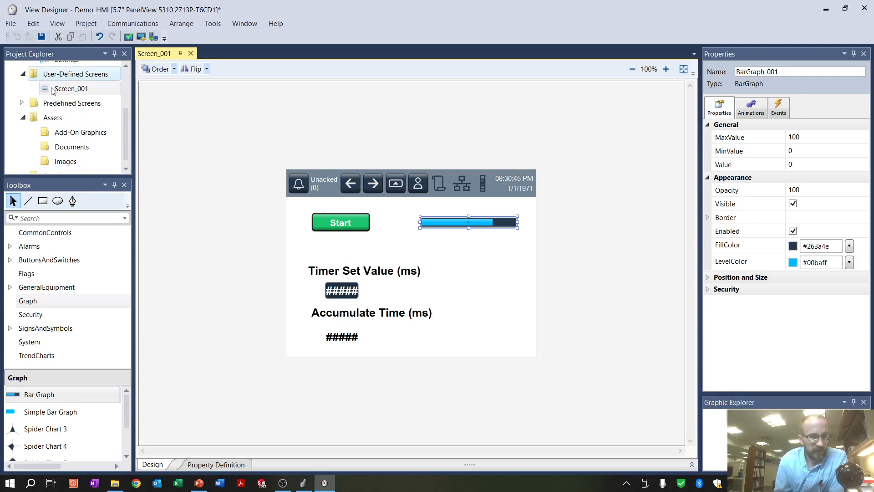
{"action": "scroll", "coordinate": [75, 132], "scroll_direction": "up", "scroll_amount": 1}
{"action": "right_click", "coordinate": [78, 117]}
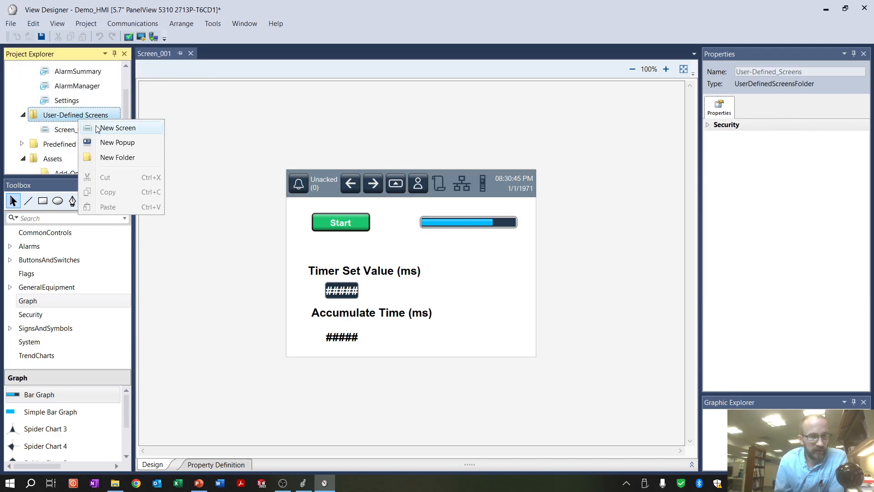
{"action": "left_click", "coordinate": [117, 128]}
{"action": "key", "text": "Return"}
{"action": "double_click", "coordinate": [73, 144]}
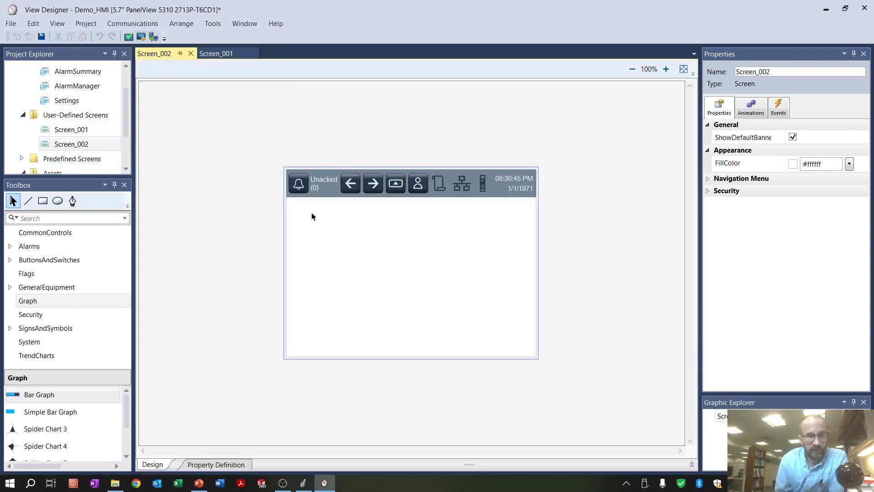
Return to Screen_001 and place a new button from the common controls below the bar graph
{"action": "left_click", "coordinate": [81, 131]}
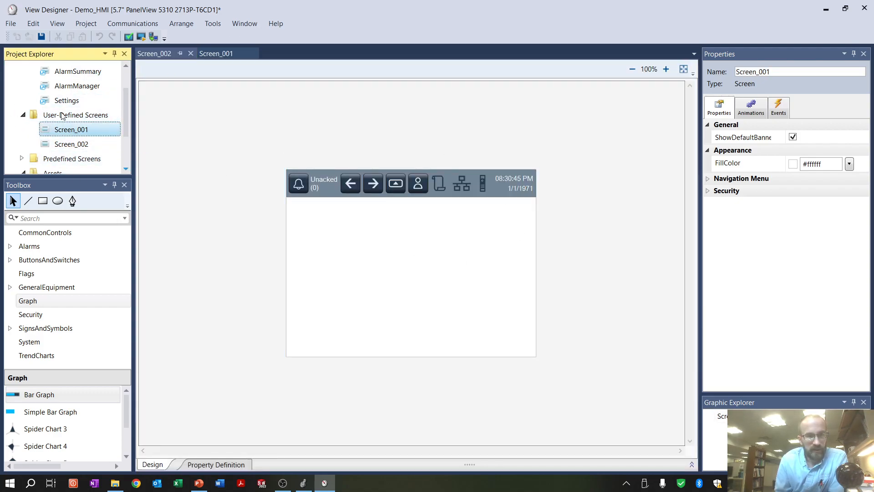
{"action": "double_click", "coordinate": [64, 131]}
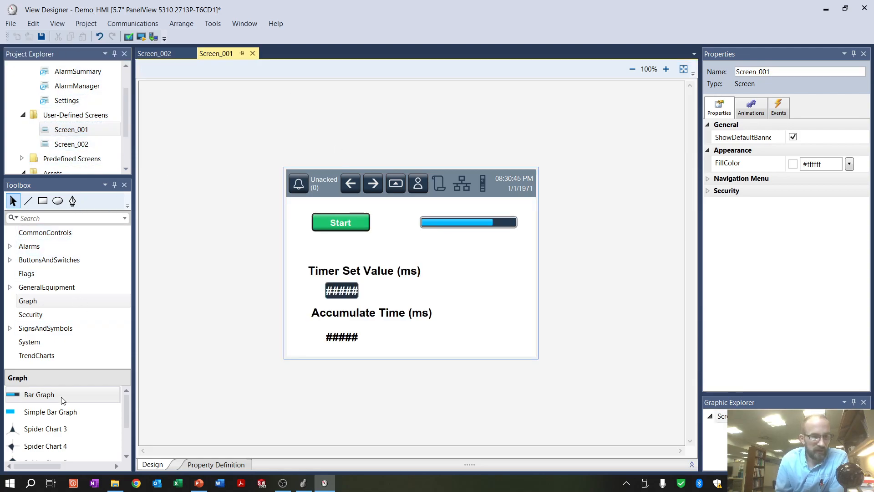
{"action": "left_click", "coordinate": [43, 259]}
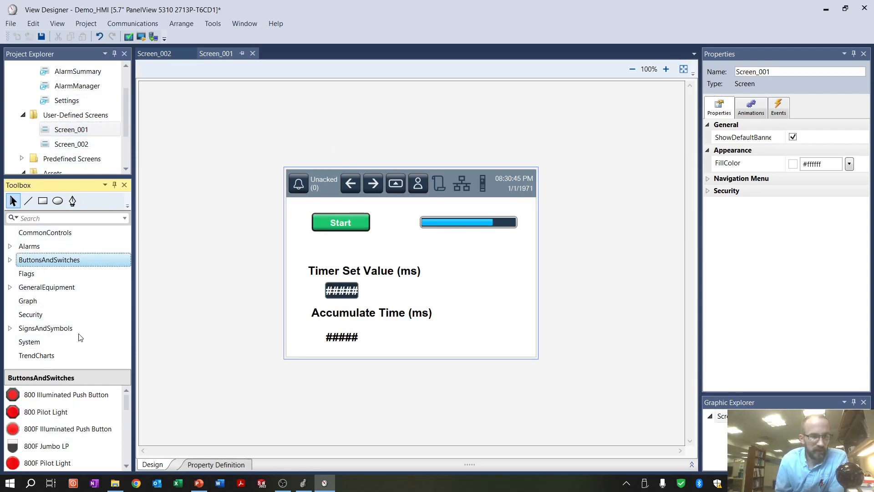
{"action": "left_click", "coordinate": [43, 232]}
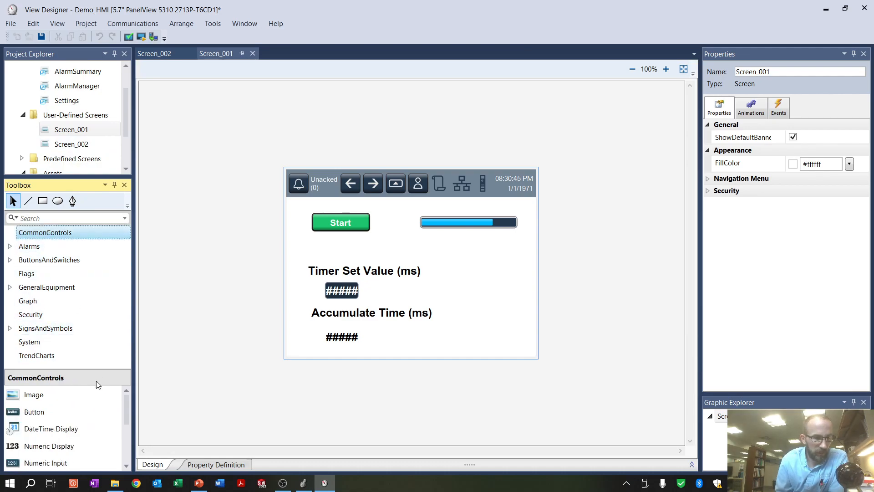
{"action": "left_click_drag", "start_coordinate": [59, 418], "coordinate": [473, 252]}
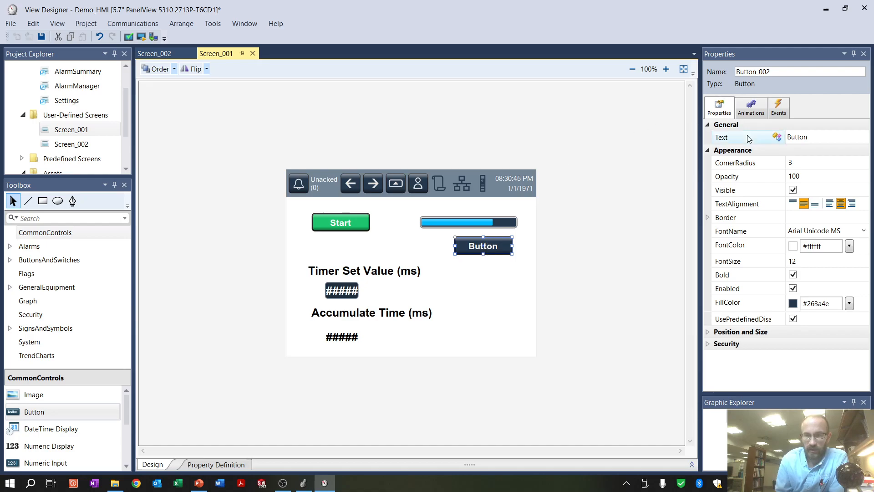
Set the new button's text to "Screen 2"
{"action": "left_click", "coordinate": [778, 141]}
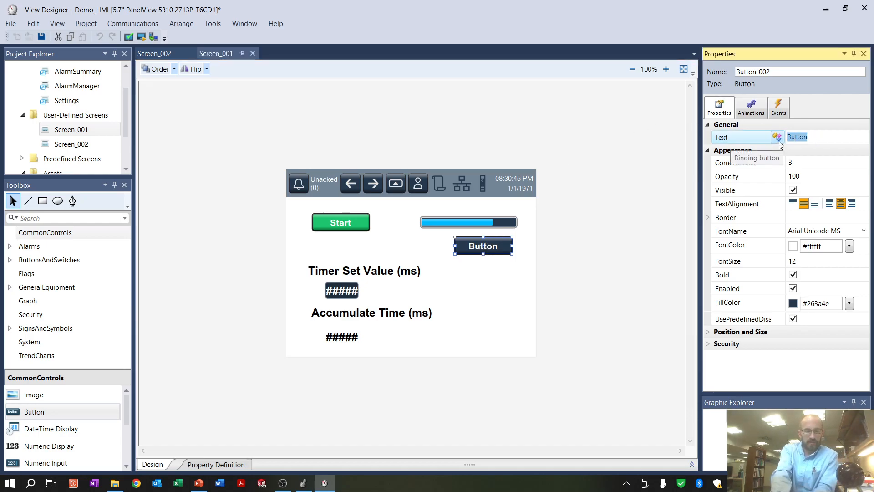
{"action": "type", "text": "Screen 2"}
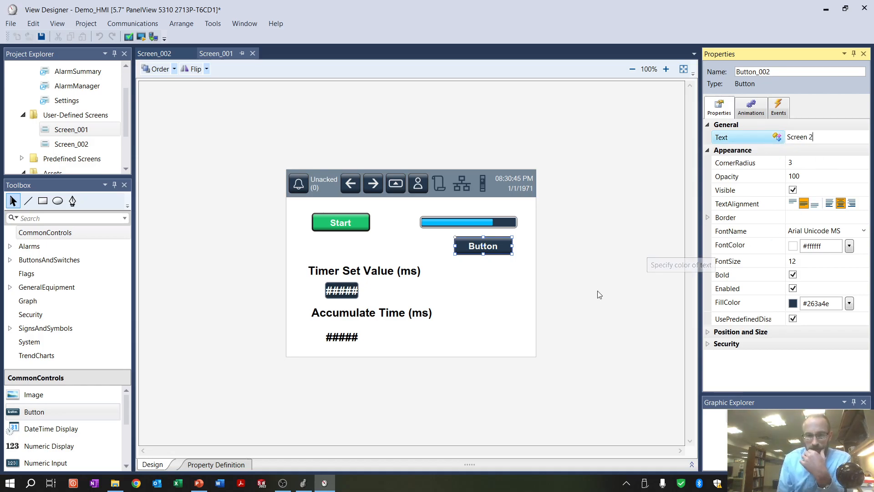
{"action": "left_click", "coordinate": [508, 321]}
Give the Screen 2 button the behavior "Navigate to screen on release" with Screen_002 as its target
{"action": "left_click", "coordinate": [497, 248]}
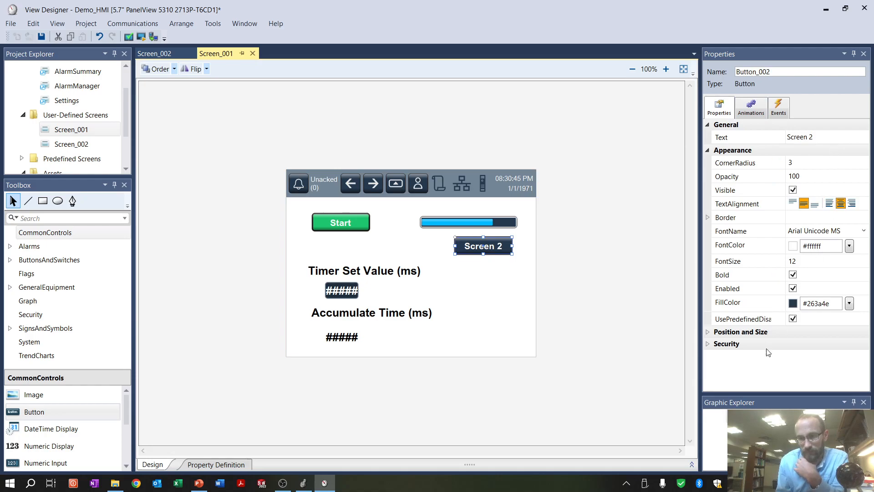
{"action": "left_click", "coordinate": [778, 109]}
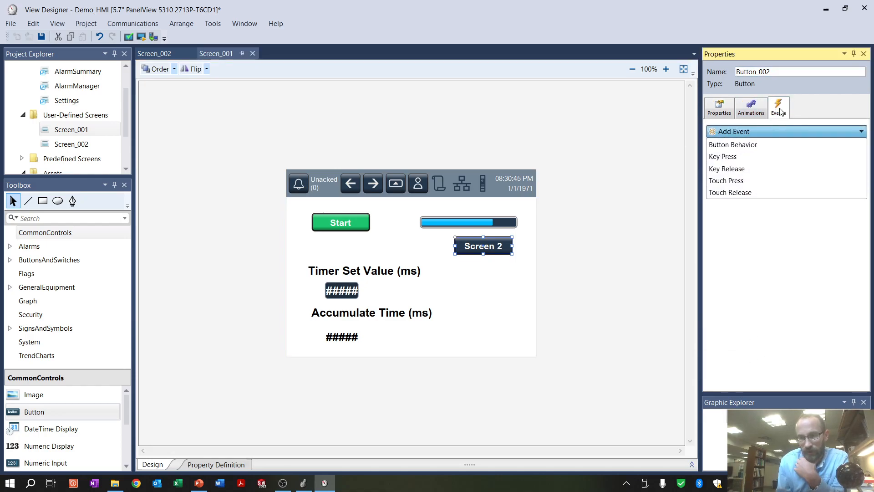
{"action": "left_click", "coordinate": [755, 145]}
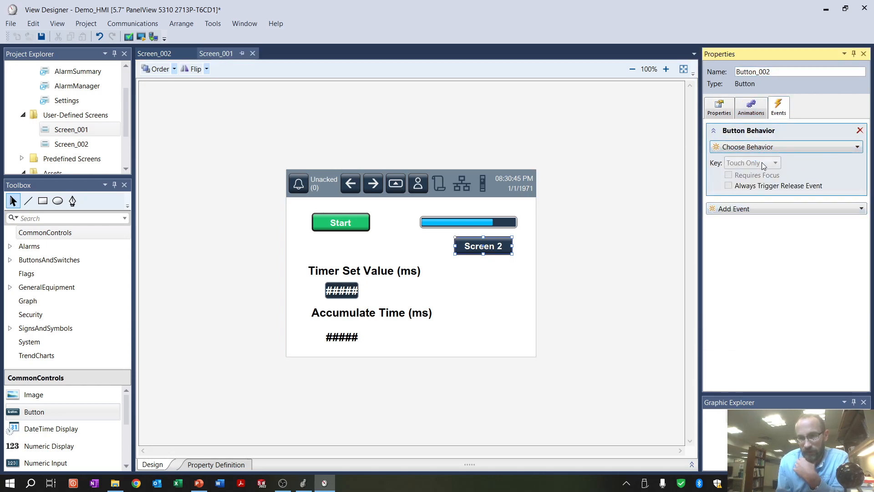
{"action": "left_click", "coordinate": [808, 152]}
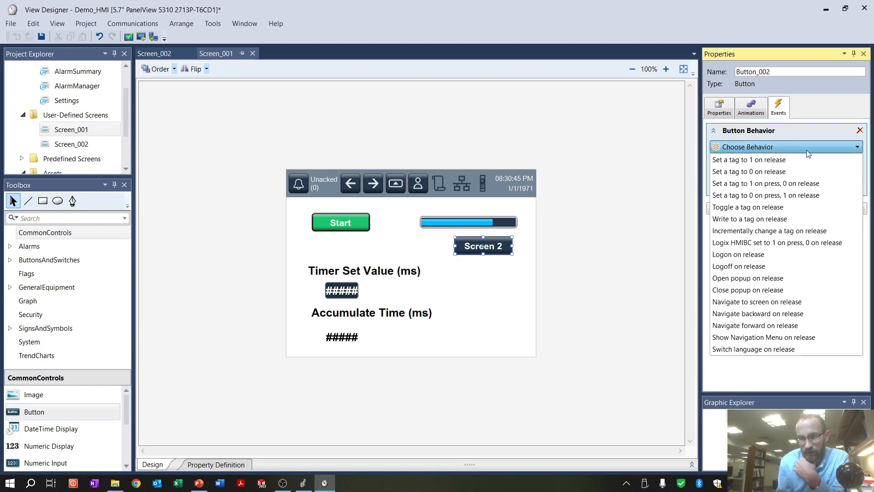
{"action": "left_click", "coordinate": [792, 303]}
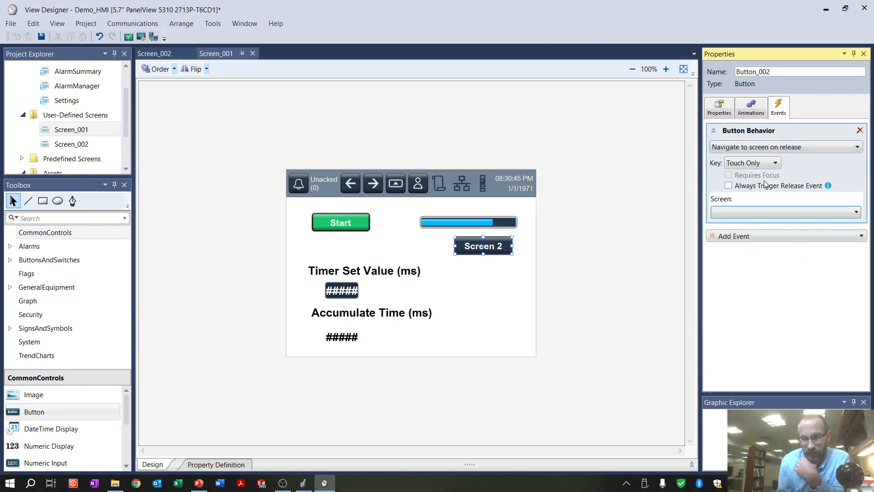
{"action": "left_click", "coordinate": [773, 213]}
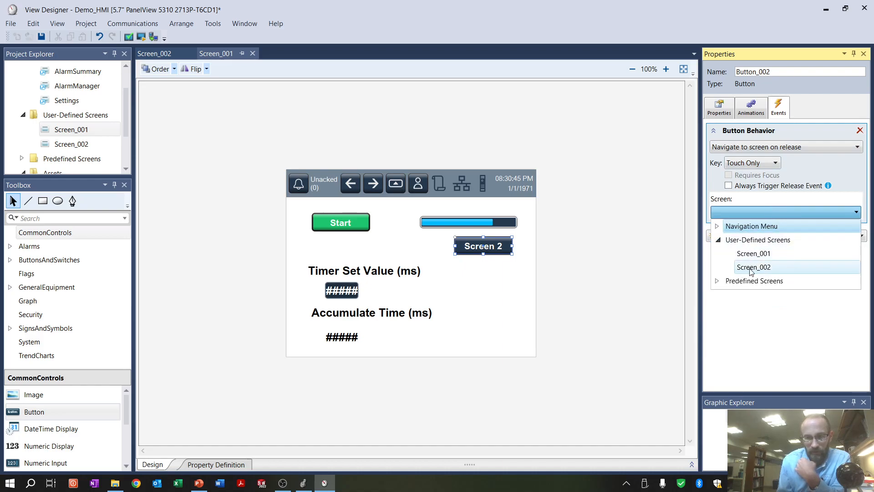
{"action": "left_click", "coordinate": [751, 267]}
{"action": "left_click", "coordinate": [610, 285]}
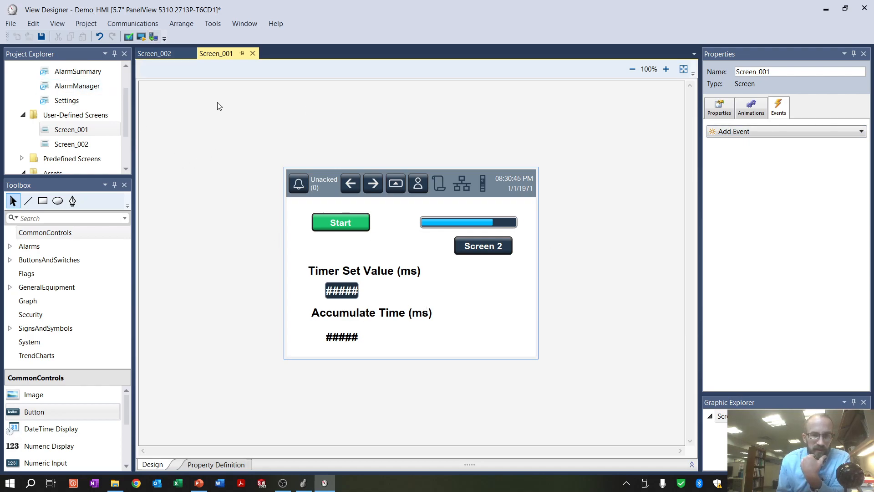
Launch Demo_HMI in the emulator and test the Start button
{"action": "left_click", "coordinate": [141, 37]}
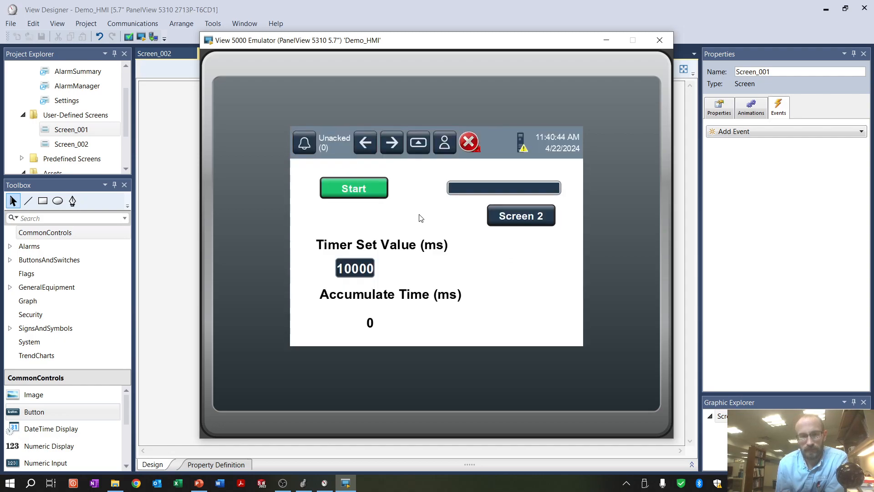
{"action": "left_click", "coordinate": [358, 188]}
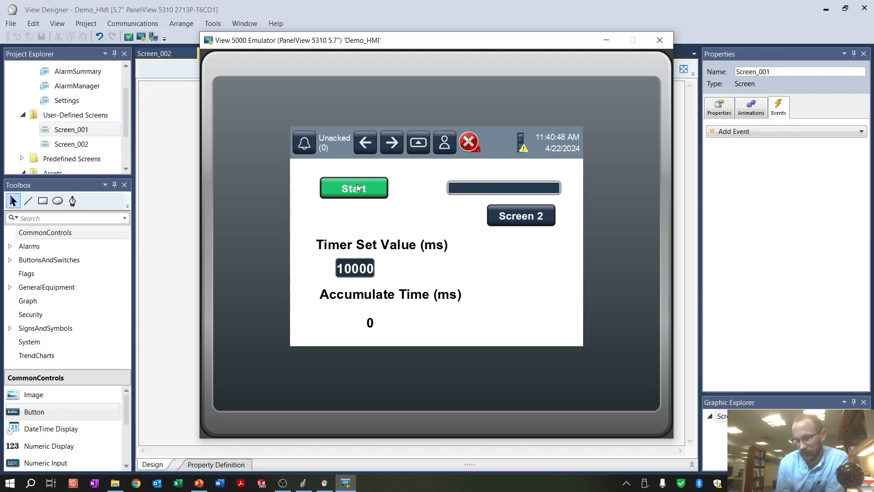
Set the Timer Set Value to 4000 ms in the emulator and test the Start button again
{"action": "left_click", "coordinate": [356, 269]}
{"action": "left_click", "coordinate": [384, 250]}
{"action": "left_click", "coordinate": [394, 293]}
{"action": "left_click", "coordinate": [394, 292]}
{"action": "left_click", "coordinate": [439, 320]}
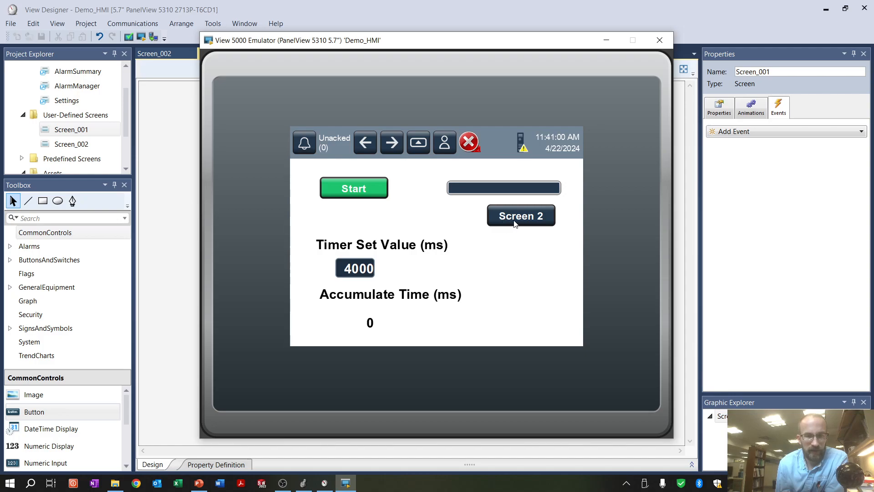
{"action": "left_click", "coordinate": [364, 194]}
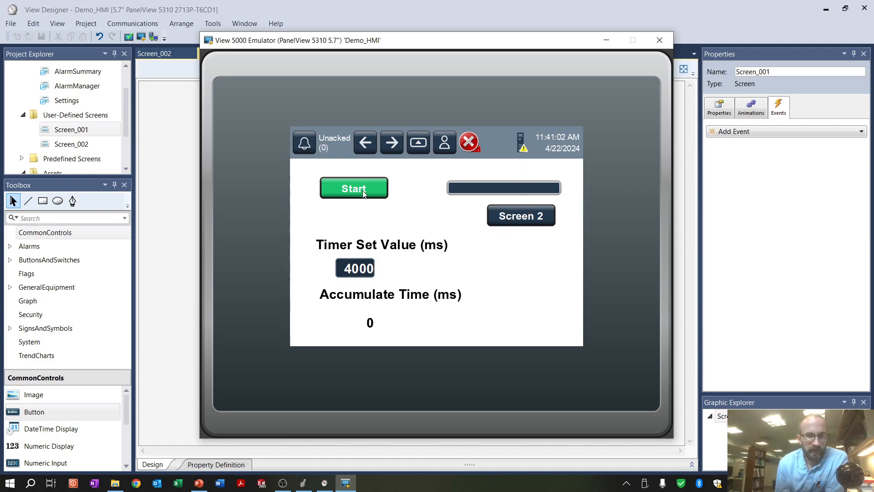
Test the Screen 2 button, and move back and forward between the two screens with the banner's navigation arrows
{"action": "left_click", "coordinate": [526, 217]}
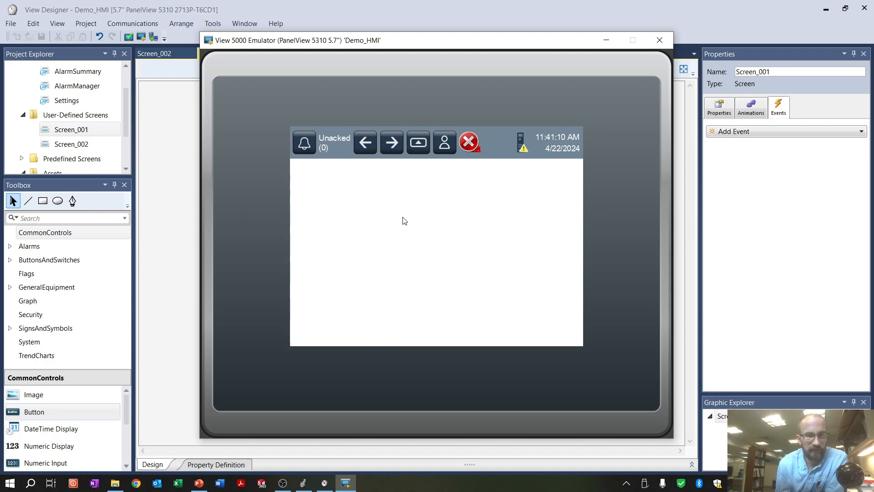
{"action": "left_click", "coordinate": [371, 142]}
{"action": "left_click", "coordinate": [393, 144]}
{"action": "left_click", "coordinate": [357, 145]}
{"action": "left_click", "coordinate": [391, 147]}
{"action": "left_click", "coordinate": [359, 148]}
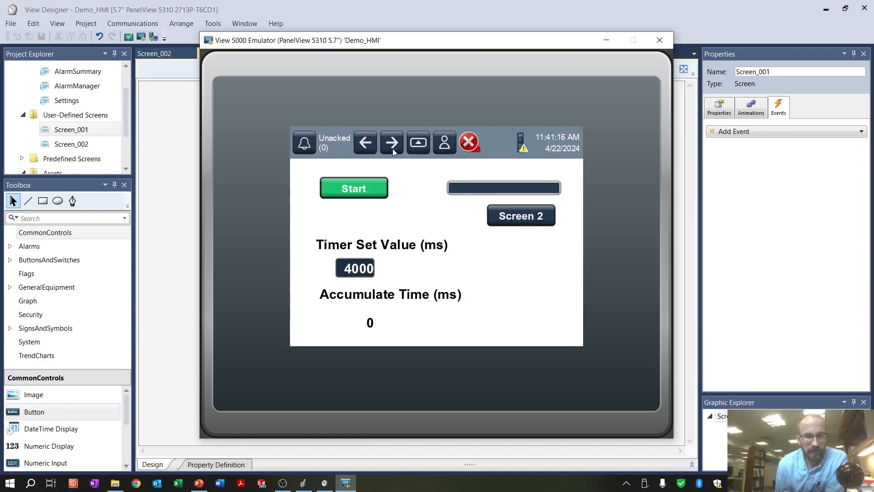
Test the Screen 2 button once more and close the emulator
{"action": "left_click", "coordinate": [536, 222]}
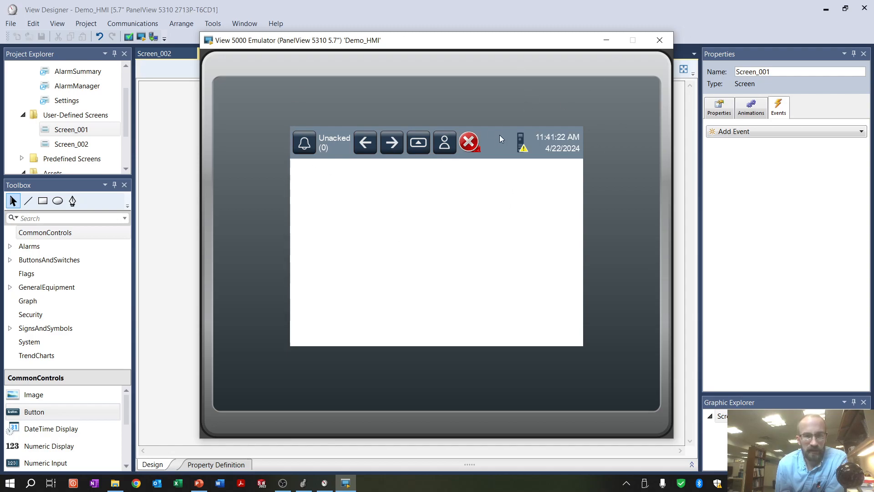
{"action": "left_click", "coordinate": [659, 40]}
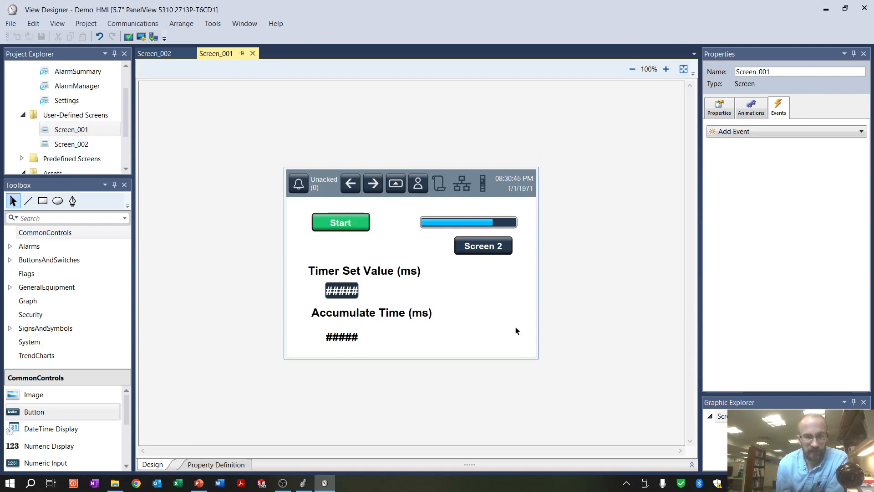
Open Screen_002 and add a button labelled "Home" in the upper part of the screen, below the banner
{"action": "left_click", "coordinate": [65, 145]}
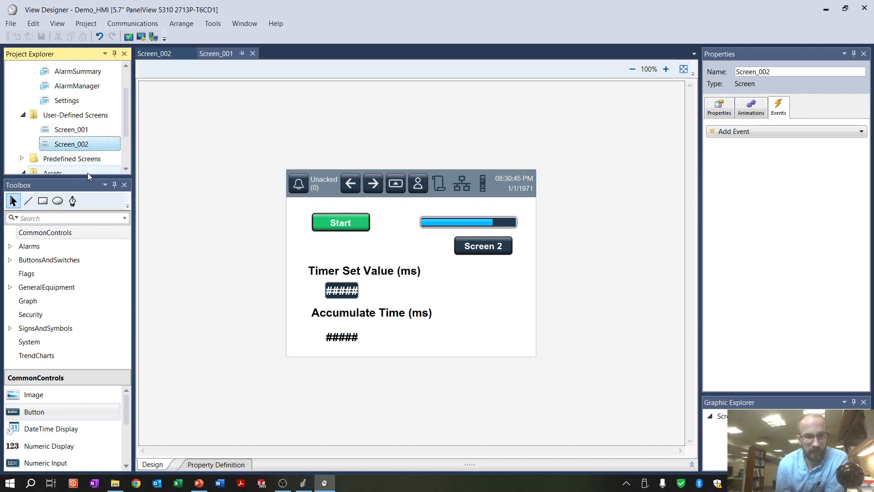
{"action": "double_click", "coordinate": [66, 144]}
{"action": "left_click_drag", "start_coordinate": [45, 412], "coordinate": [337, 228]}
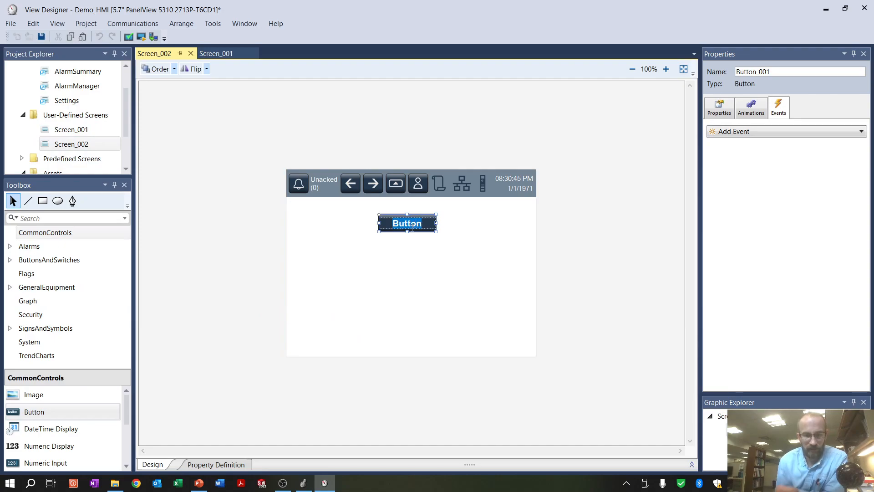
{"action": "type", "text": "Home"}
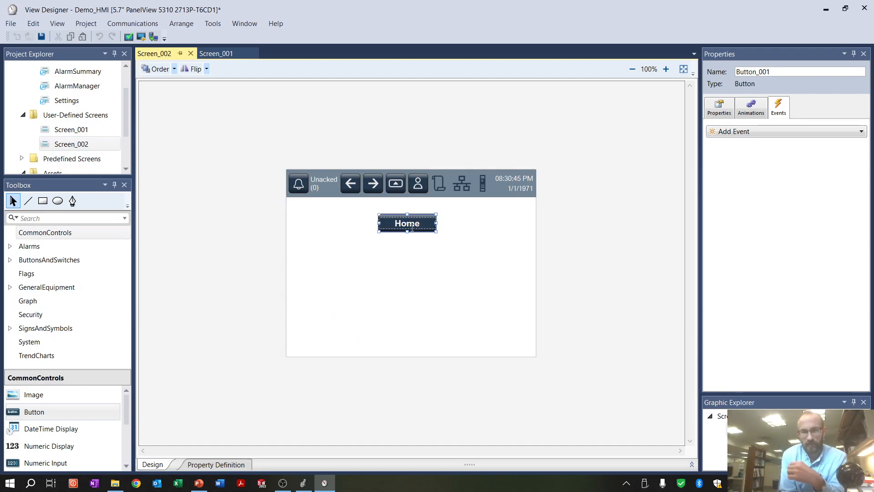
Give the Home button the behavior "Navigate to screen on release" with Screen_001 as its target
{"action": "left_click", "coordinate": [857, 131]}
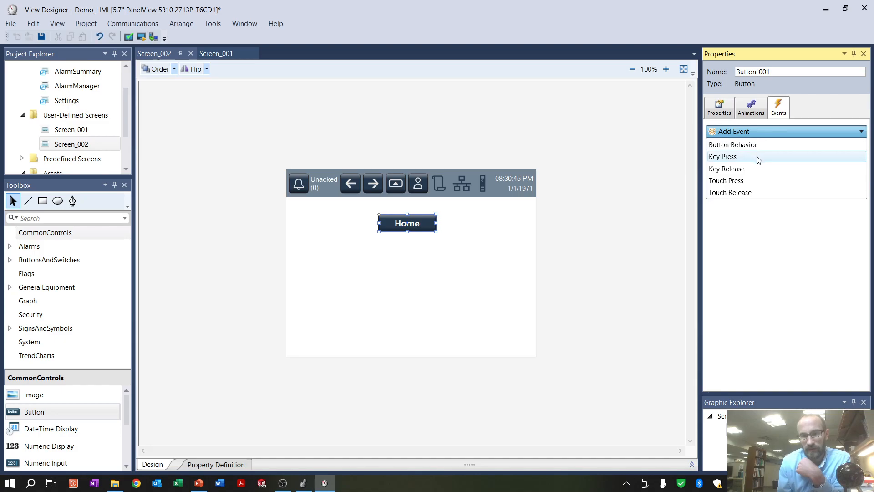
{"action": "left_click", "coordinate": [760, 144]}
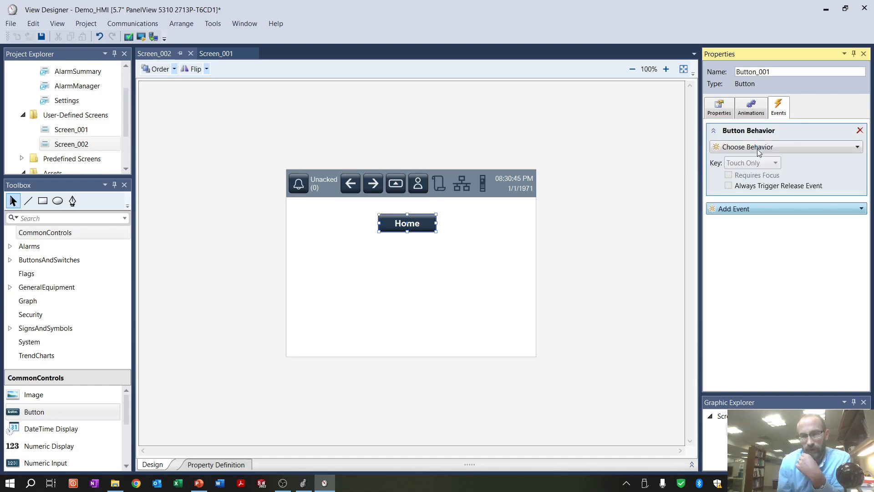
{"action": "left_click", "coordinate": [758, 148]}
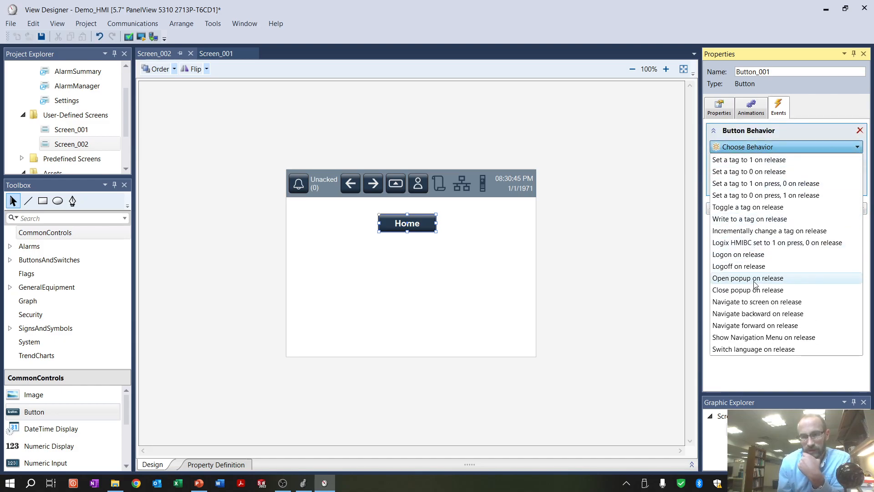
{"action": "left_click", "coordinate": [760, 302]}
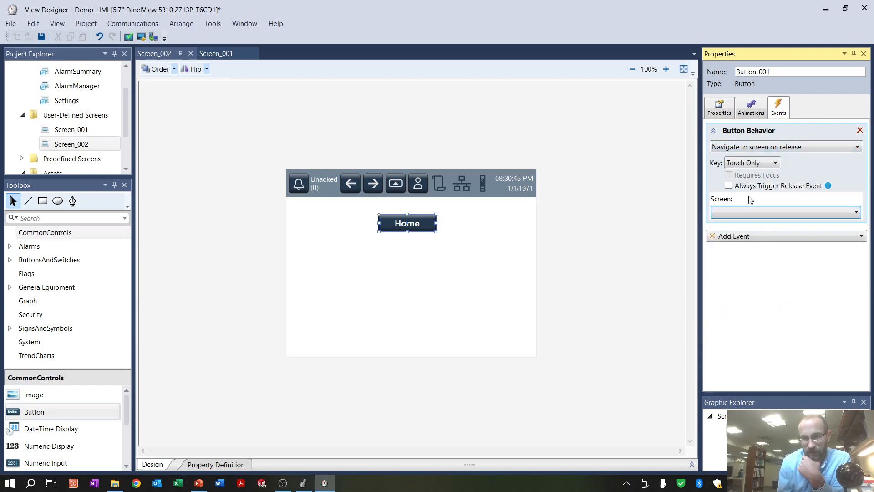
{"action": "left_click", "coordinate": [759, 212]}
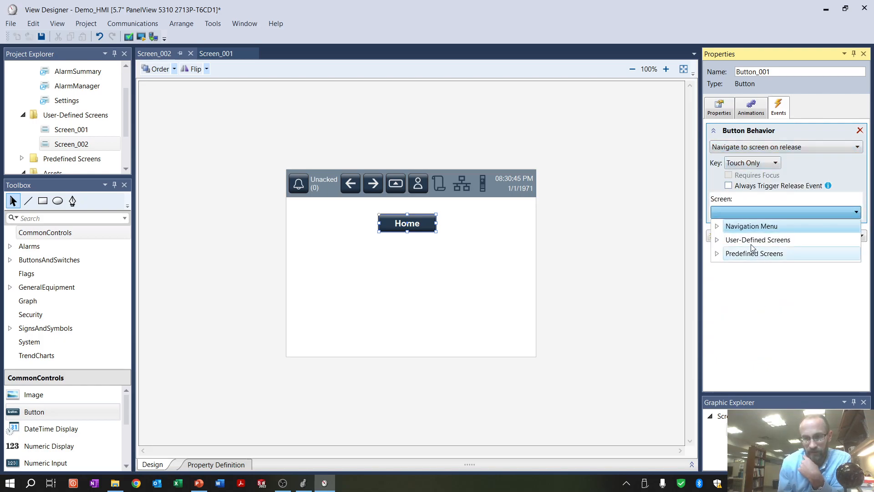
{"action": "left_click", "coordinate": [716, 239]}
{"action": "left_click", "coordinate": [746, 253]}
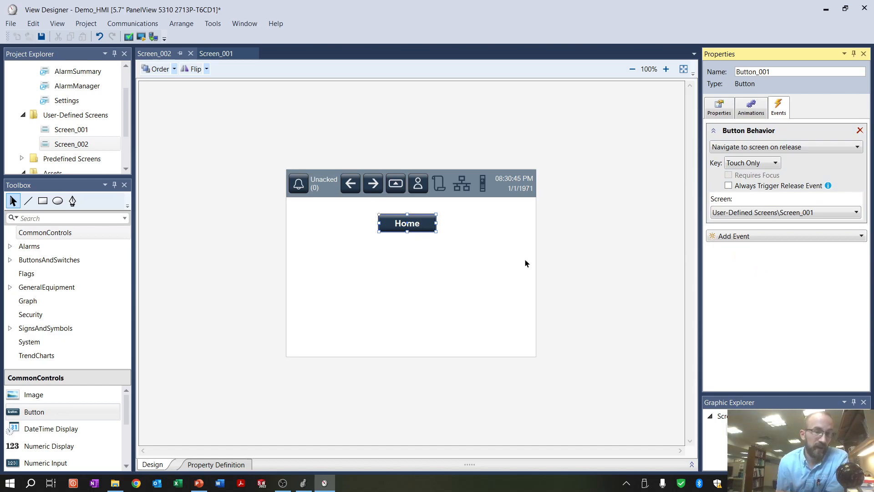
Duplicate Screen_002 within the User-Defined Screens by copying and pasting it
{"action": "right_click", "coordinate": [51, 146]}
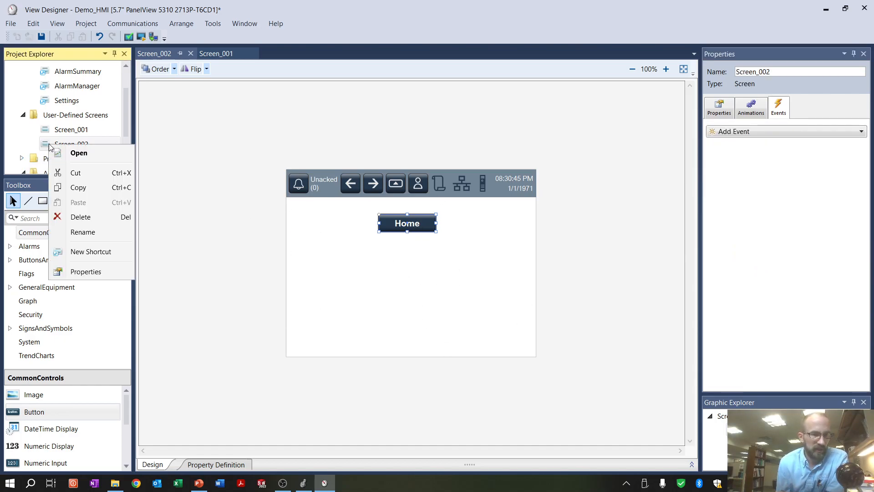
{"action": "left_click", "coordinate": [86, 187]}
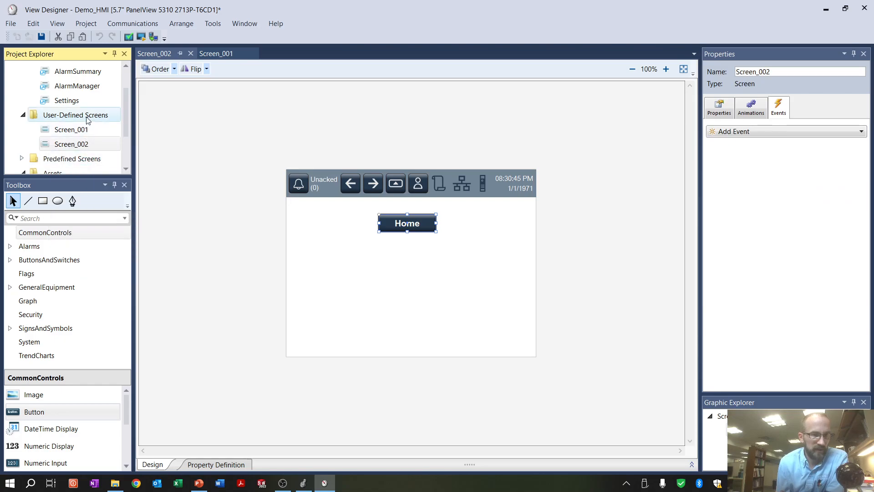
{"action": "left_click", "coordinate": [88, 120]}
{"action": "right_click", "coordinate": [89, 119]}
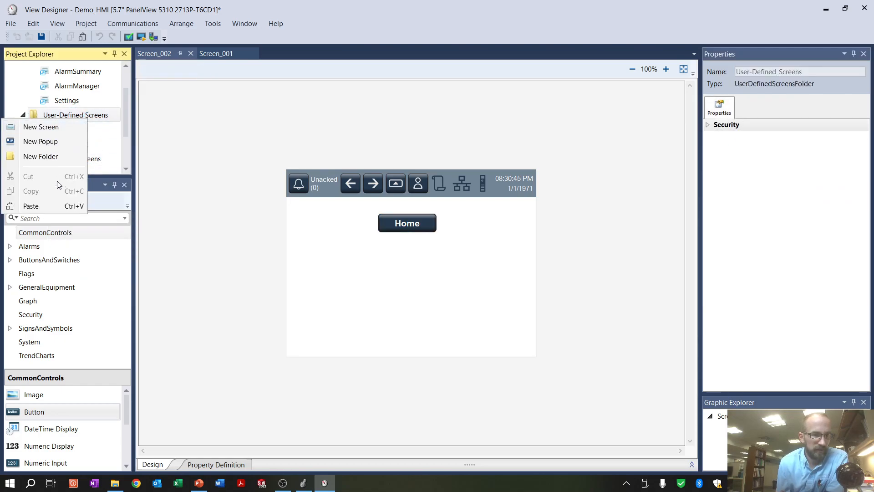
{"action": "left_click", "coordinate": [115, 144]}
{"action": "right_click", "coordinate": [76, 146]}
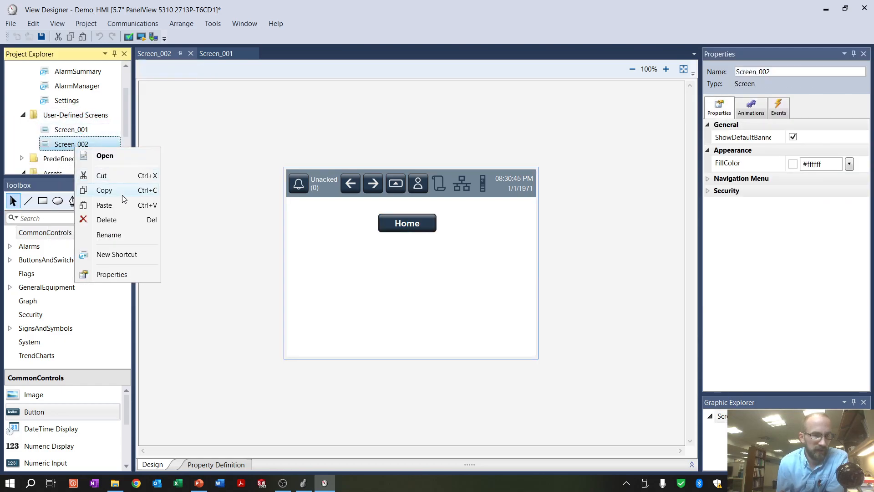
{"action": "left_click", "coordinate": [124, 206]}
{"action": "left_click", "coordinate": [86, 159]}
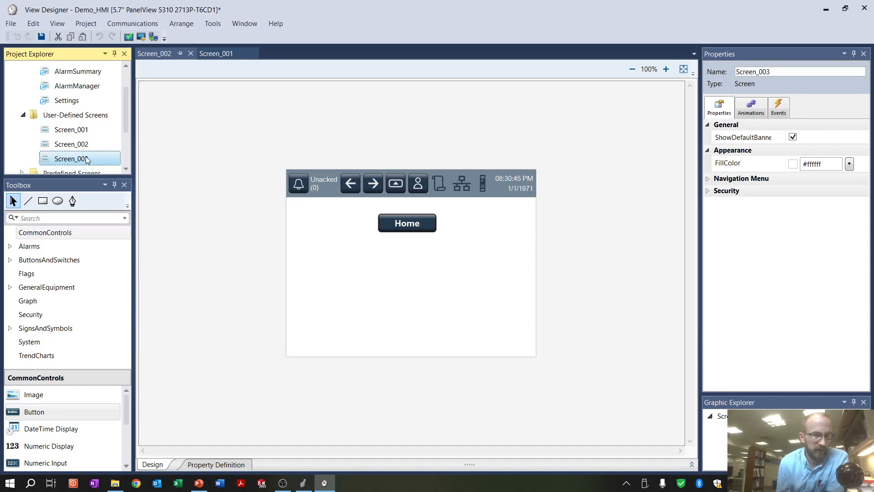
Add a numeric display to Screen_002 below the Home button
{"action": "left_click", "coordinate": [65, 144]}
{"action": "left_click", "coordinate": [351, 296]}
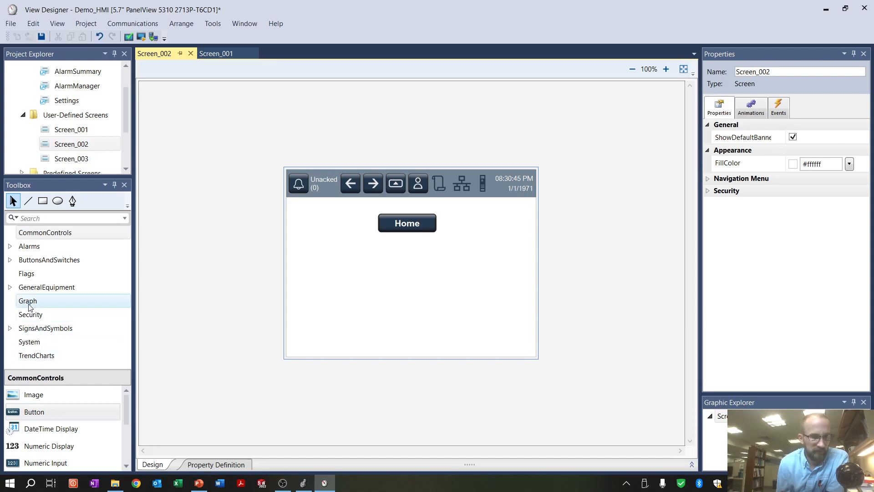
{"action": "left_click_drag", "start_coordinate": [39, 445], "coordinate": [340, 310]}
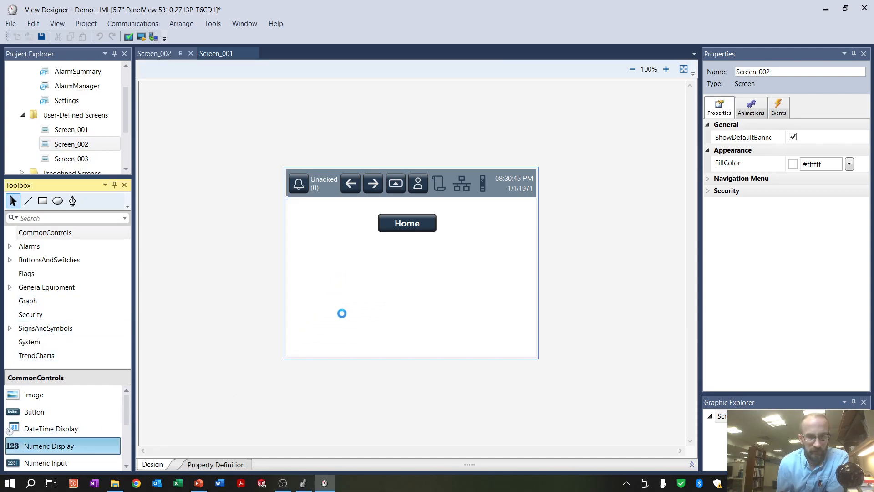
Open Screen_003 and add a second button below and to the right of the Home button
{"action": "left_click", "coordinate": [63, 158]}
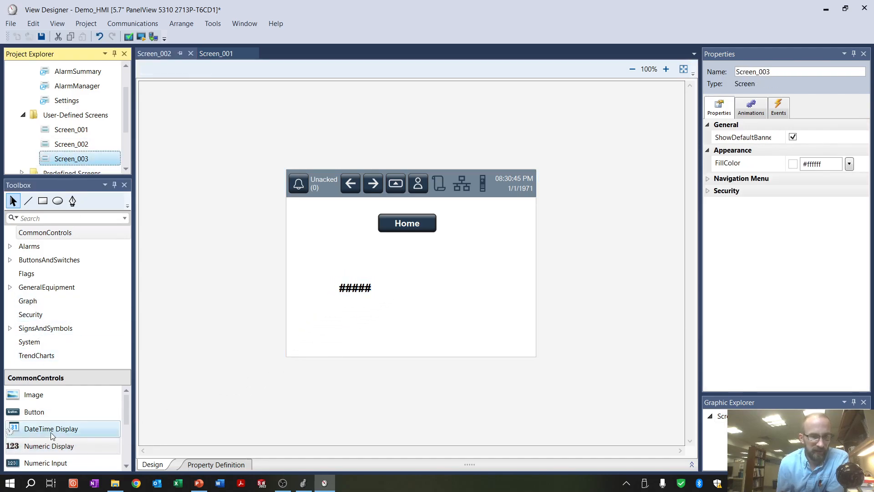
{"action": "left_click", "coordinate": [44, 413]}
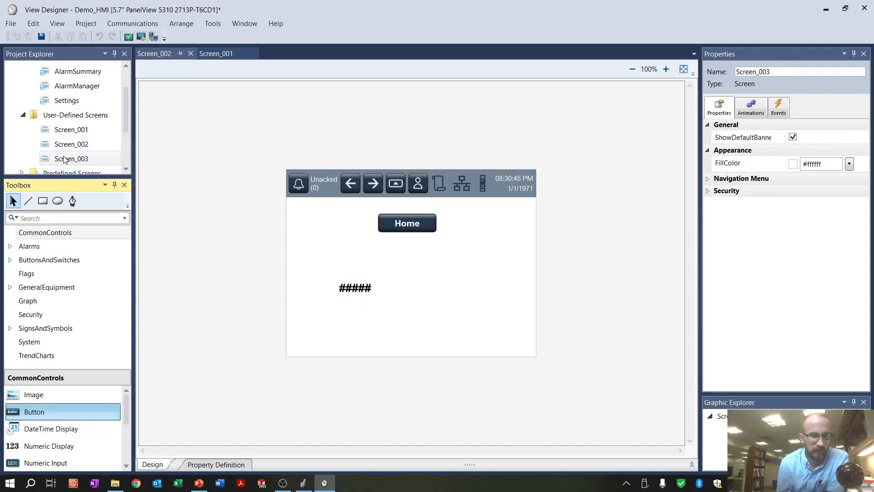
{"action": "double_click", "coordinate": [63, 158]}
{"action": "left_click_drag", "start_coordinate": [58, 414], "coordinate": [424, 309]}
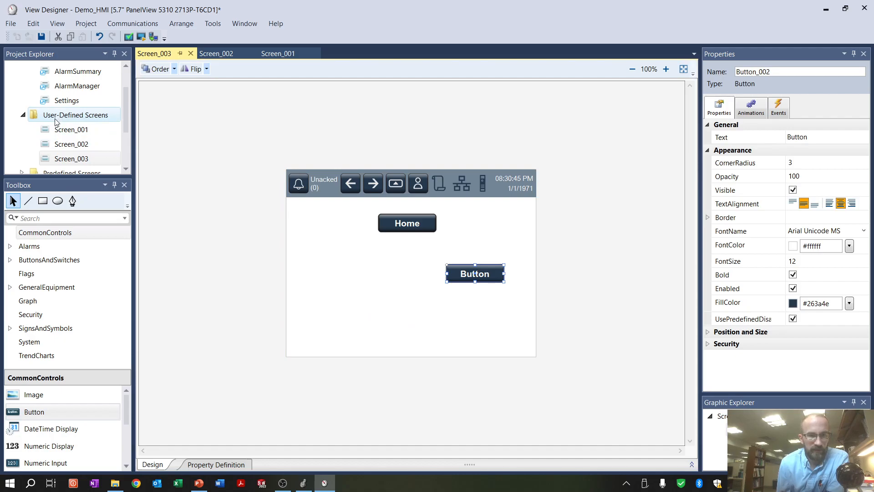
Switch between Screen_001, Screen_002 and Screen_003 to compare the controls placed on each screen
{"action": "left_click", "coordinate": [67, 145]}
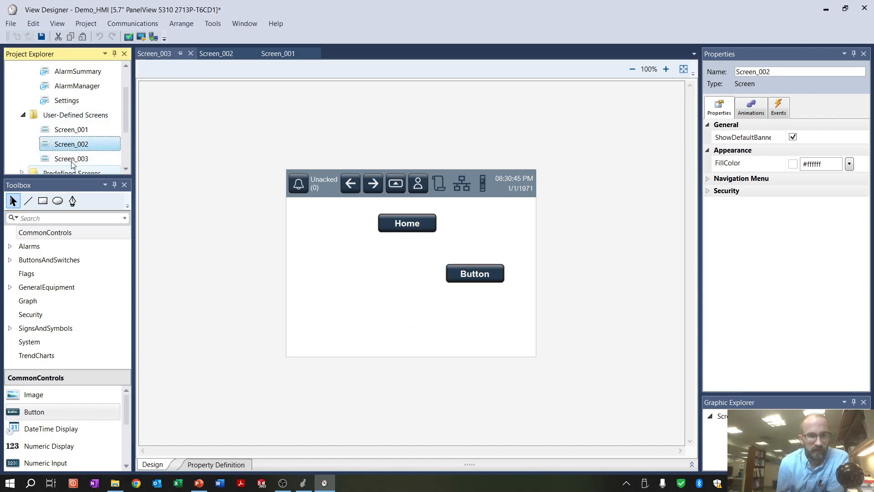
{"action": "left_click", "coordinate": [67, 163]}
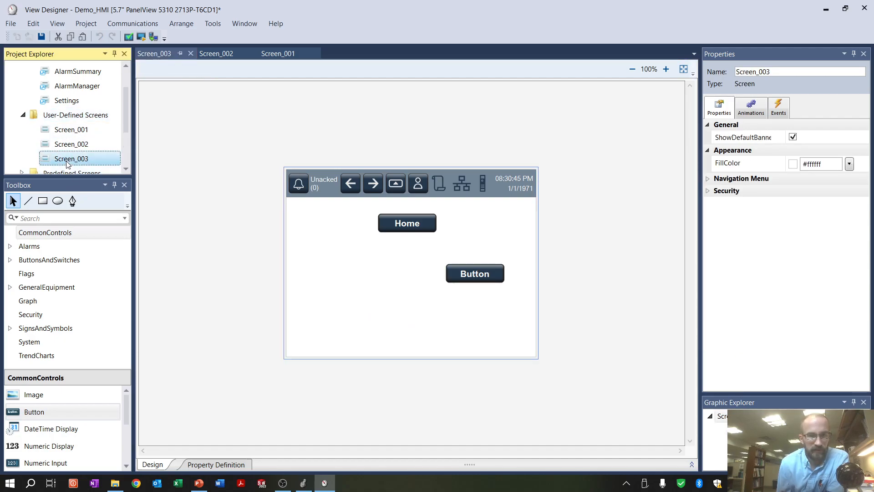
{"action": "double_click", "coordinate": [72, 131]}
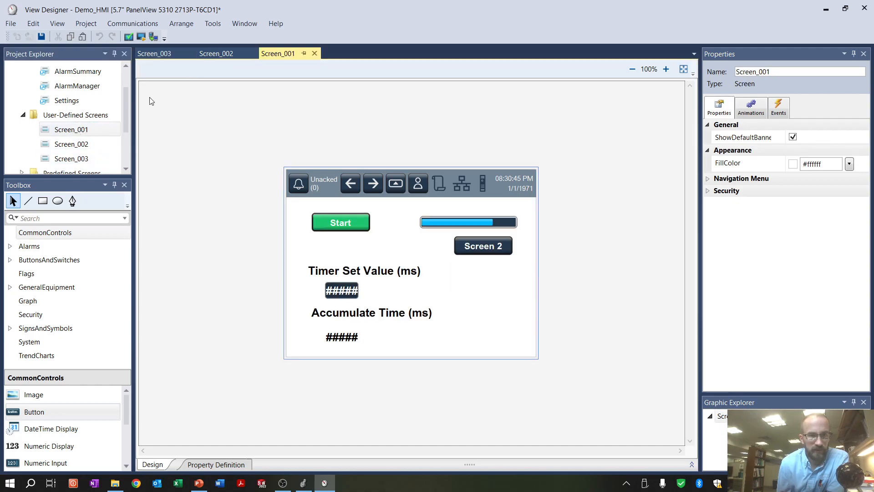
{"action": "left_click", "coordinate": [220, 53]}
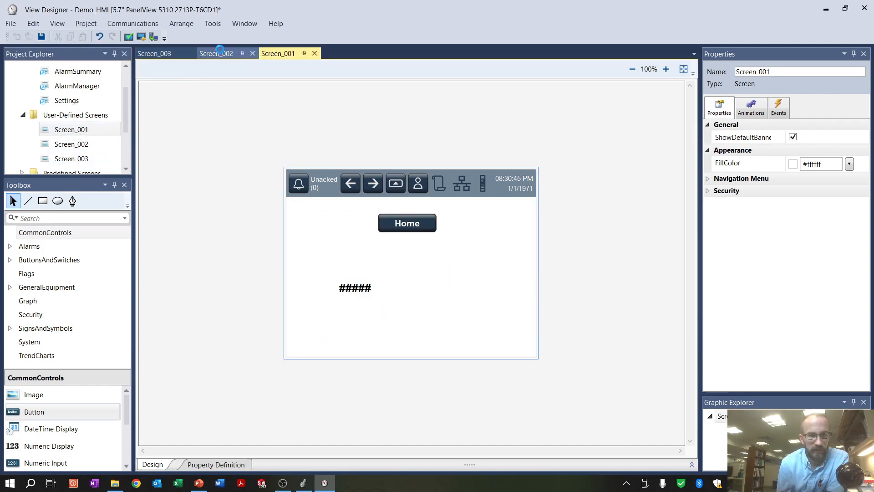
{"action": "left_click", "coordinate": [165, 53]}
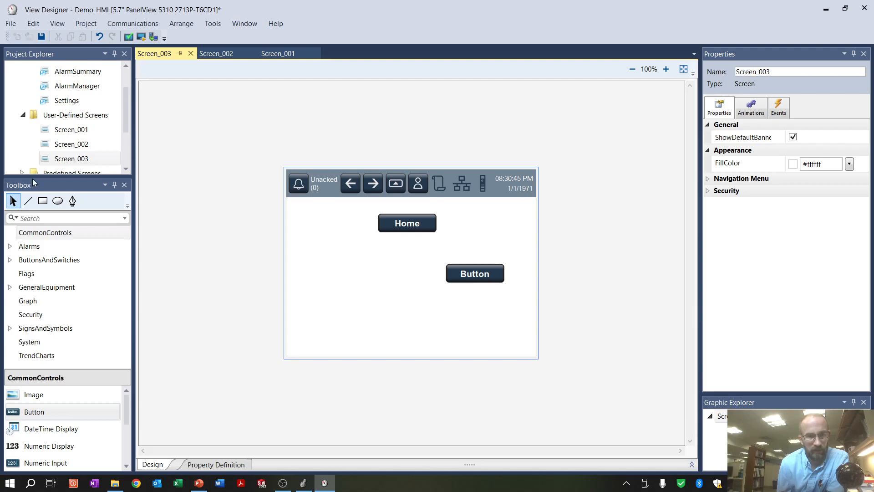
{"action": "double_click", "coordinate": [64, 145]}
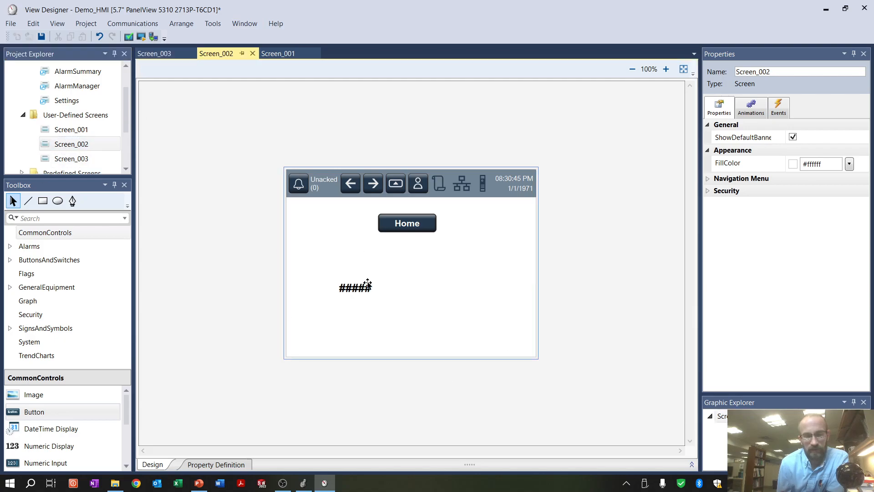
{"action": "left_click", "coordinate": [410, 231]}
{"action": "double_click", "coordinate": [71, 130]}
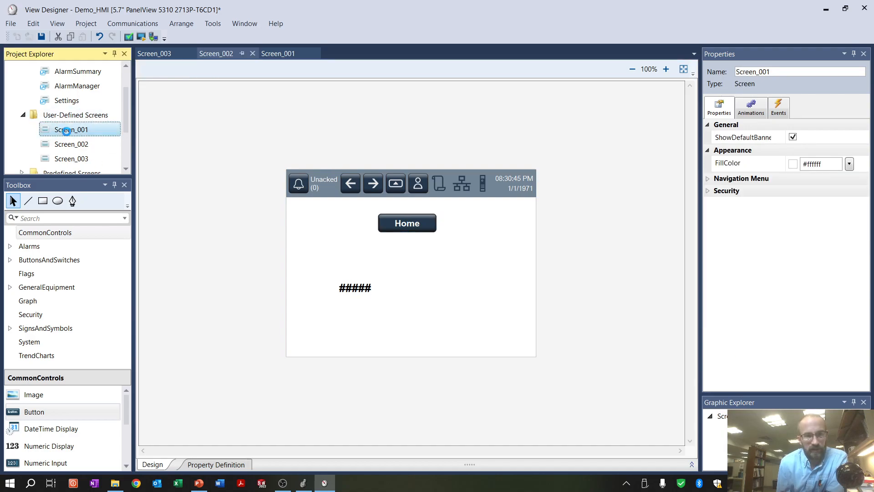